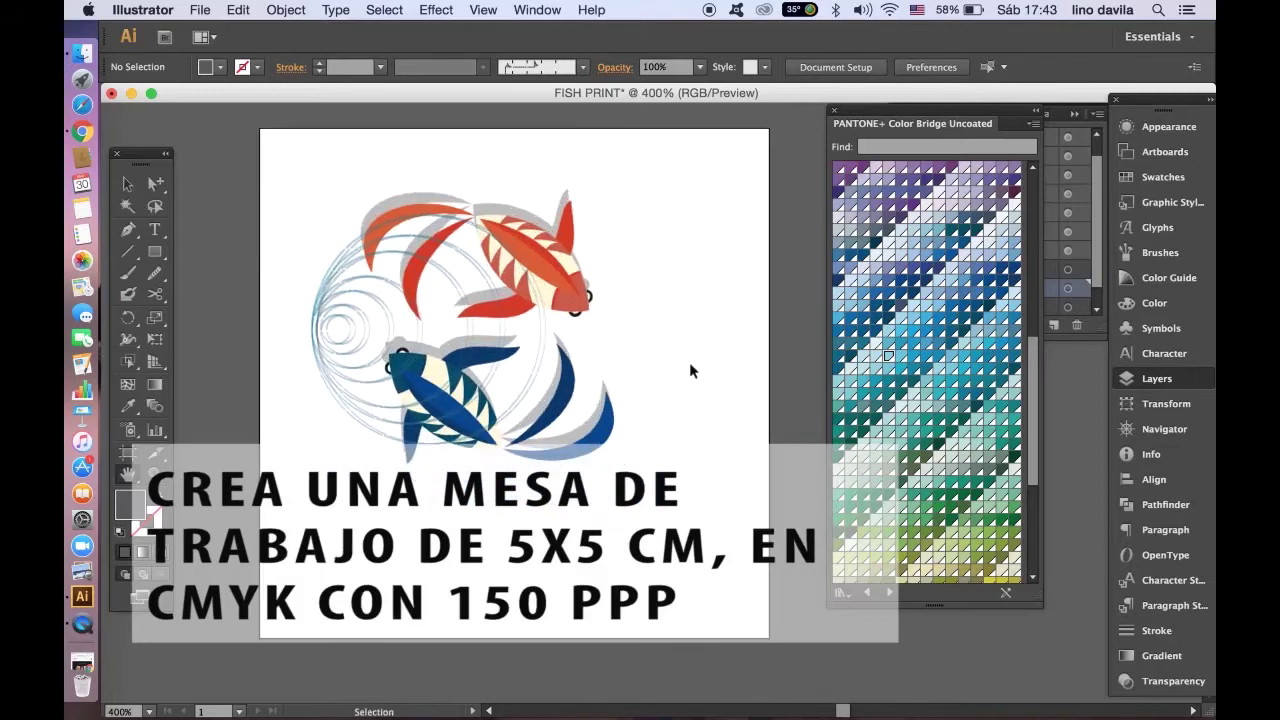
Close the PANTONE+ Color Bridge panel, zoom out to 300%, and scroll the Layers list down
key(space)
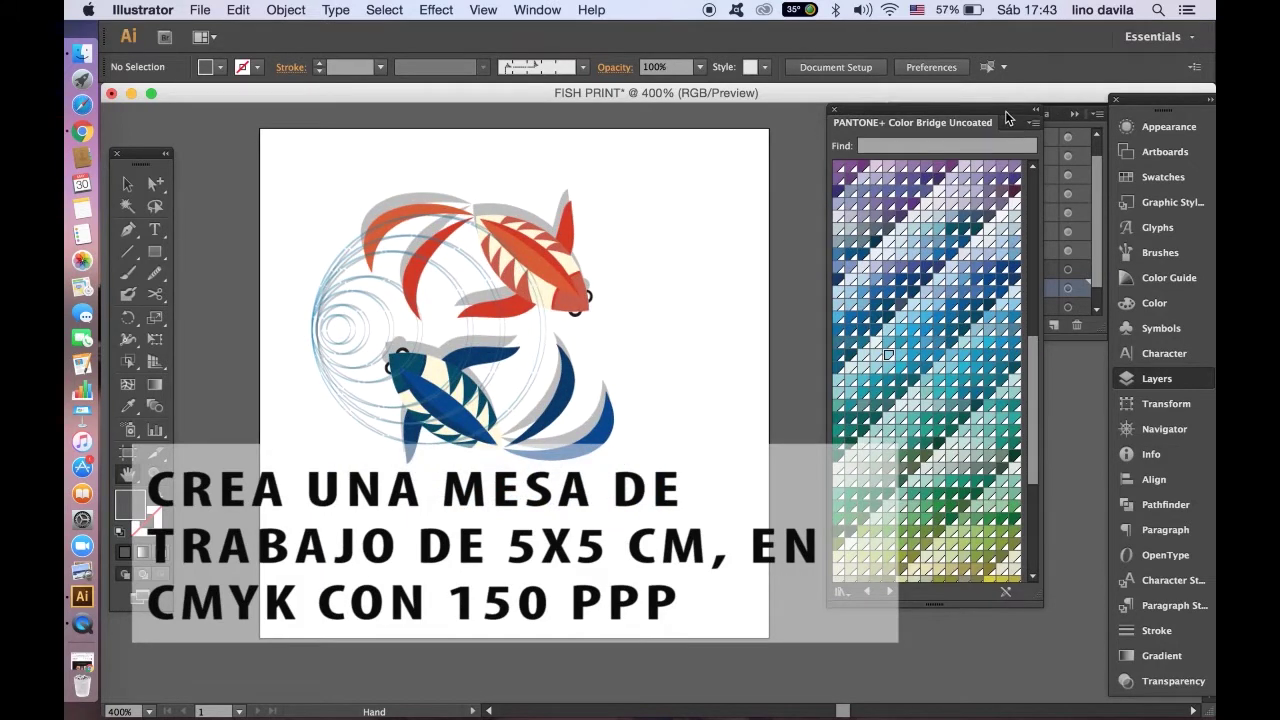
drag(1006, 118, 955, 118)
click(784, 111)
key(super+minus)
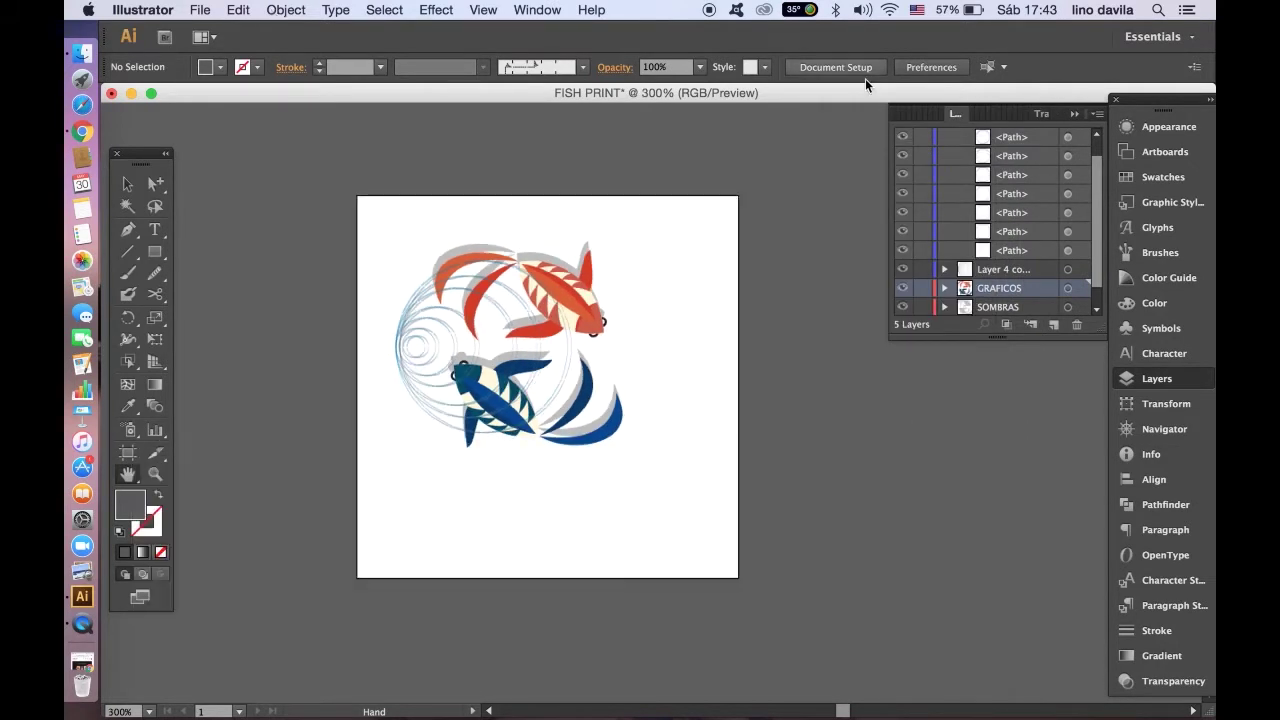
scroll(1096, 209, down, 1)
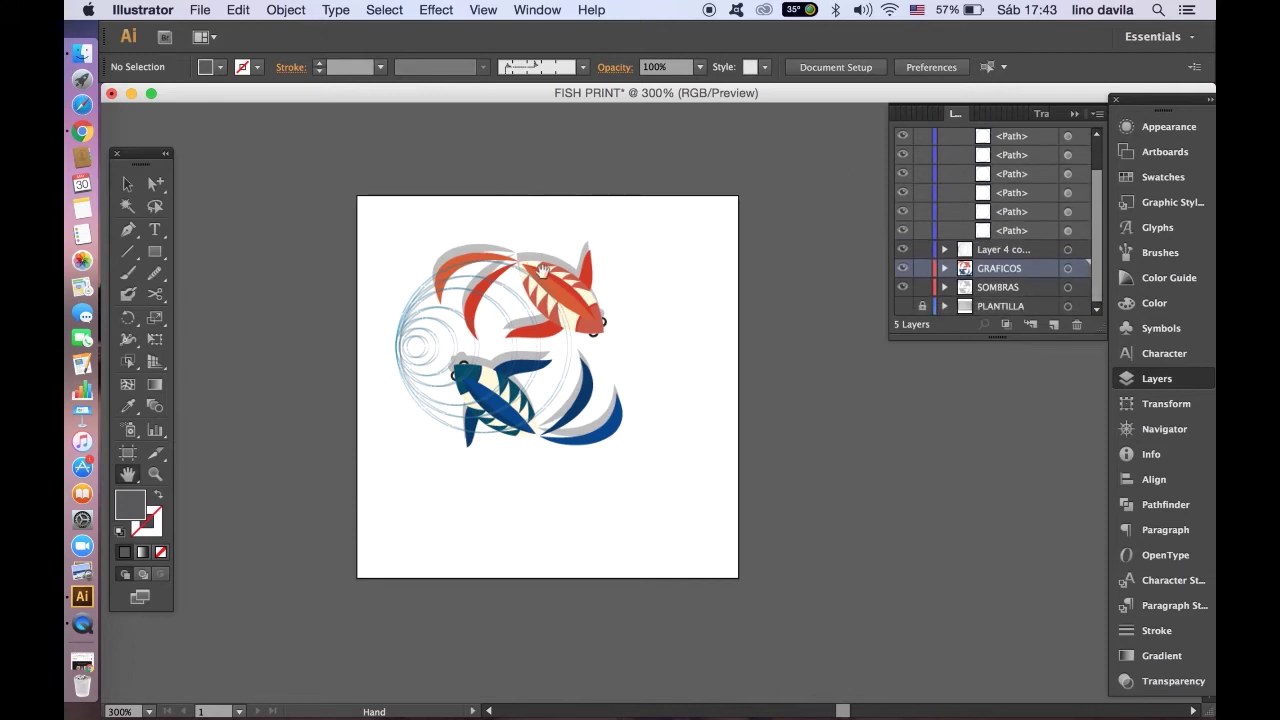
Move the Layer 4 koi artwork over the artboard's top-left corner, then select the GRAFICOS group
key(v)
drag(369, 196, 639, 418)
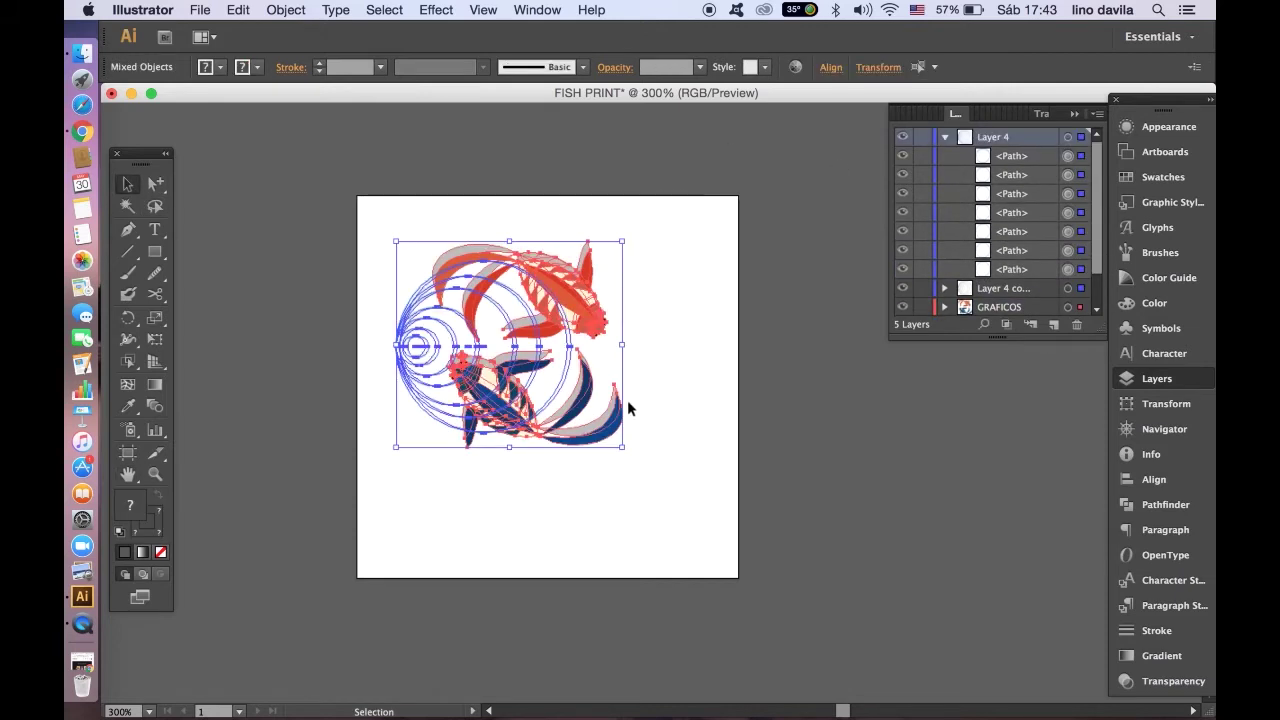
drag(585, 295, 482, 183)
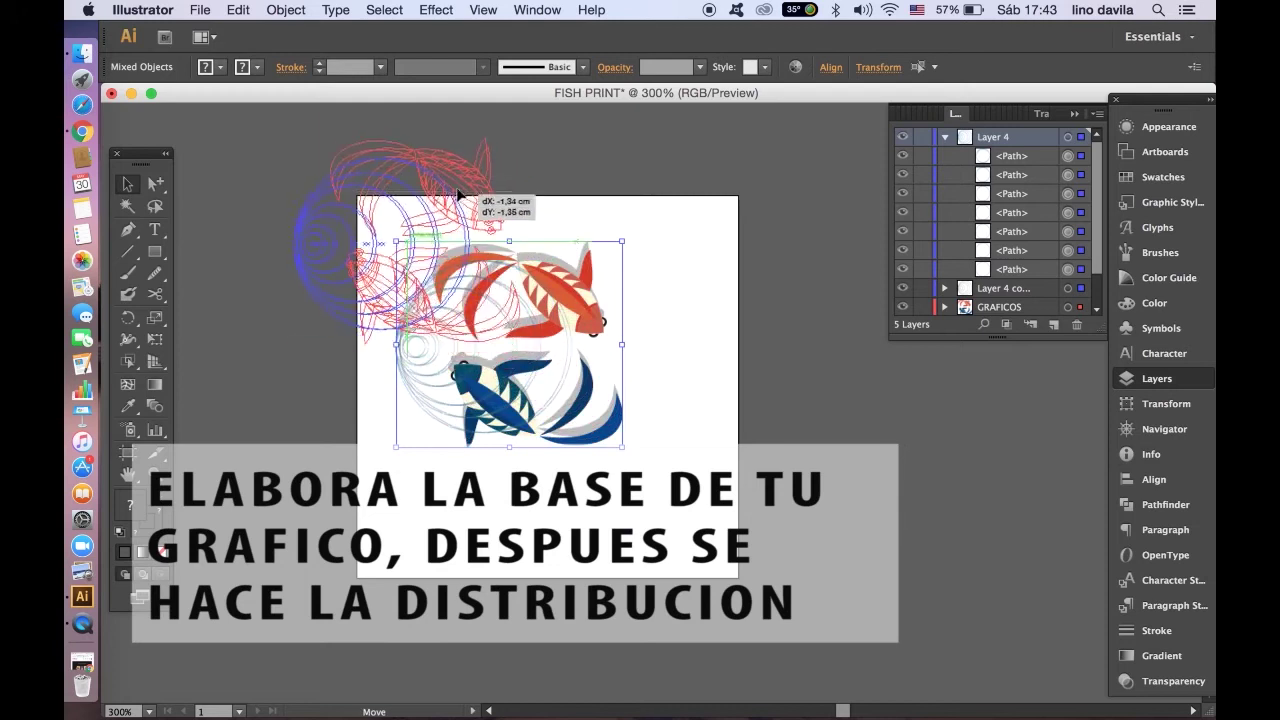
click(545, 168)
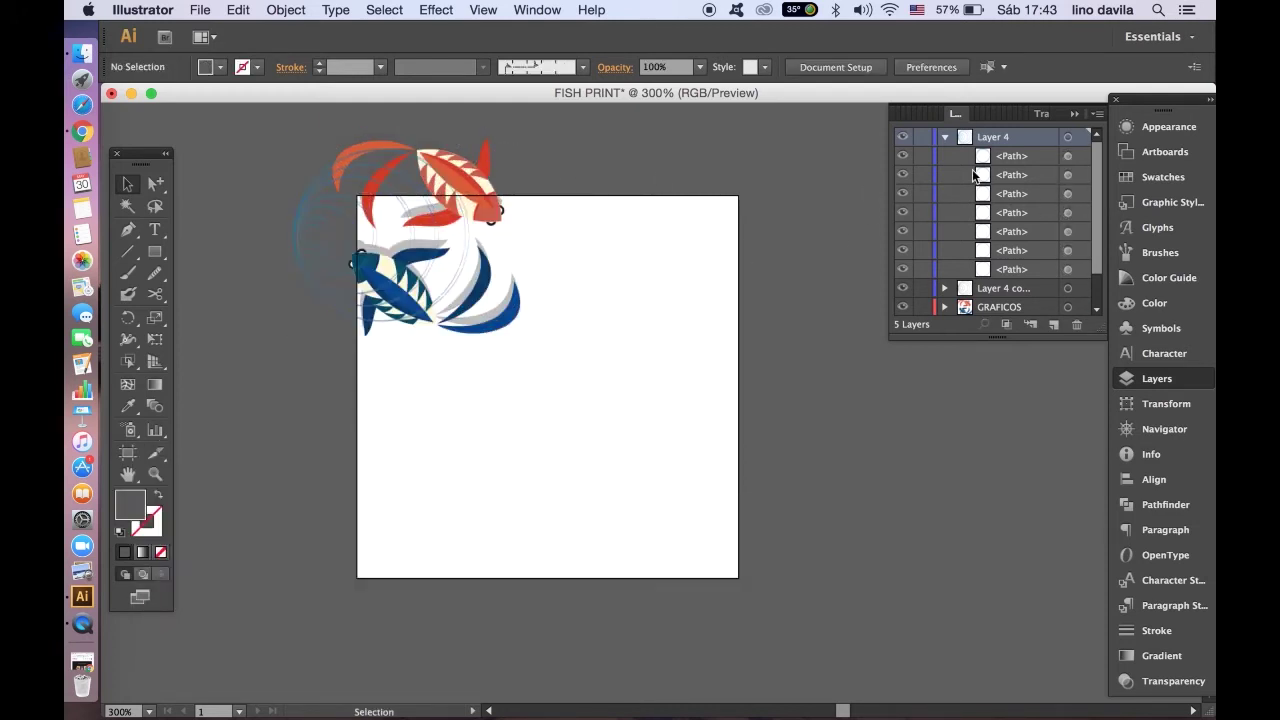
click(947, 137)
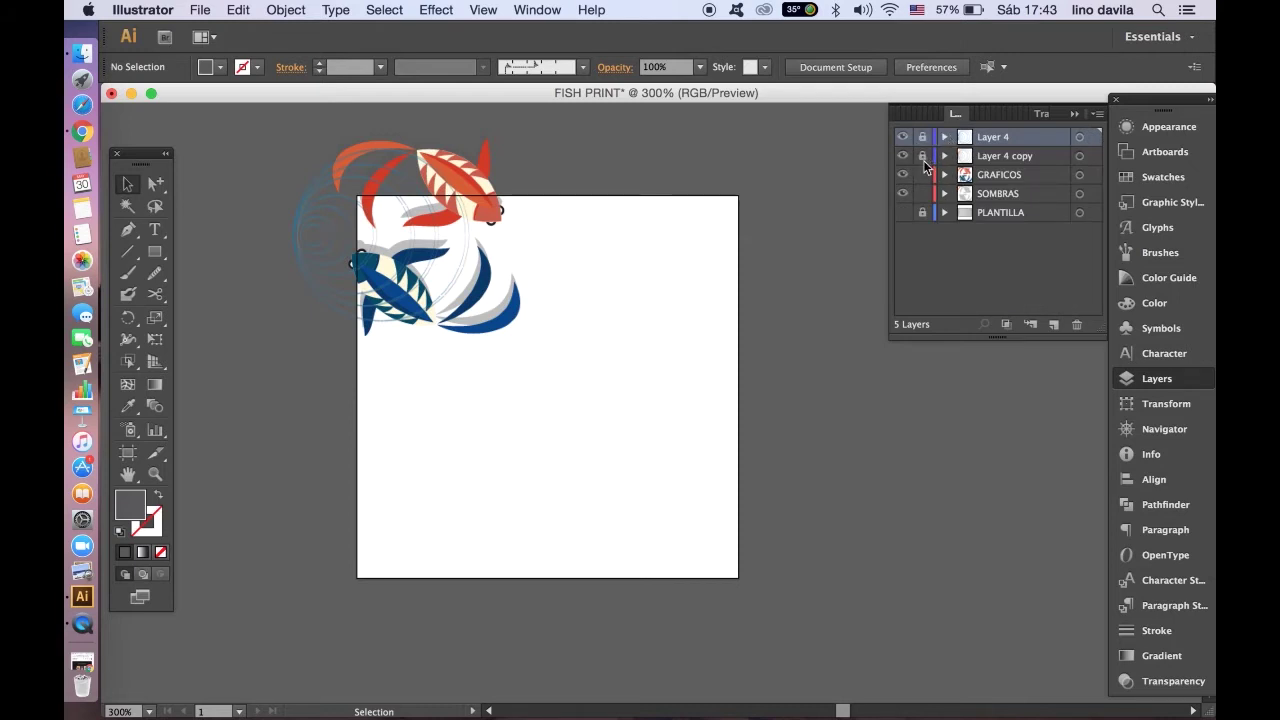
drag(385, 155, 570, 400)
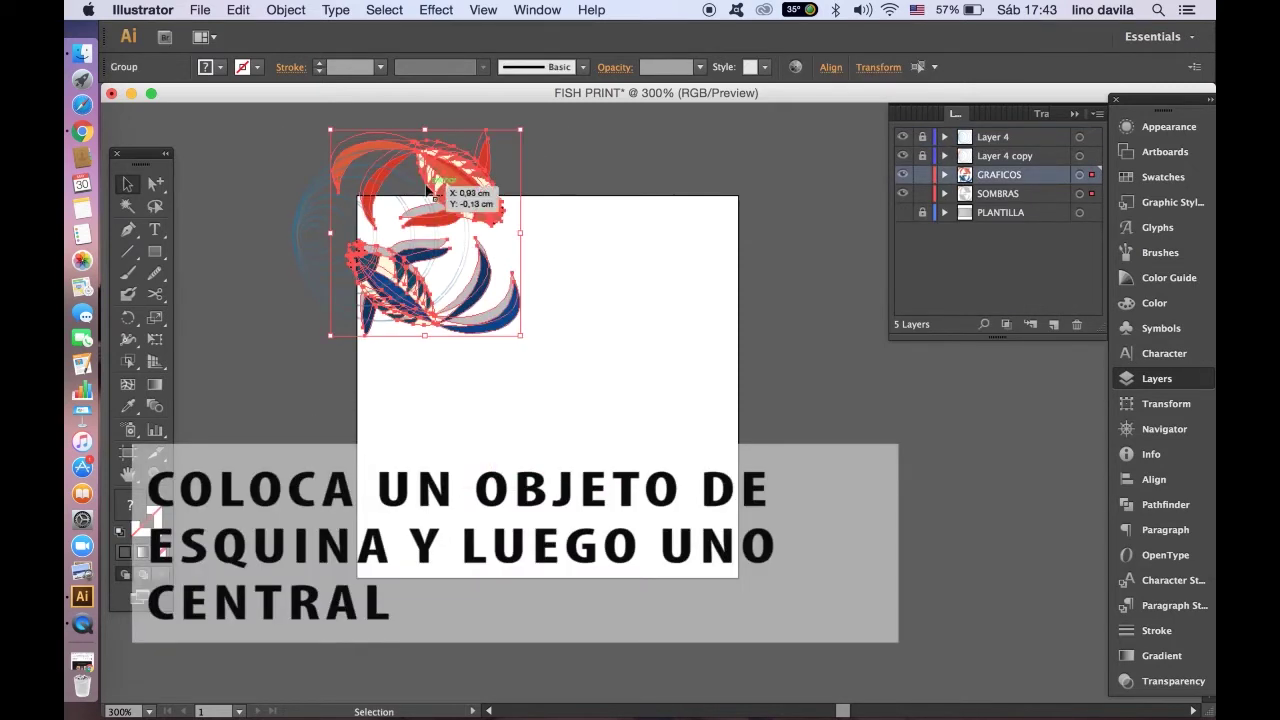
Alt-drag a copy of the koi pair onto the artboard's right edge and ungroup it
drag(433, 197, 722, 368)
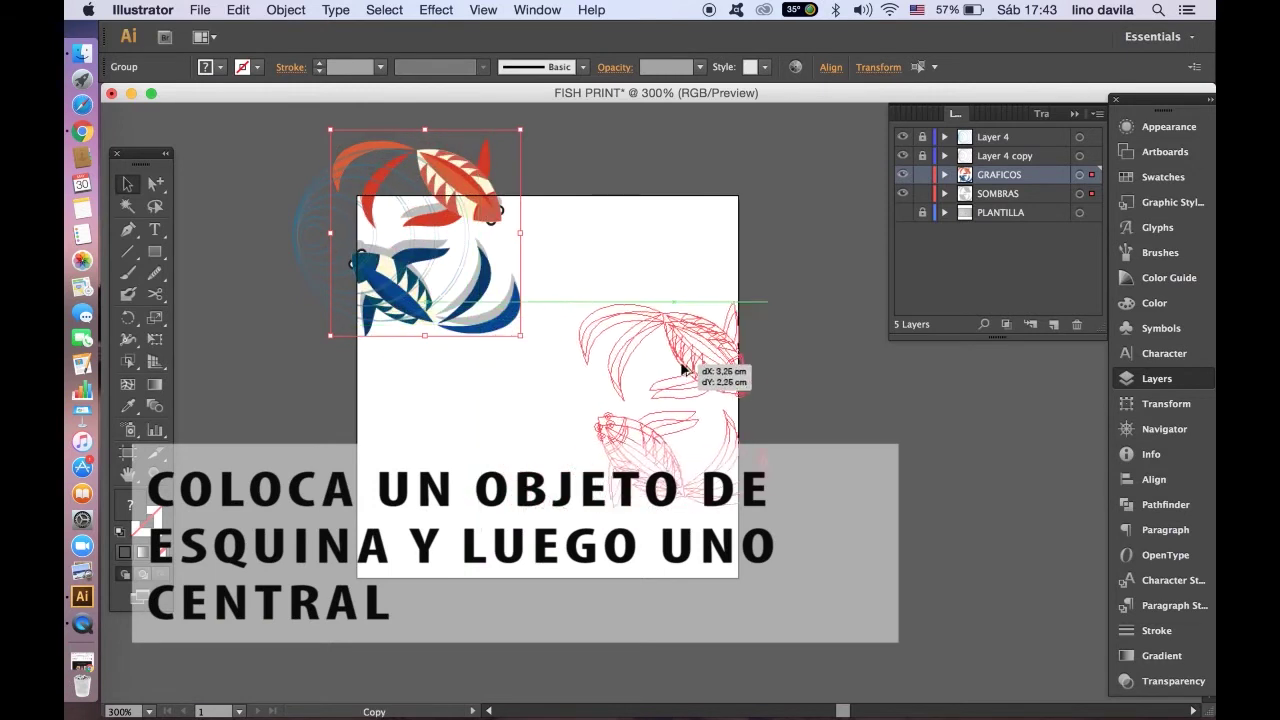
drag(608, 252, 821, 403)
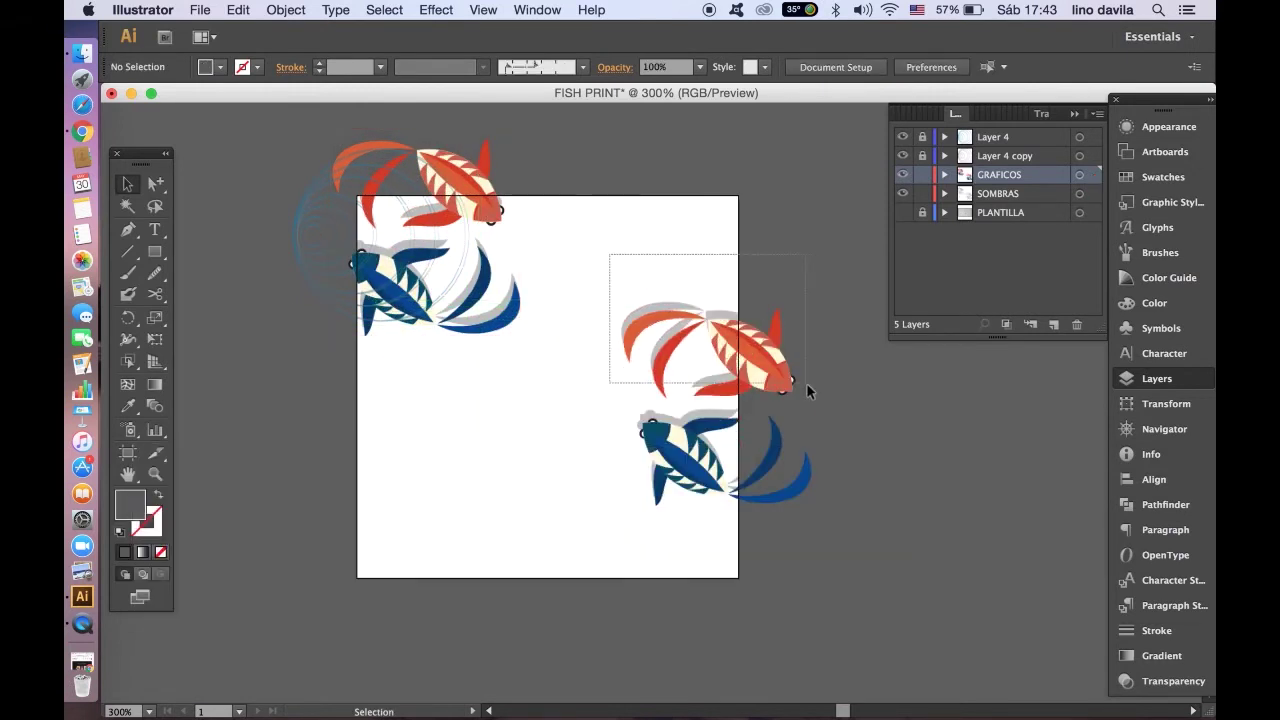
click(262, 9)
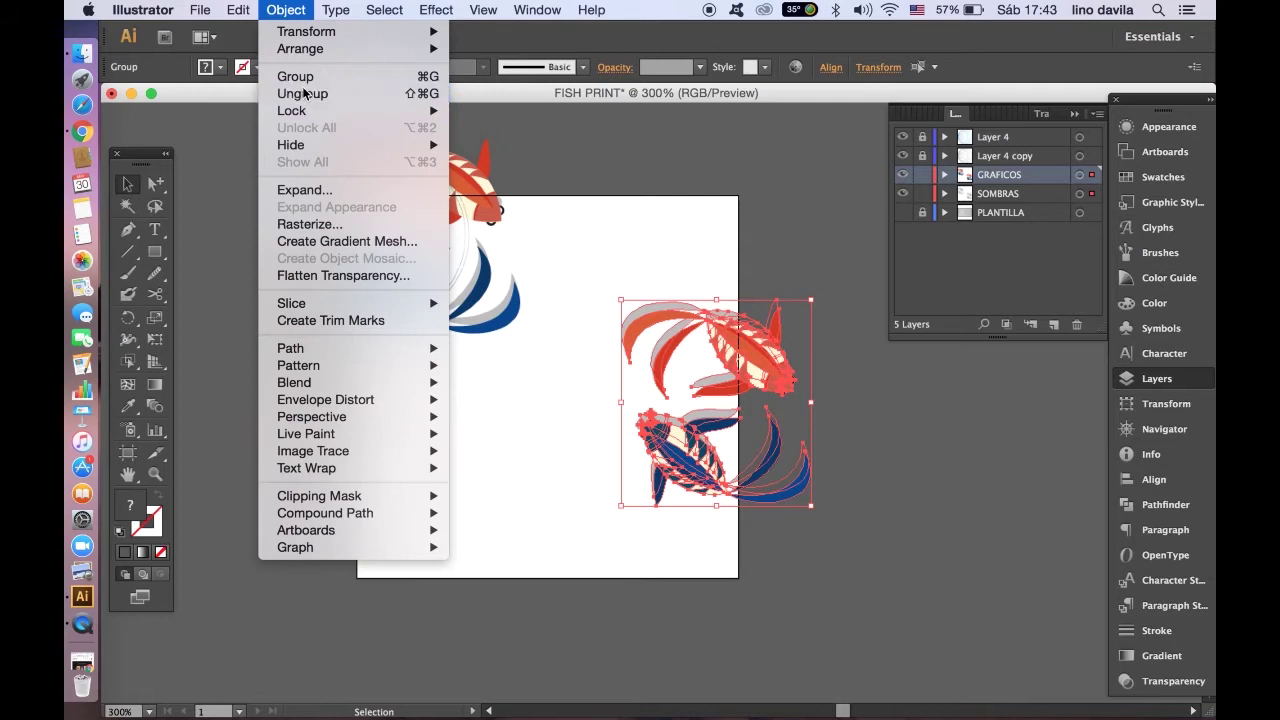
click(300, 91)
click(677, 277)
Unite the copied orange fish's and blue fish's shapes with Pathfinder Unite
drag(593, 248, 836, 398)
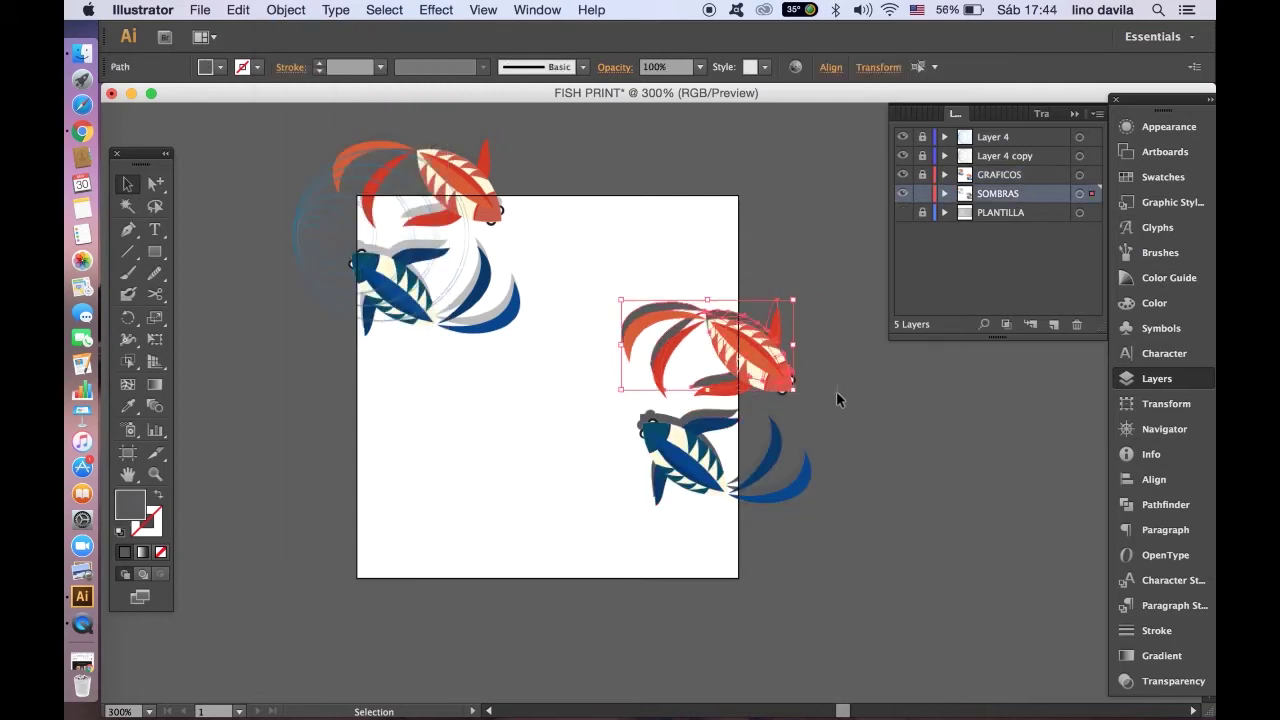
click(1146, 507)
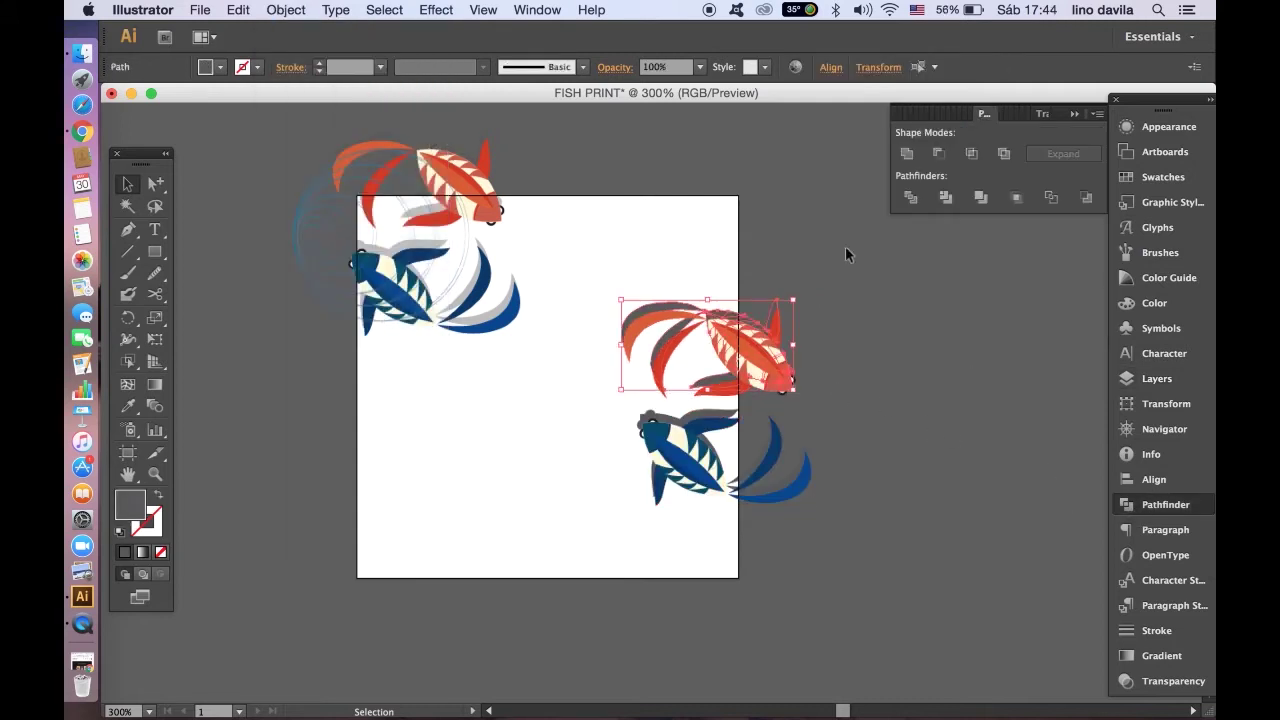
click(908, 155)
click(891, 314)
drag(604, 419, 877, 516)
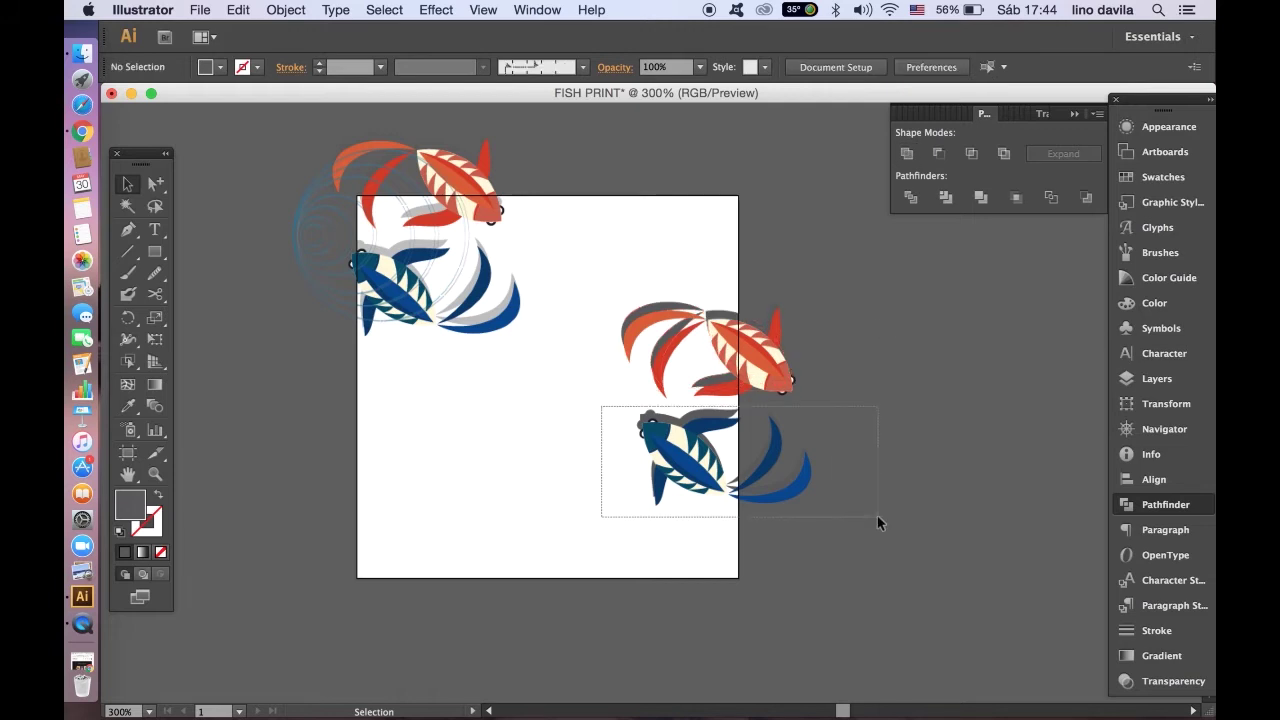
scroll(991, 221, down, 1)
click(908, 155)
click(598, 204)
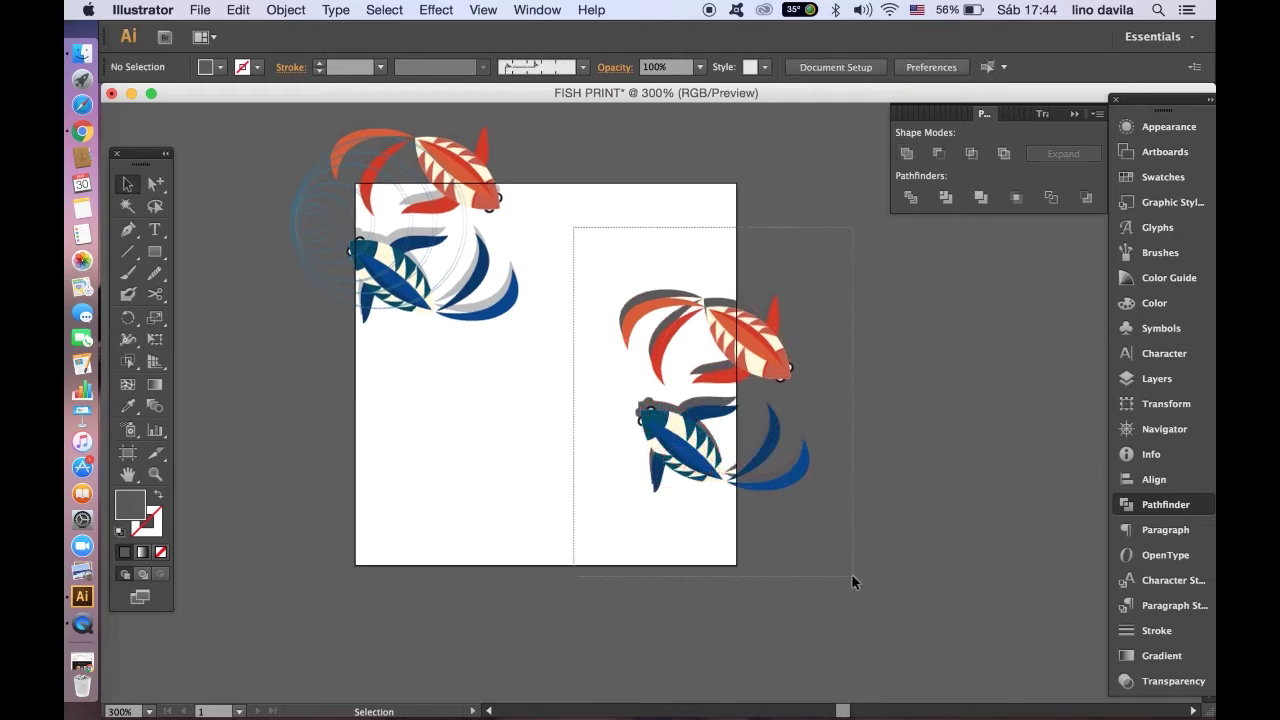
drag(574, 227, 826, 372)
click(701, 68)
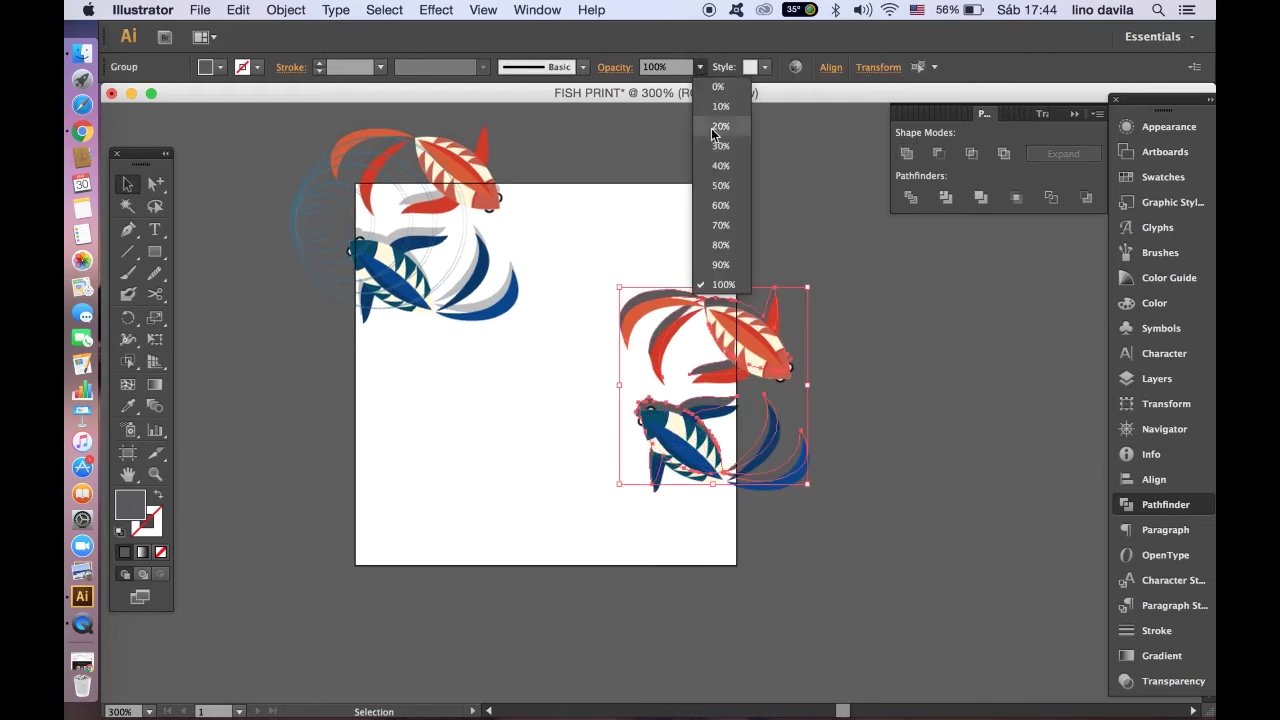
Fade the right-hand fish to 30% opacity, then restore them to 100%
click(716, 150)
click(704, 66)
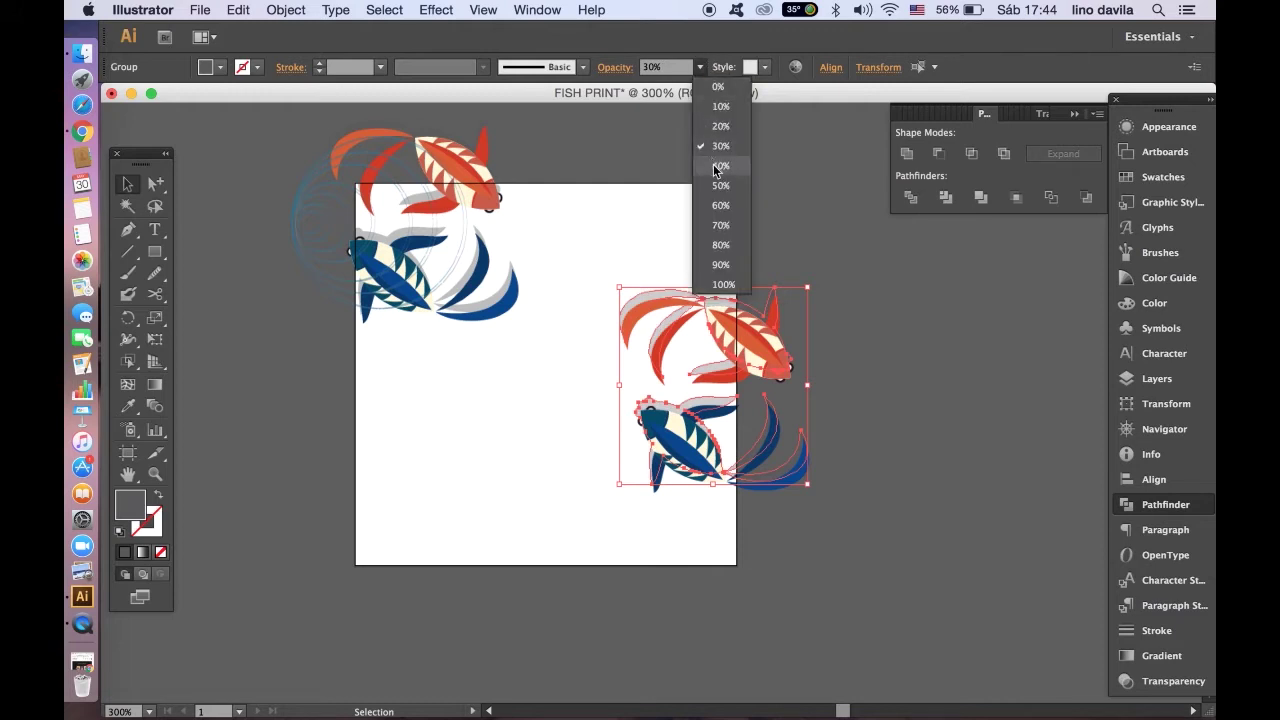
click(723, 284)
click(662, 225)
drag(608, 248, 795, 545)
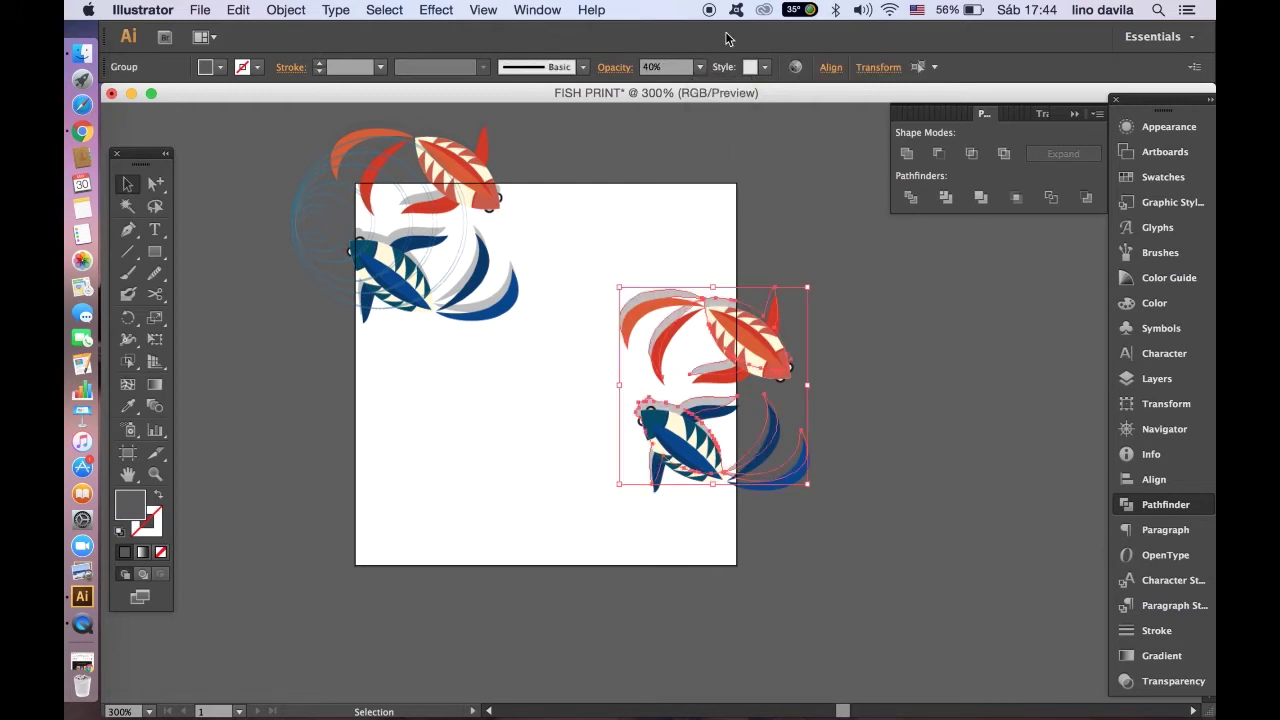
click(700, 67)
click(723, 284)
click(715, 191)
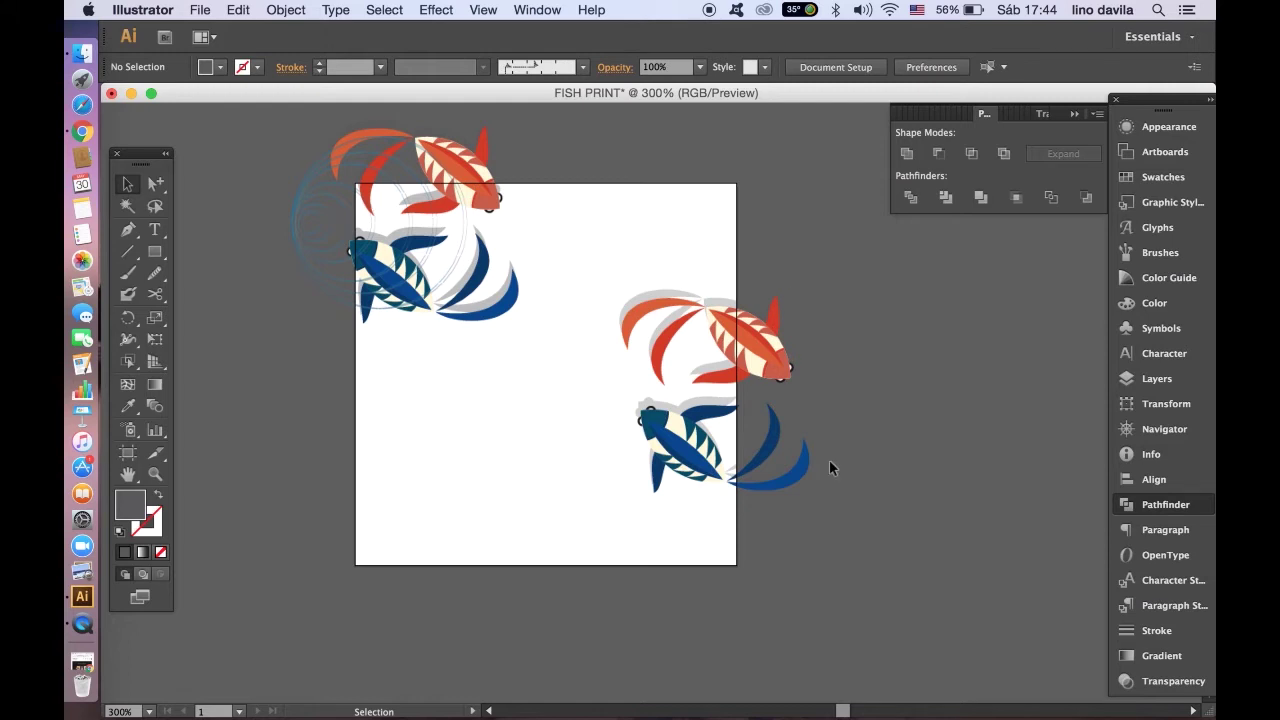
Collapse the Pathfinder panel and bring up the Color panel
drag(590, 249, 814, 378)
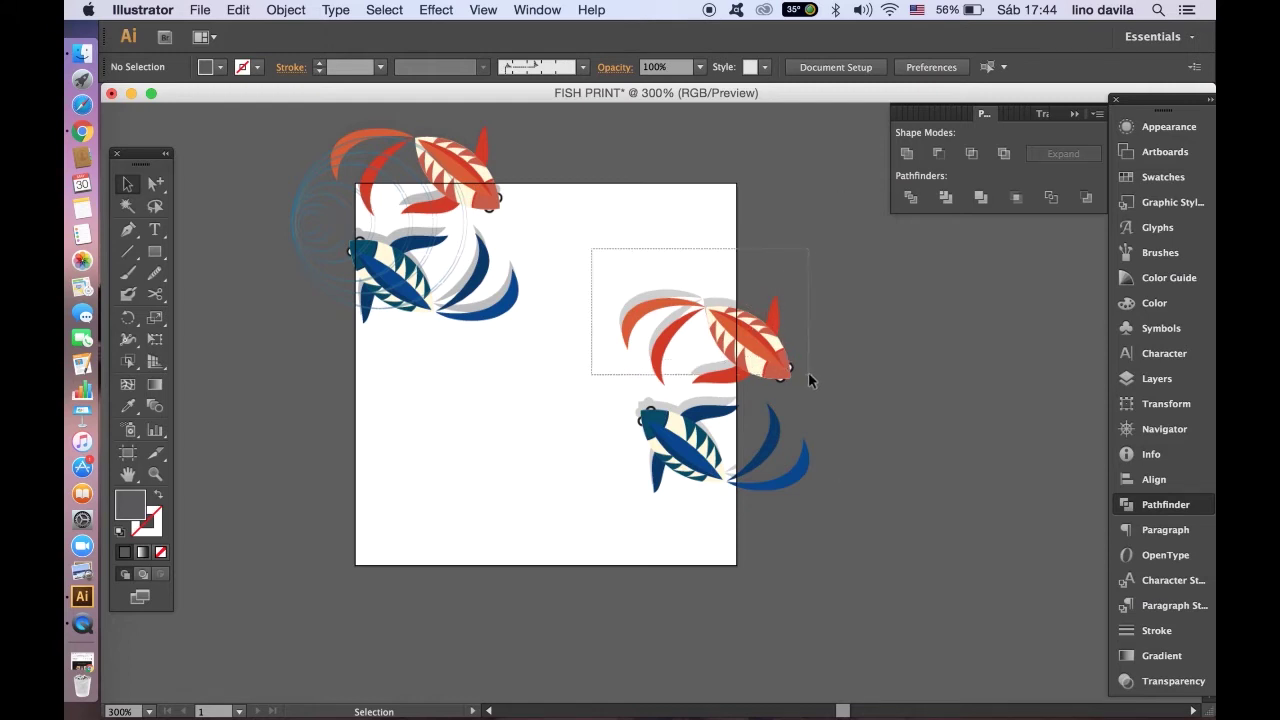
mouse_move(752, 330)
mouse_down()
mouse_move(665, 325)
mouse_move(752, 330)
mouse_up()
click(862, 308)
click(1079, 116)
click(1144, 312)
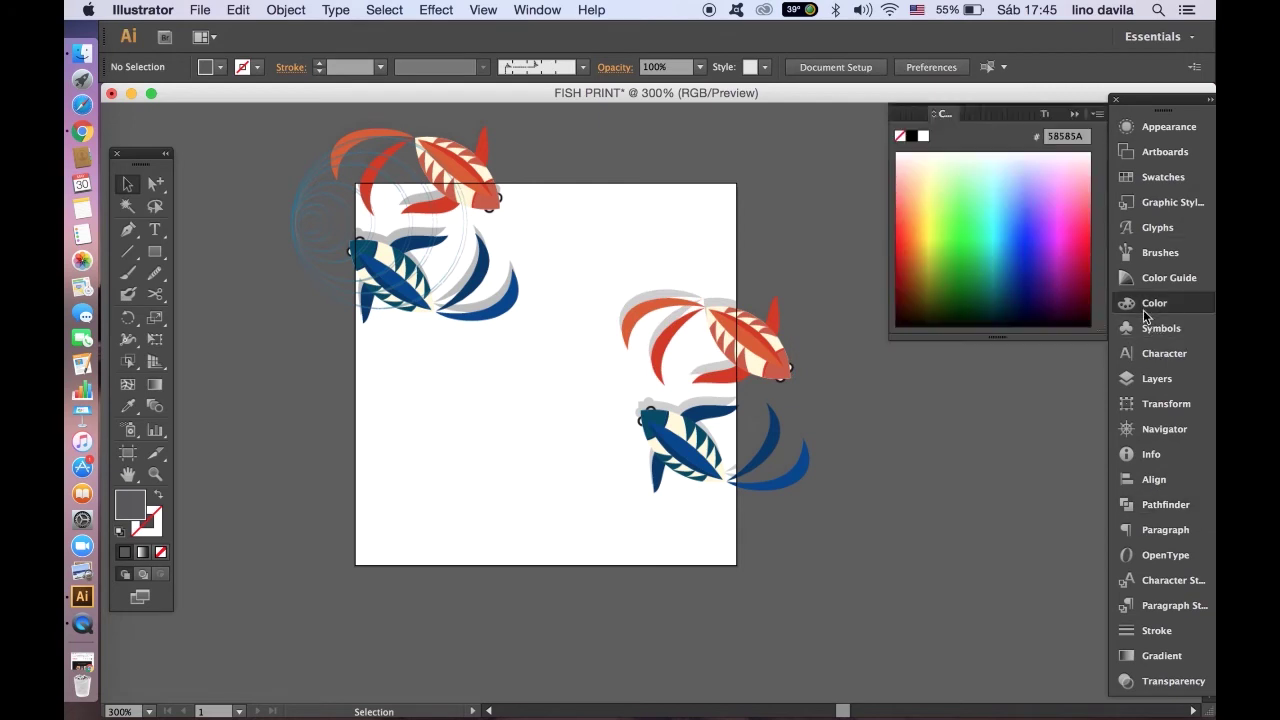
Show the Layers panel, trial-move the orange and blue fish left, and undo the moves
click(1156, 378)
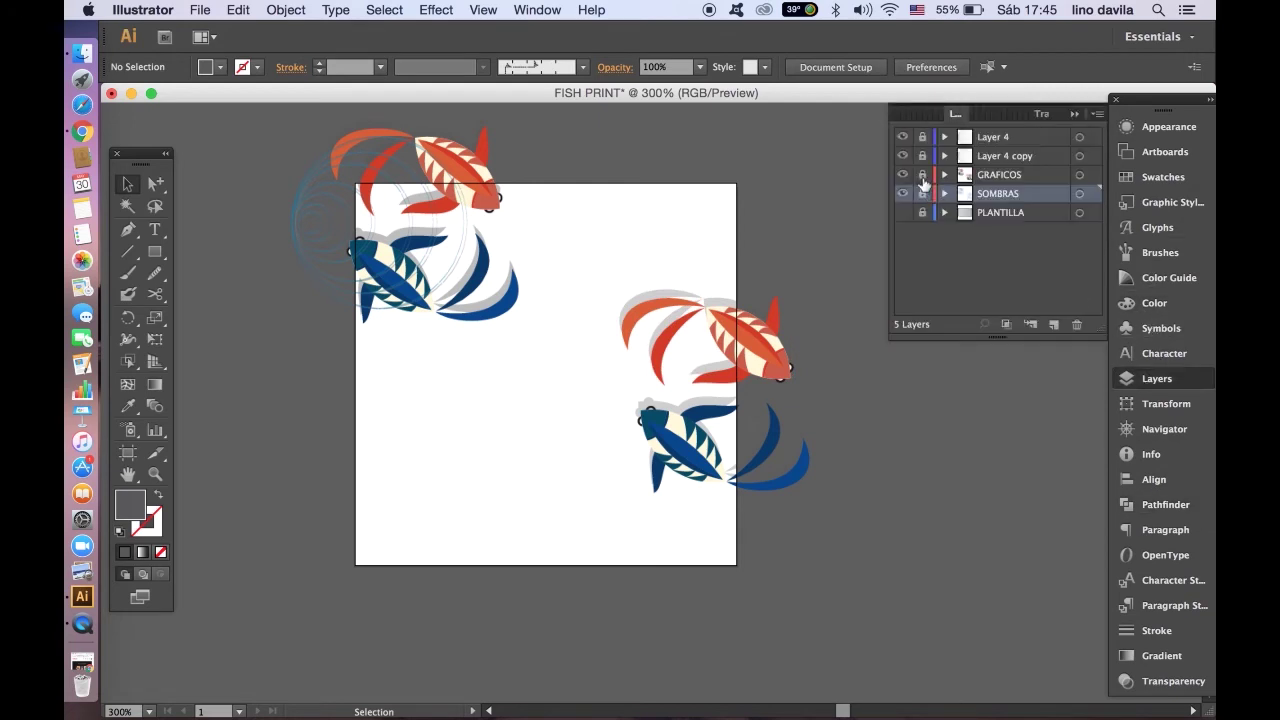
drag(607, 252, 797, 386)
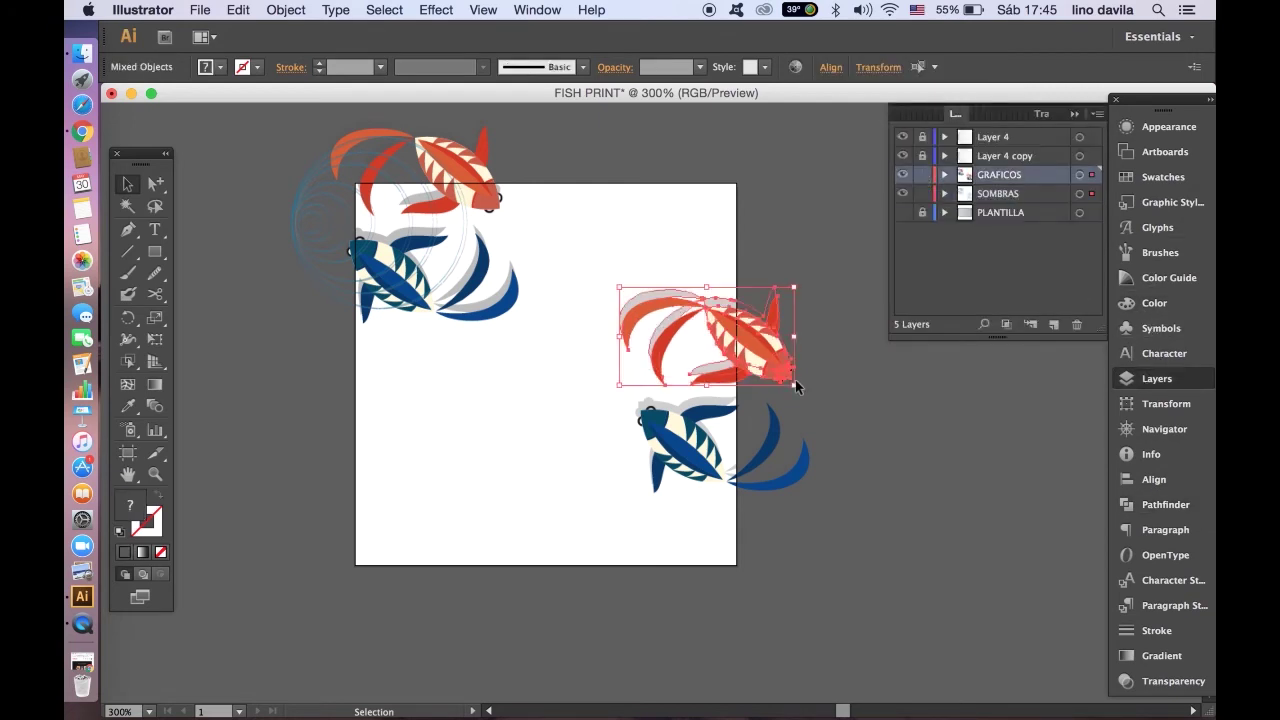
drag(737, 342, 666, 342)
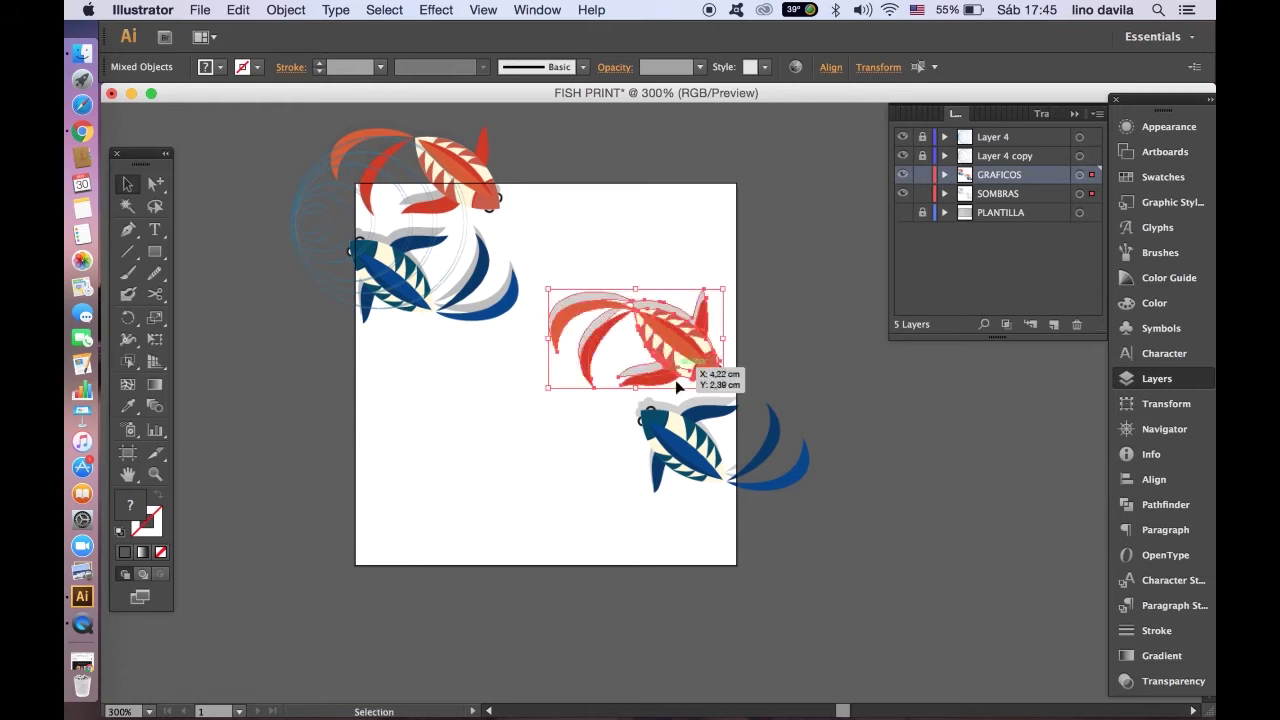
drag(606, 424, 806, 538)
drag(679, 442, 435, 411)
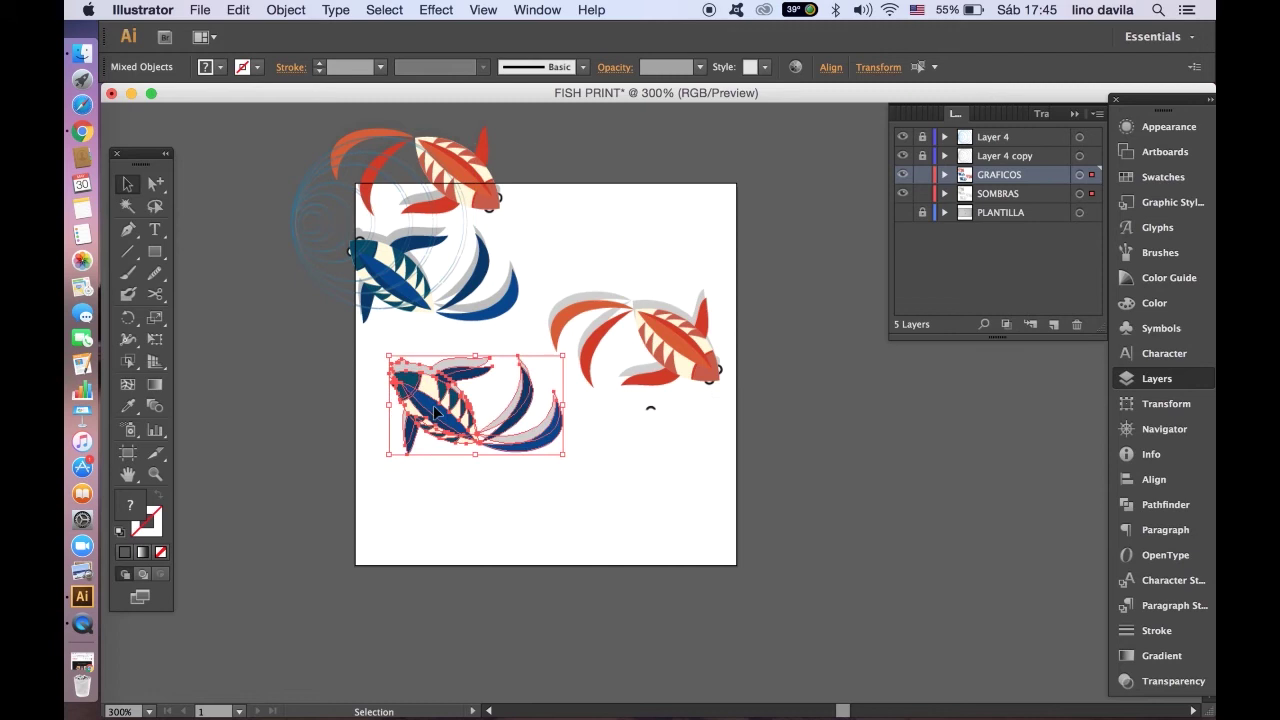
click(605, 480)
drag(563, 244, 712, 393)
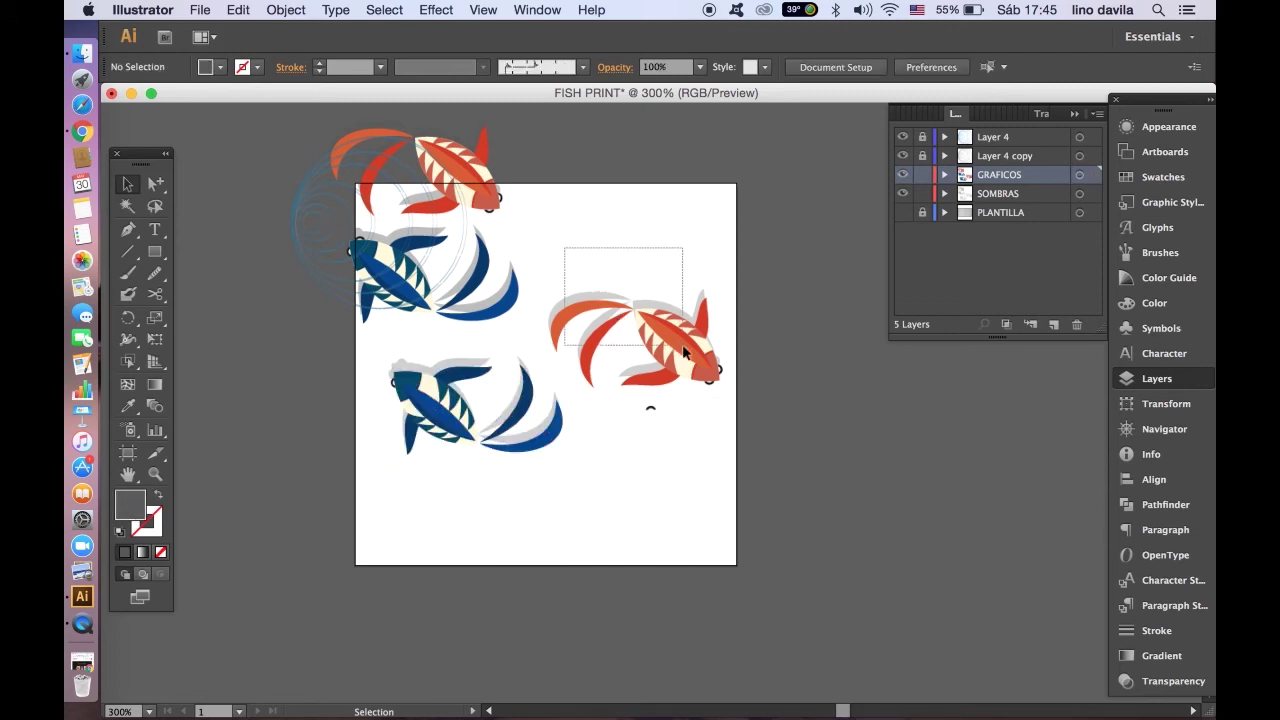
key(ctrl+z)
key(ctrl+z)
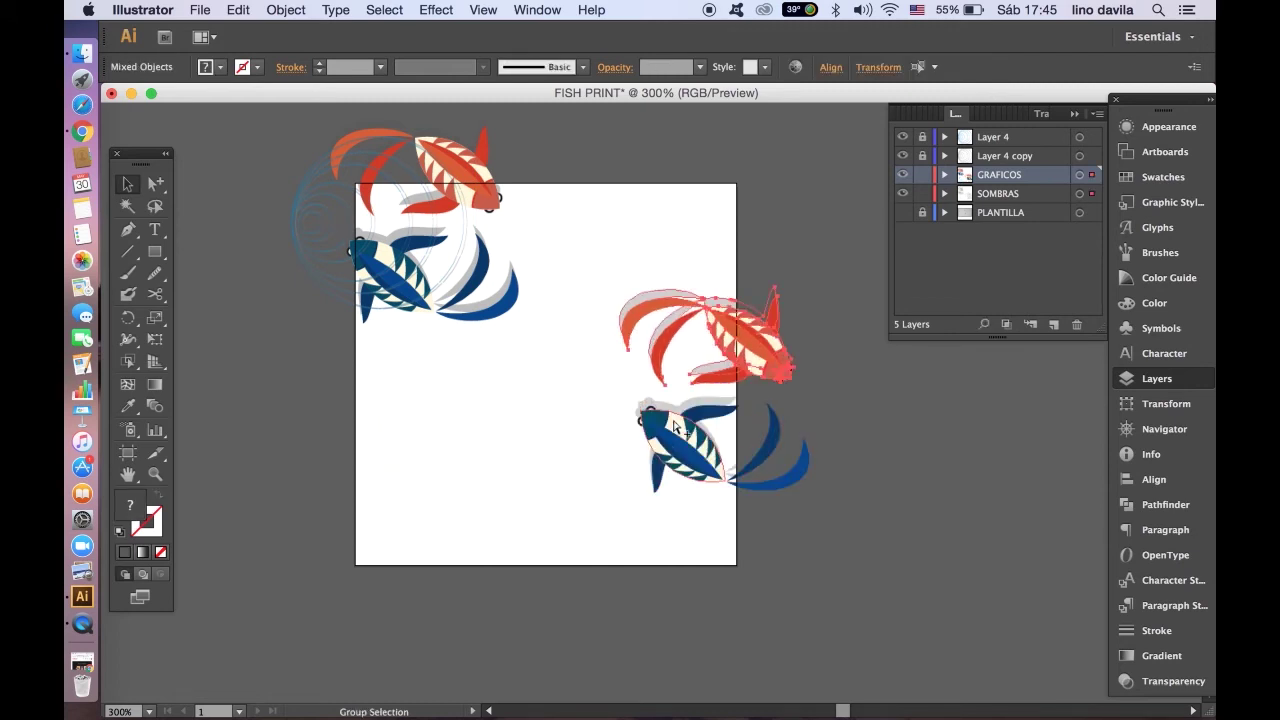
click(685, 209)
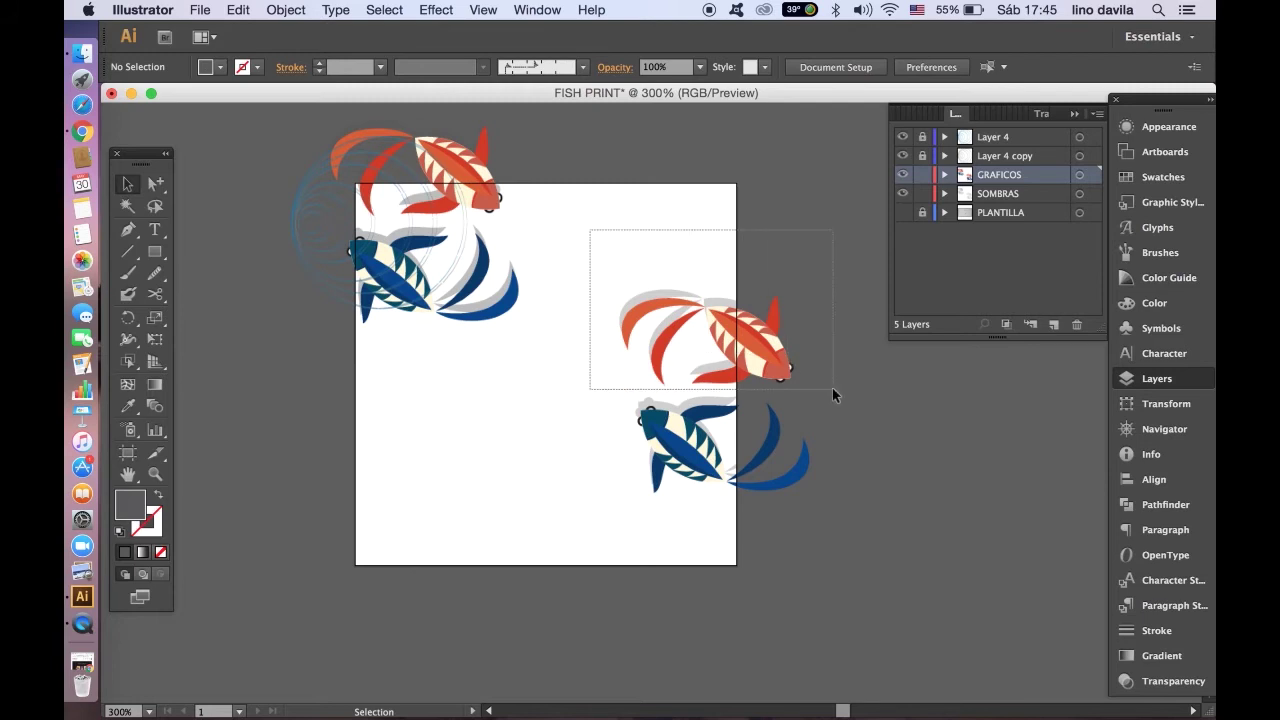
Lock the SOMBRAS layer and group the red fish's and blue fish's shapes separately
drag(591, 233, 832, 395)
click(922, 193)
drag(597, 251, 827, 389)
click(285, 9)
drag(593, 393, 884, 574)
click(287, 9)
click(300, 74)
click(799, 193)
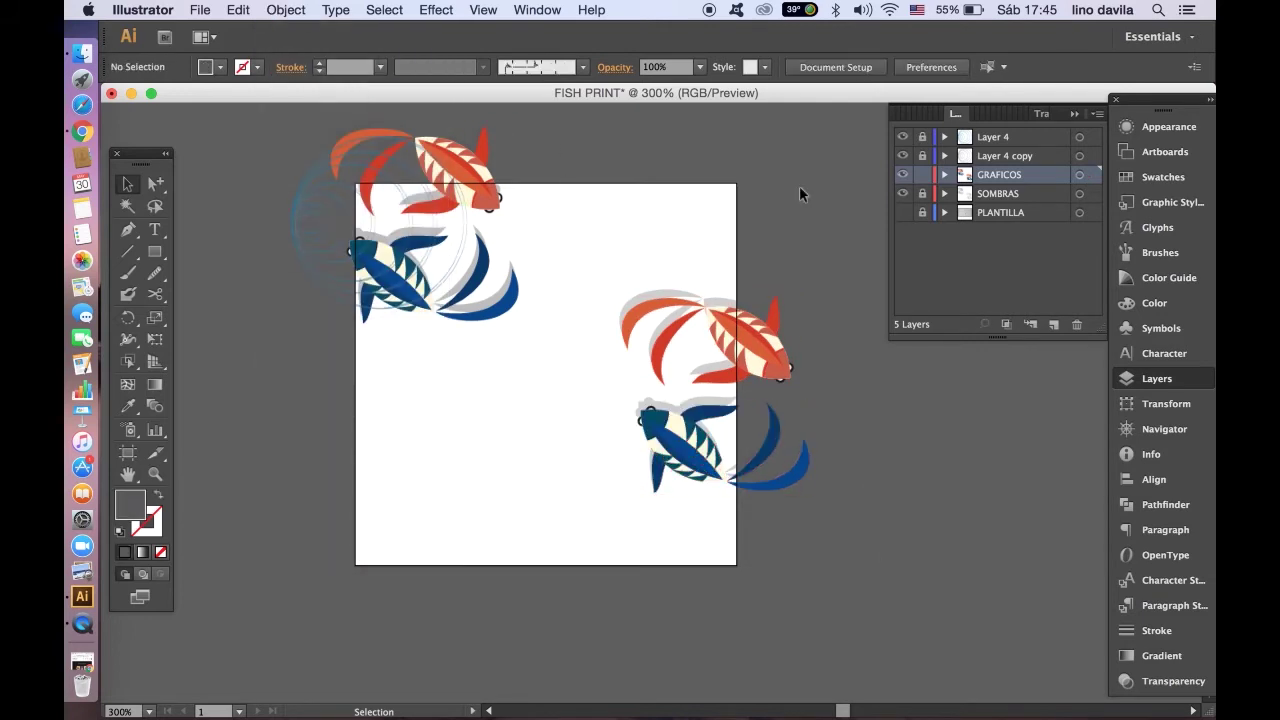
Shift the red and blue fish groups left toward the centre, nudging the blue fish up
mouse_move(614, 263)
mouse_down()
mouse_move(817, 371)
mouse_move(657, 350)
mouse_up()
drag(580, 437, 829, 541)
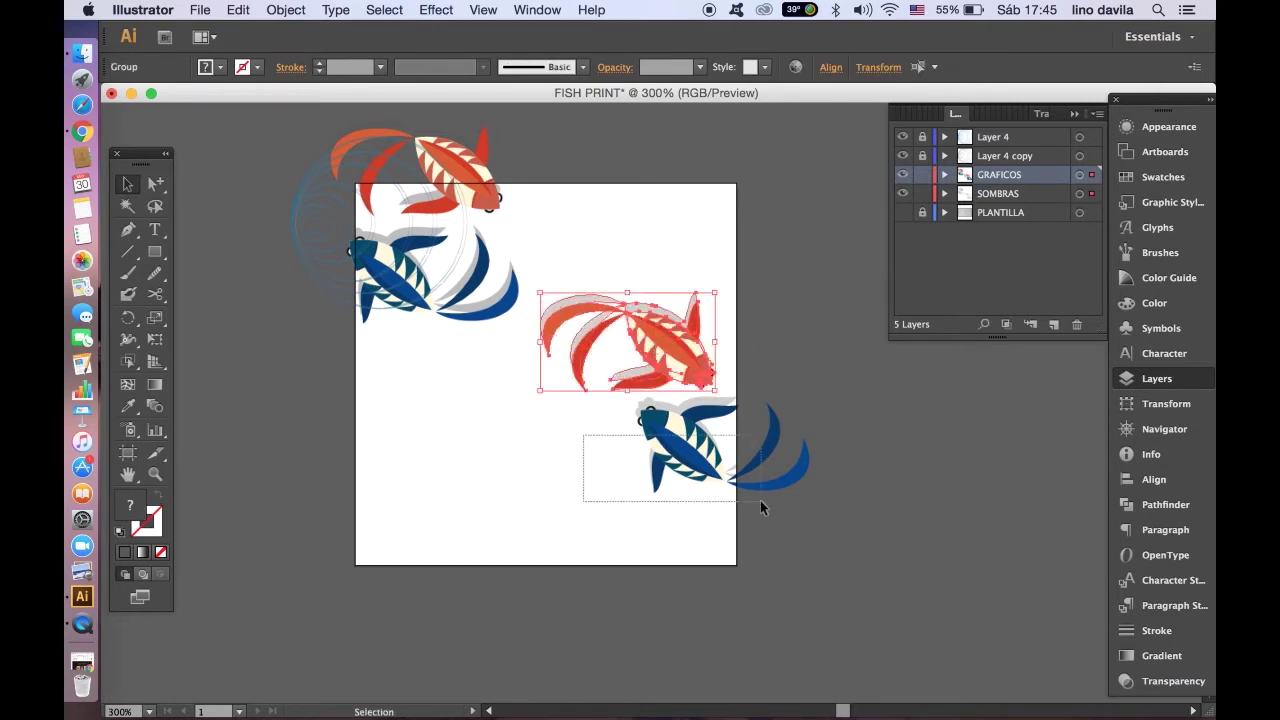
mouse_move(683, 448)
mouse_down()
mouse_move(440, 427)
mouse_move(470, 433)
mouse_up()
mouse_move(566, 272)
mouse_down()
mouse_move(700, 330)
mouse_move(680, 390)
mouse_up()
drag(383, 369, 529, 517)
key(Up)
key(Up)
key(Up)
click(589, 515)
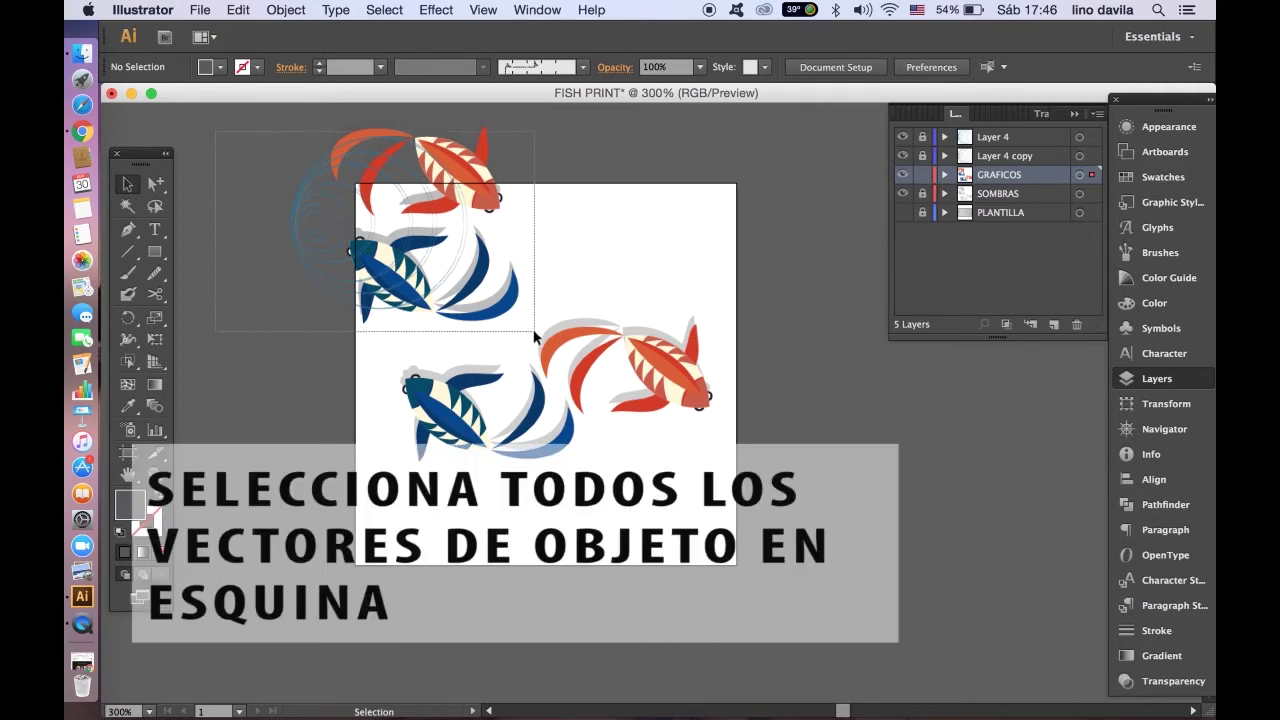
drag(439, 260, 515, 293)
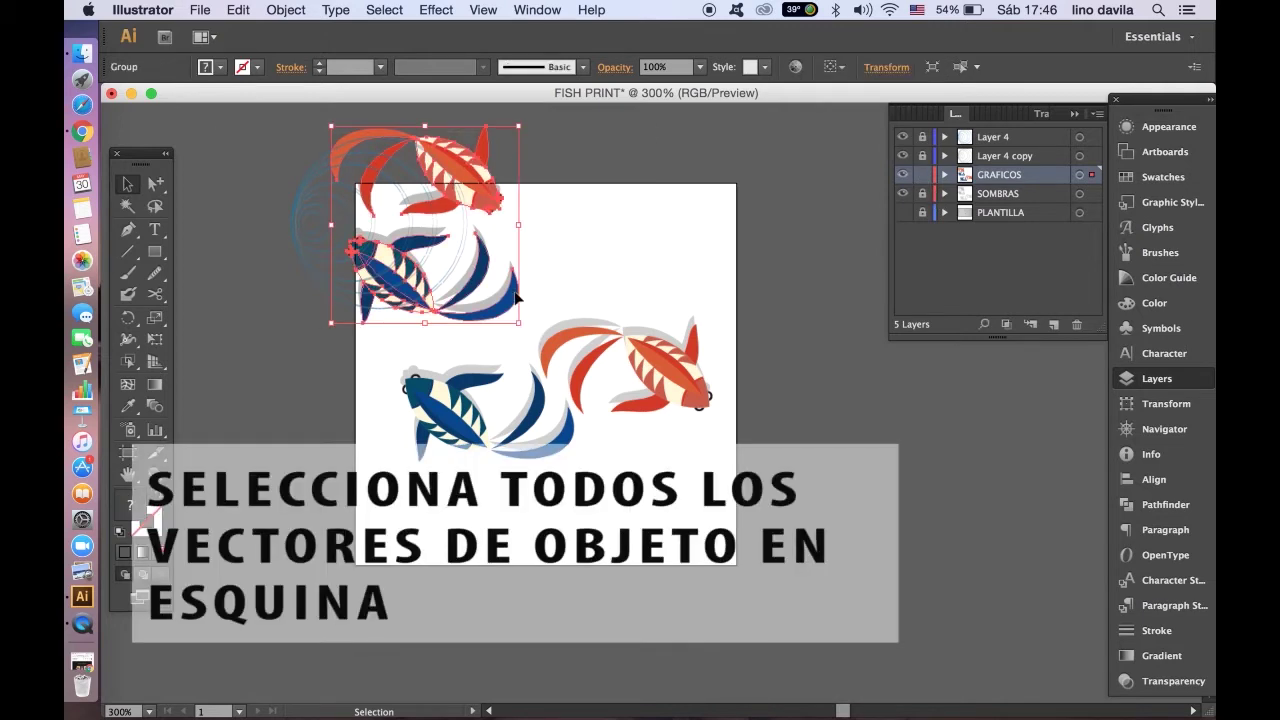
Copy the top-left corner fish 5 cm right using Move with 0 cm vertical
drag(283, 149, 525, 324)
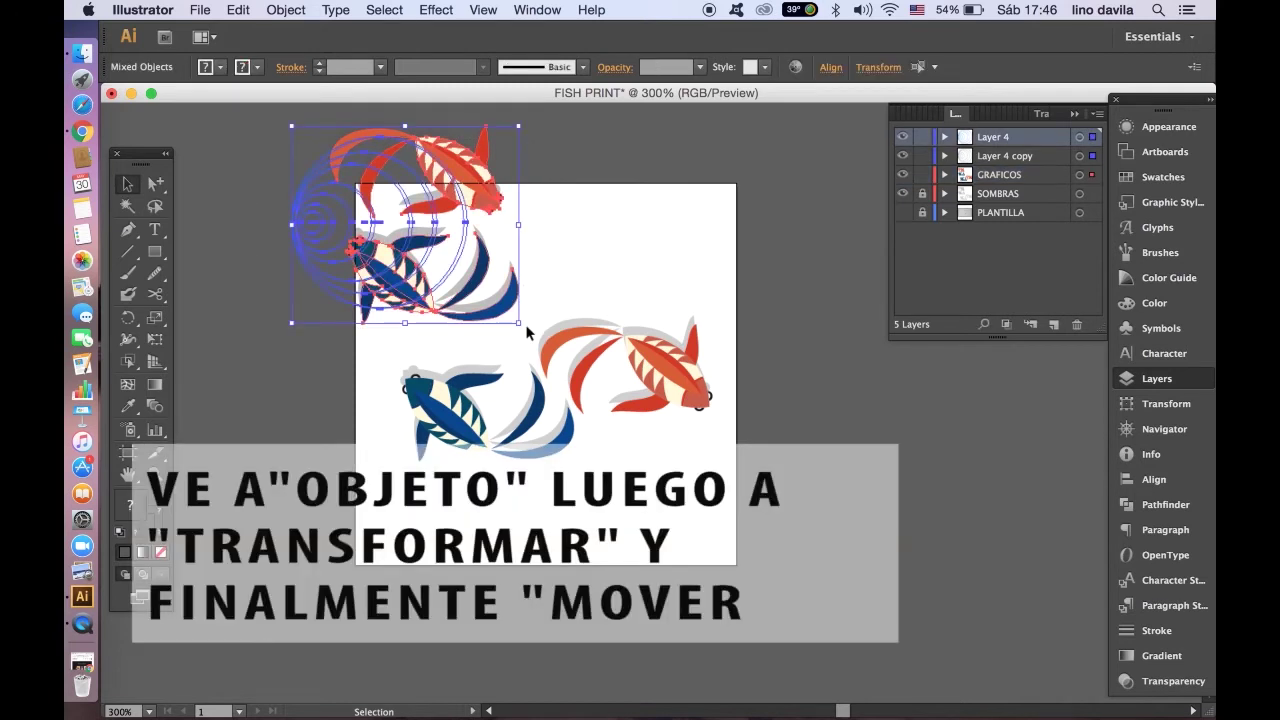
click(286, 10)
click(486, 66)
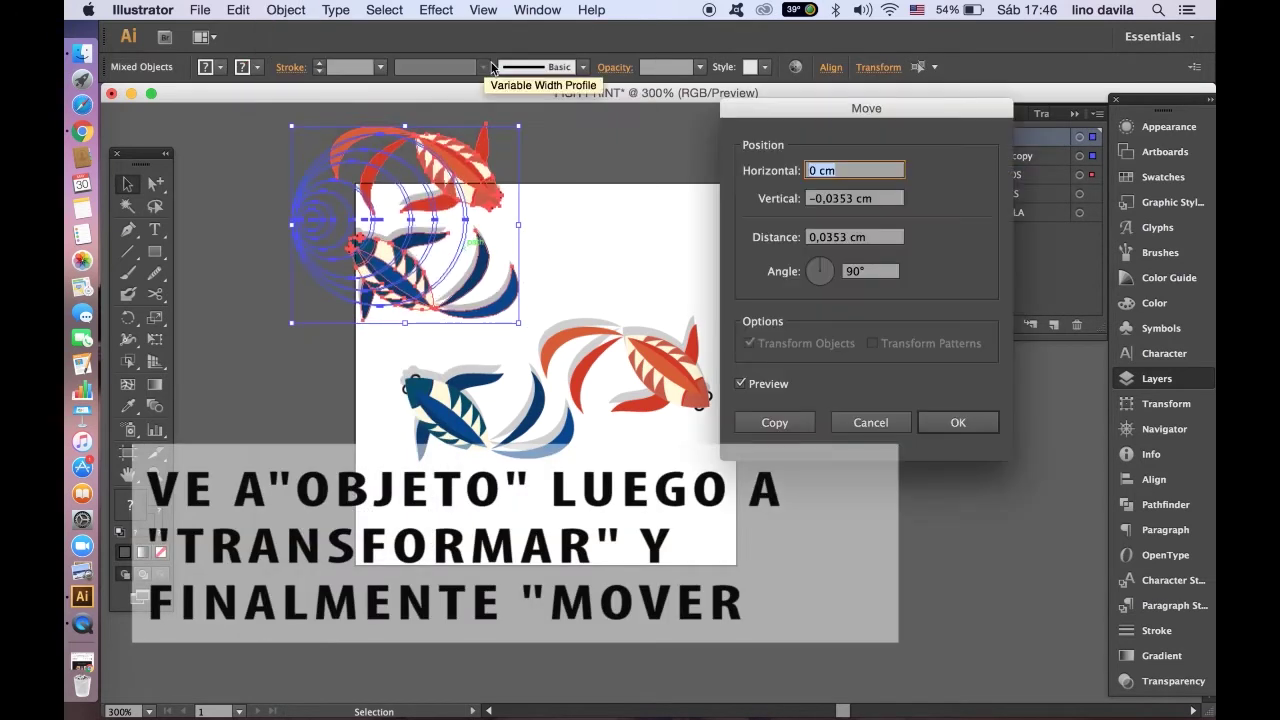
key(Tab)
text(0)
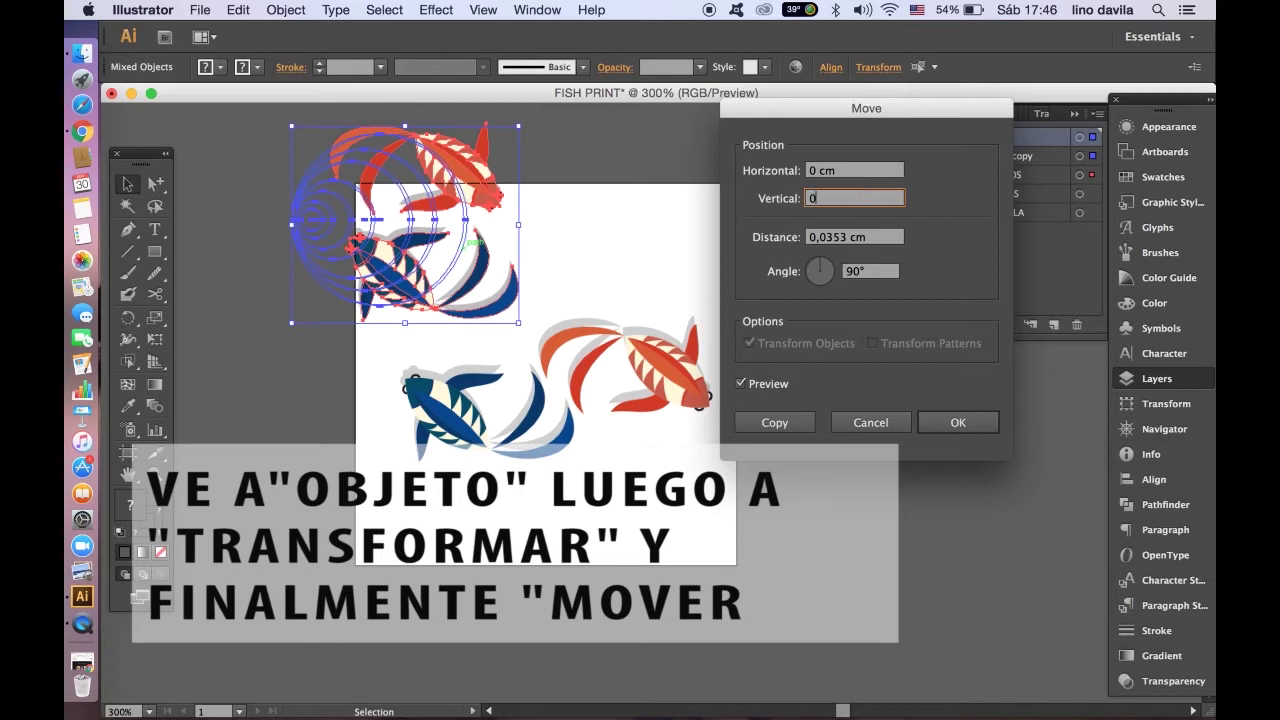
click(812, 170)
text(5)
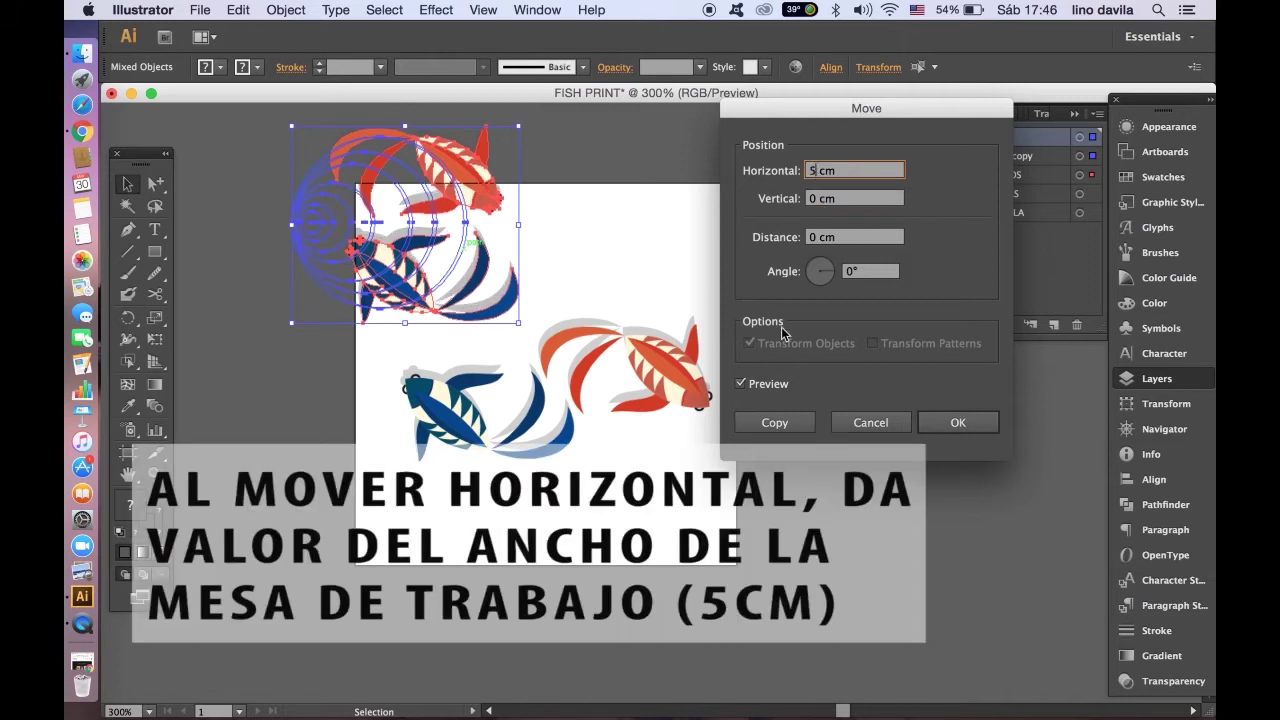
click(805, 420)
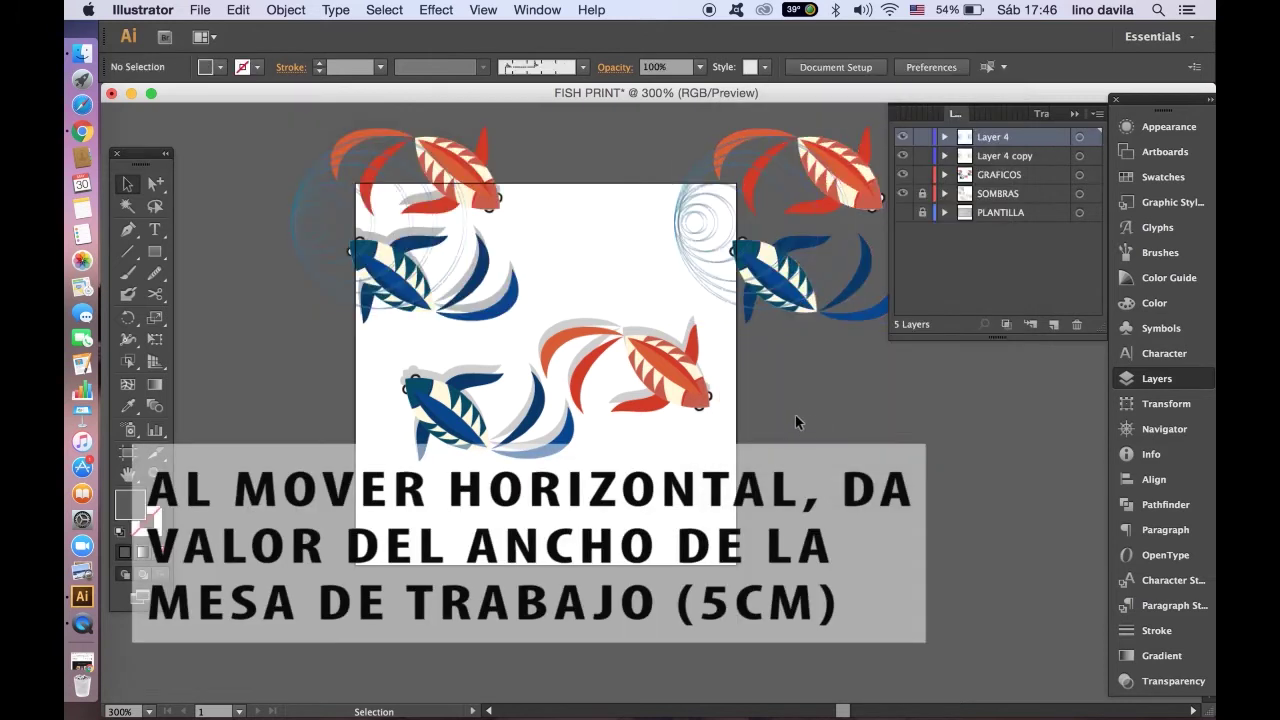
Select the centre koi pair, open the Move dialog, and cancel it
key(ctrl+minus)
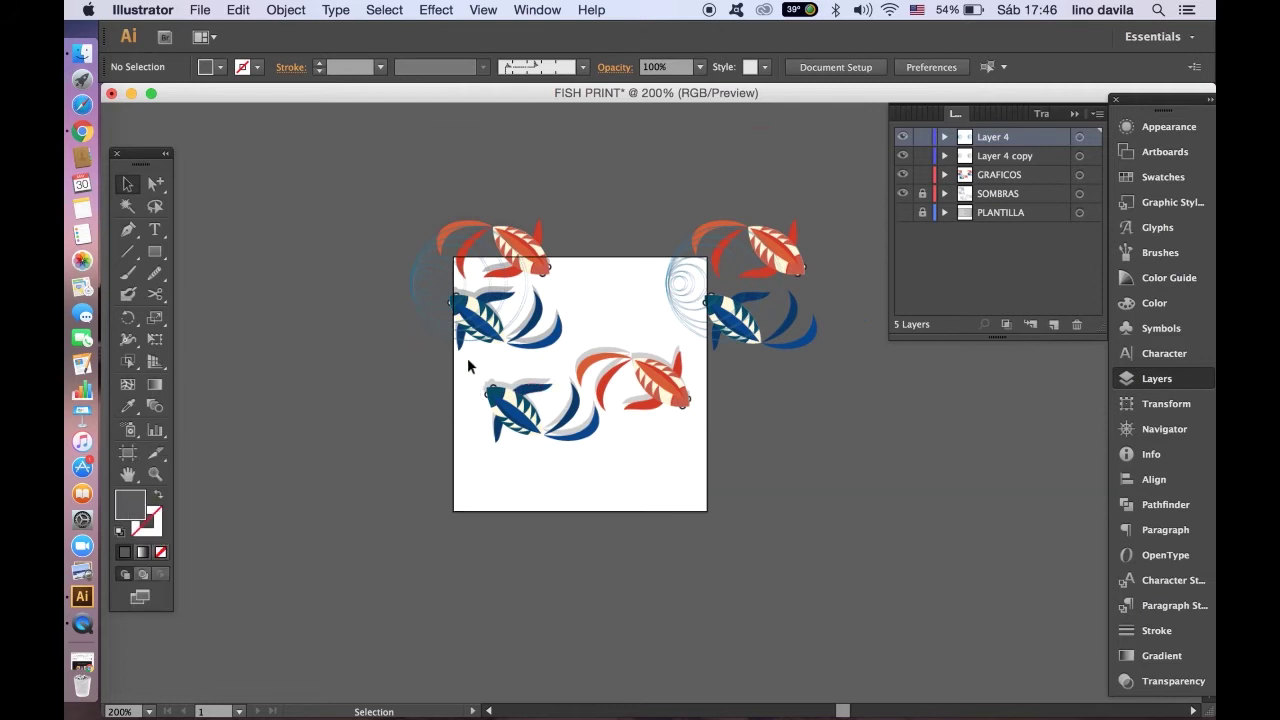
click(505, 400)
click(280, 10)
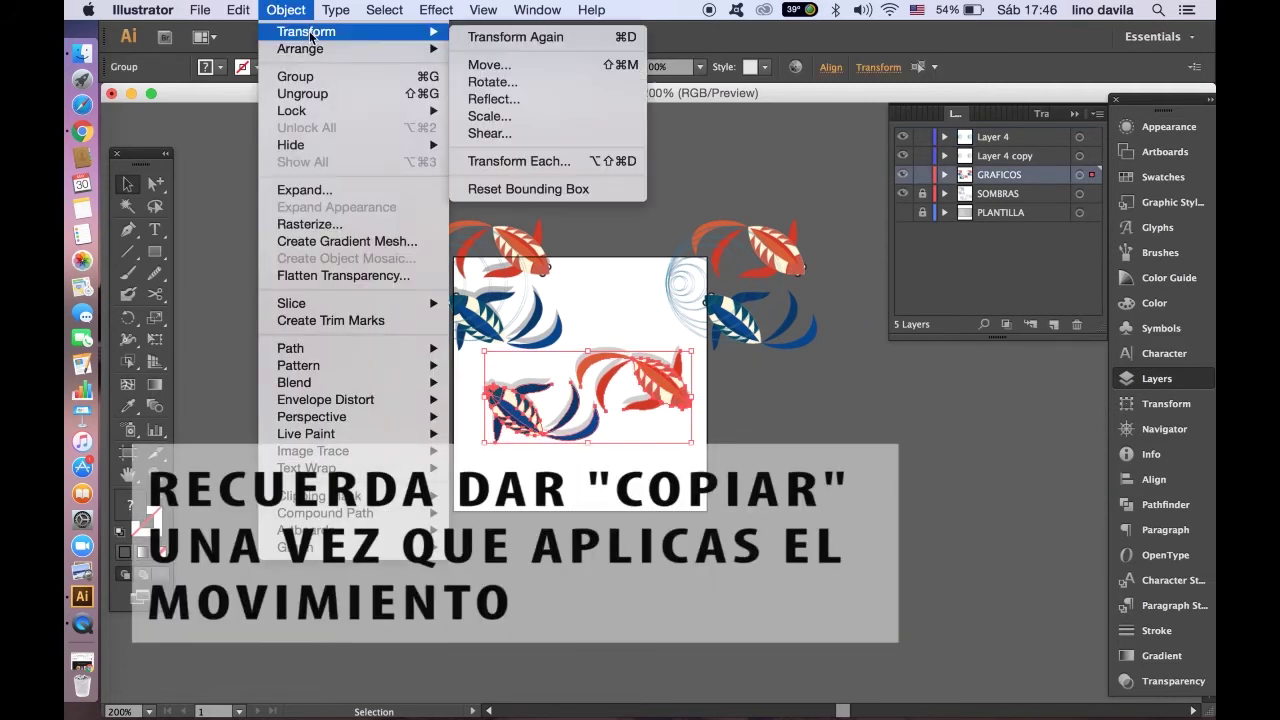
click(486, 63)
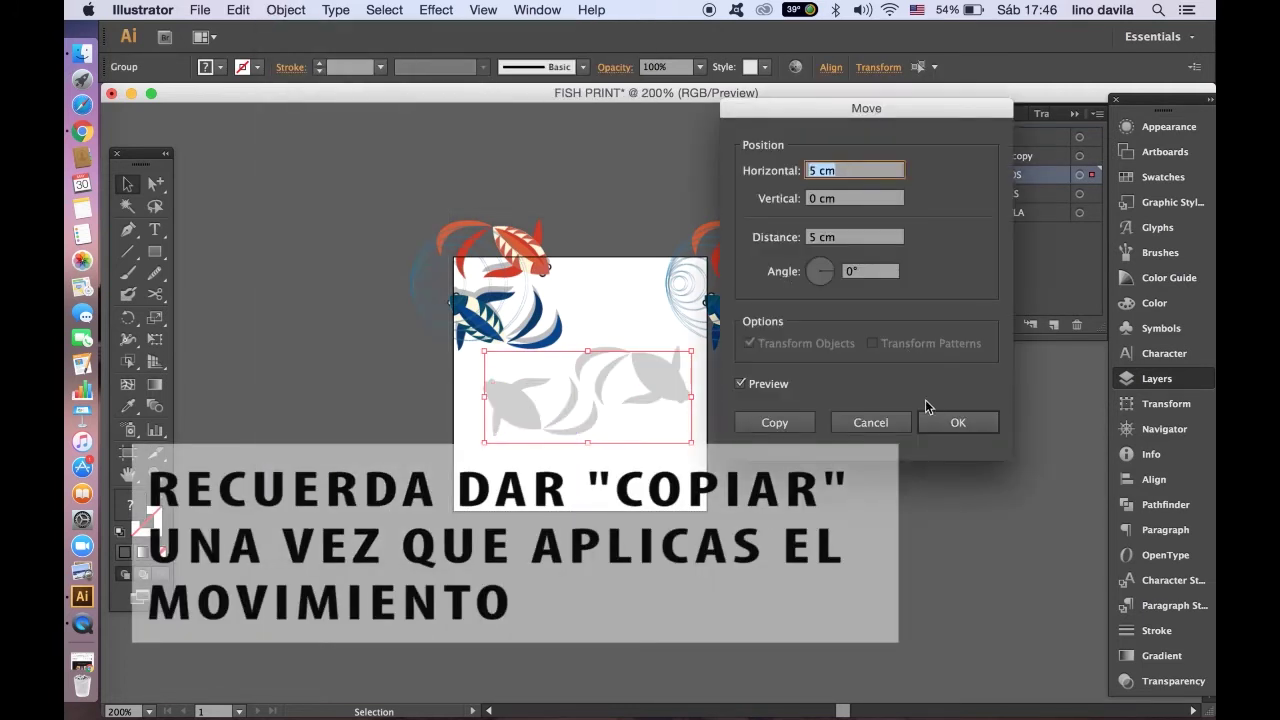
click(935, 421)
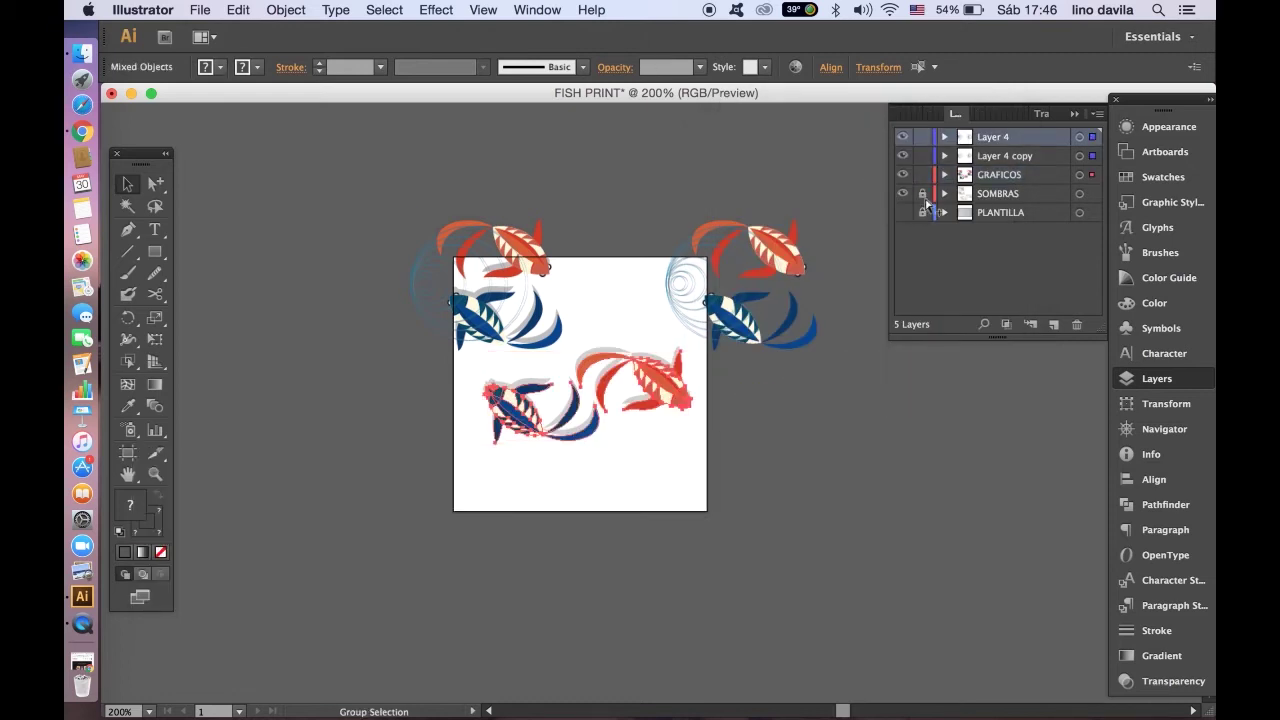
Unlock SOMBRAS and copy the top-left fish with its shadow 5 cm right, 0 cm vertical
click(922, 194)
click(838, 382)
drag(360, 178, 560, 350)
click(285, 10)
mouse_move(306, 31)
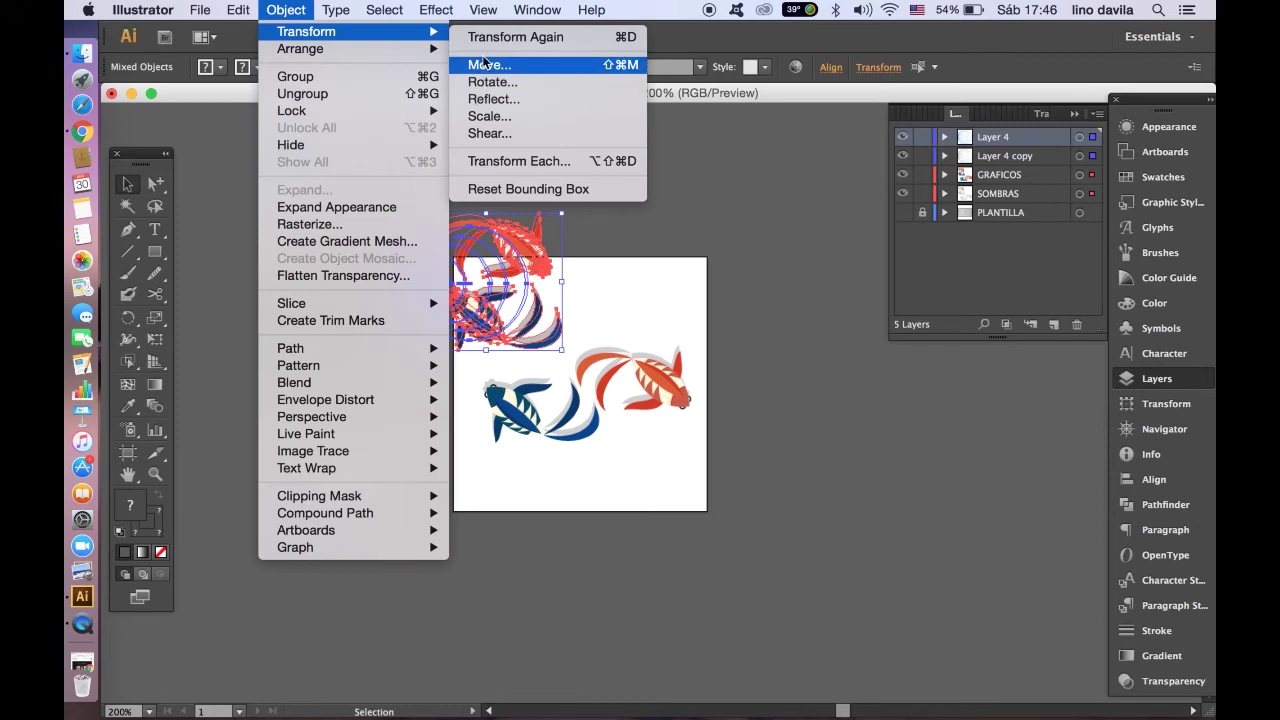
click(484, 64)
triple_click(820, 198)
text(0)
click(815, 170)
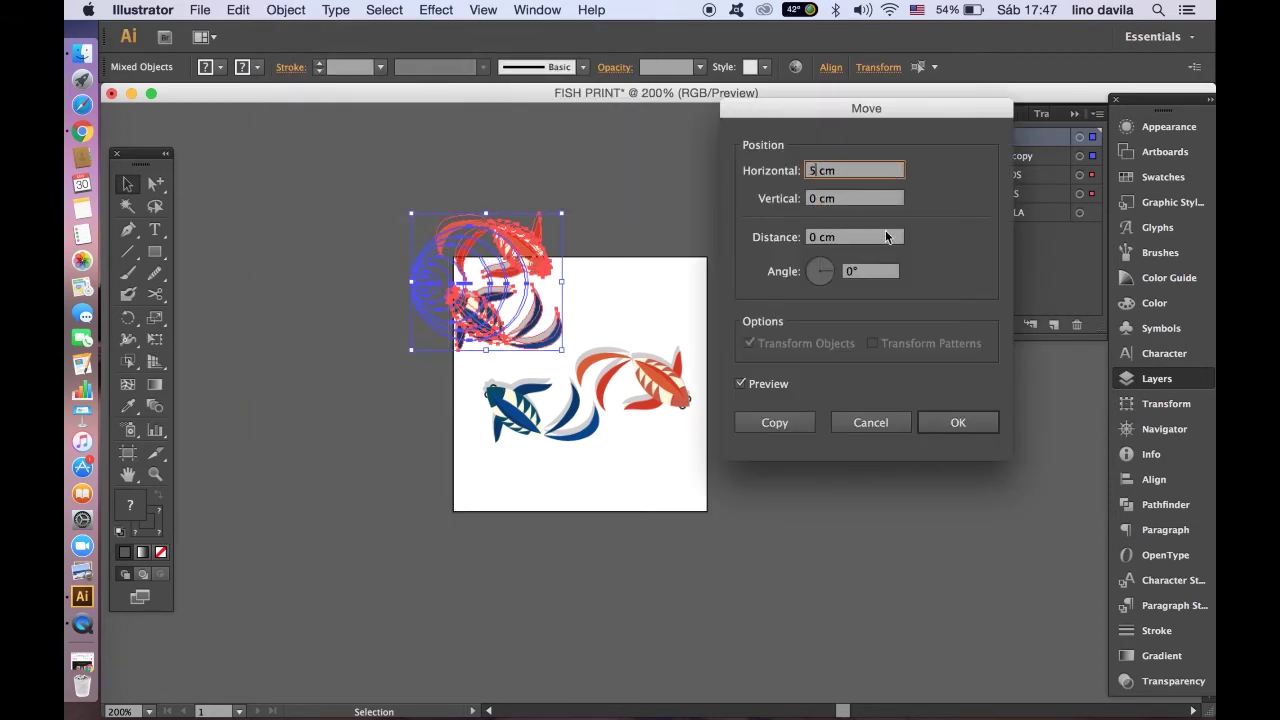
click(798, 420)
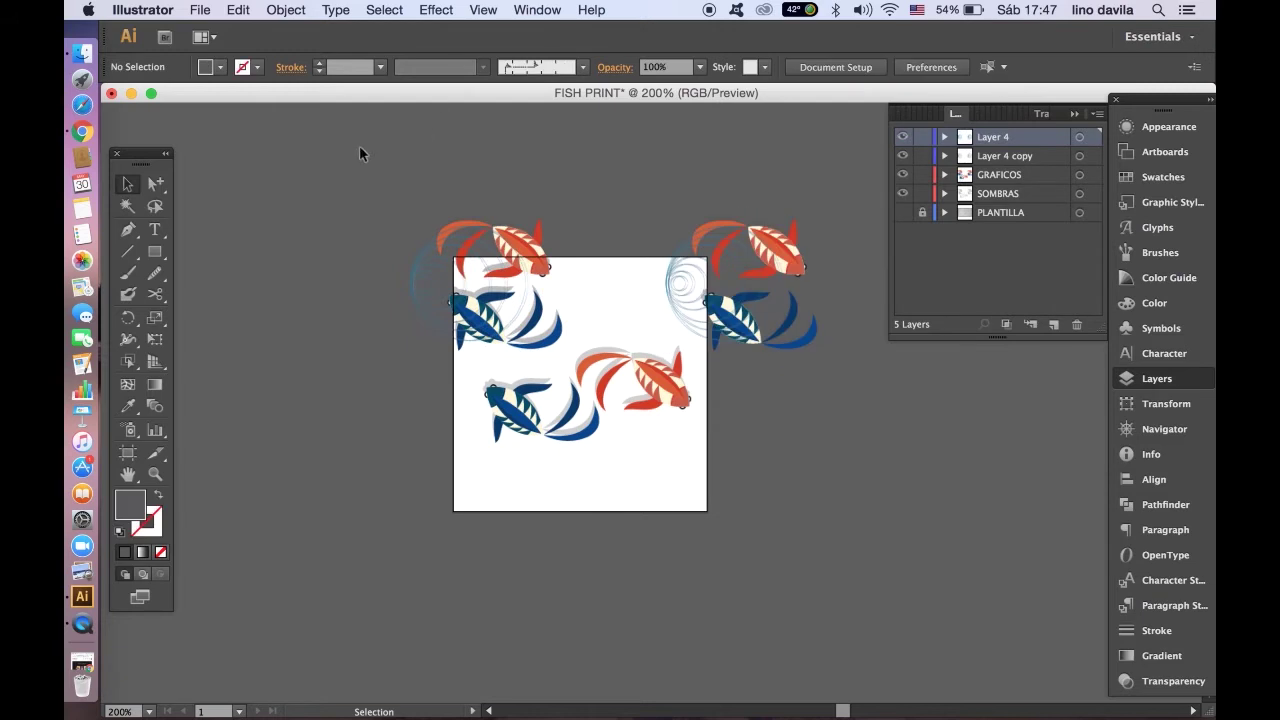
Copy the top-row corner fish down with Move at Horizontal 0 cm, Vertical 5 cm
drag(398, 206, 838, 347)
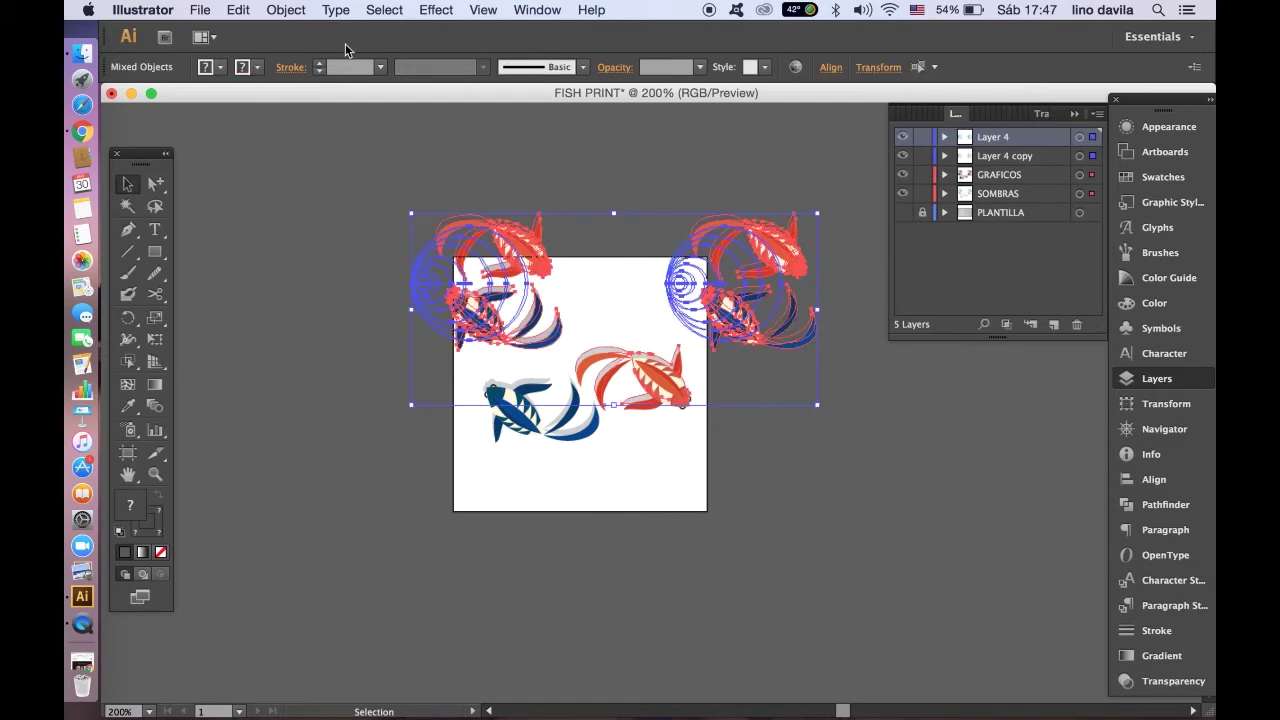
drag(406, 156, 827, 345)
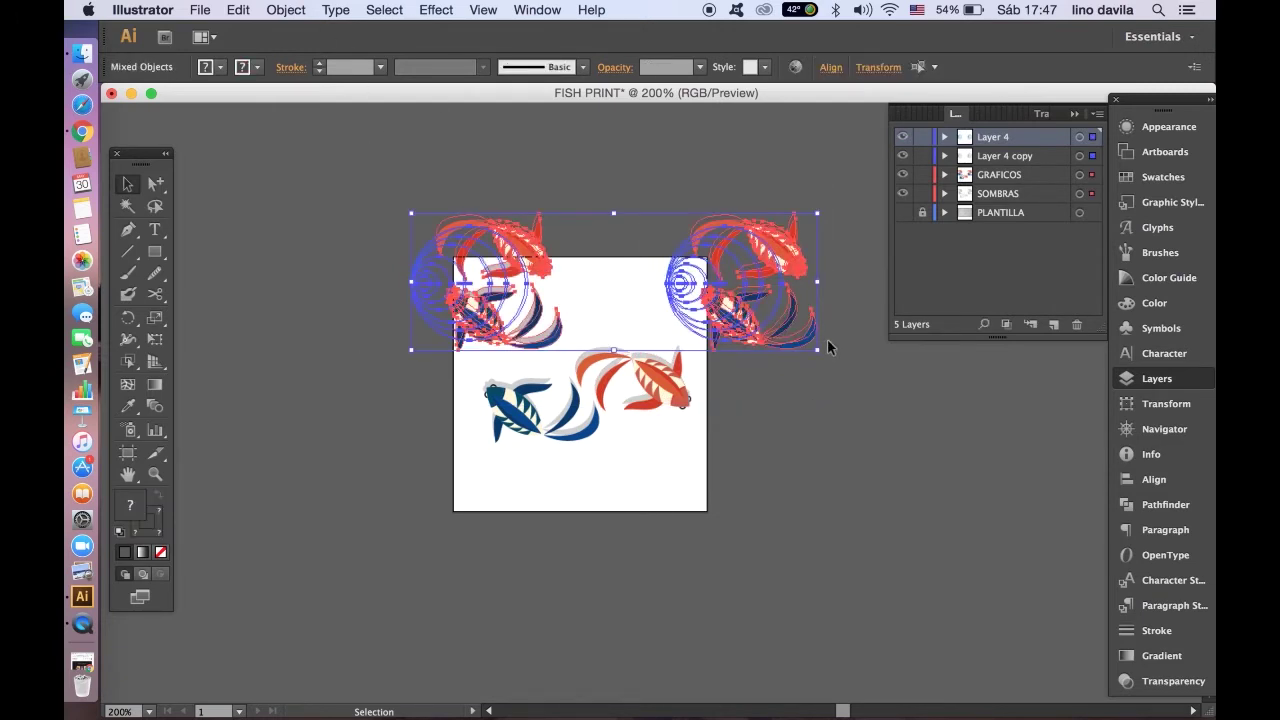
click(285, 10)
mouse_move(306, 31)
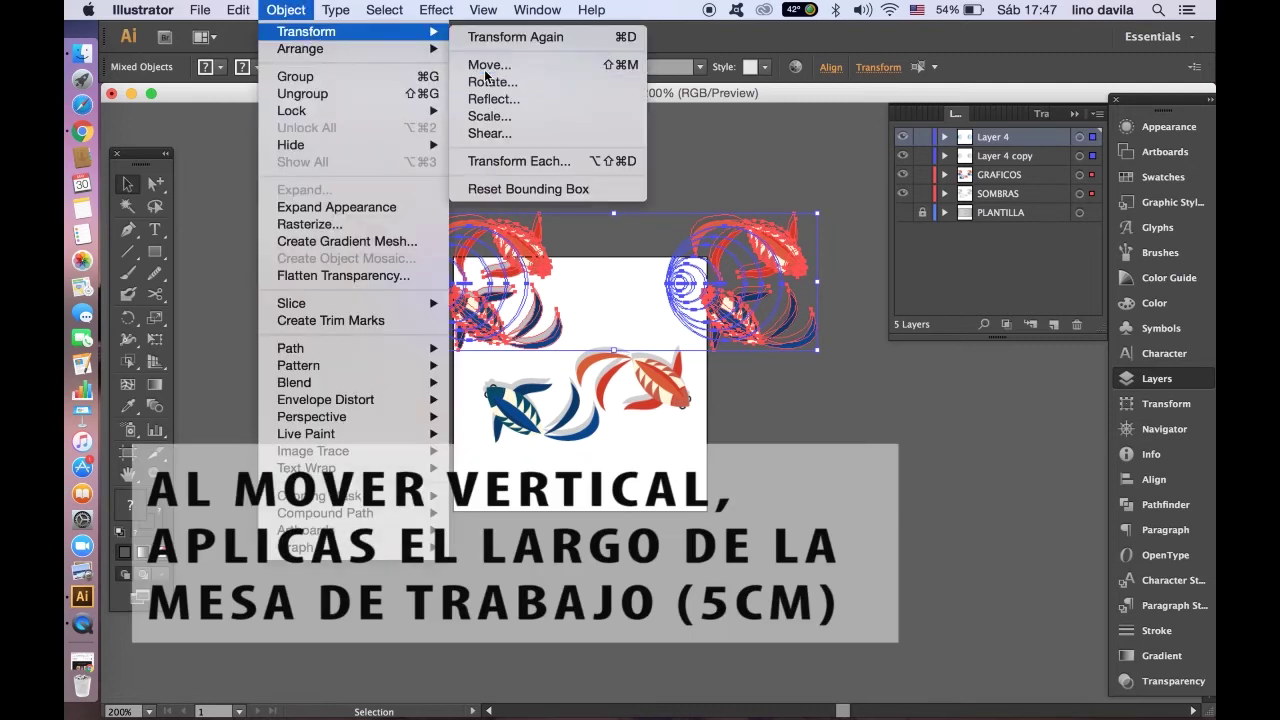
click(487, 65)
text(0)
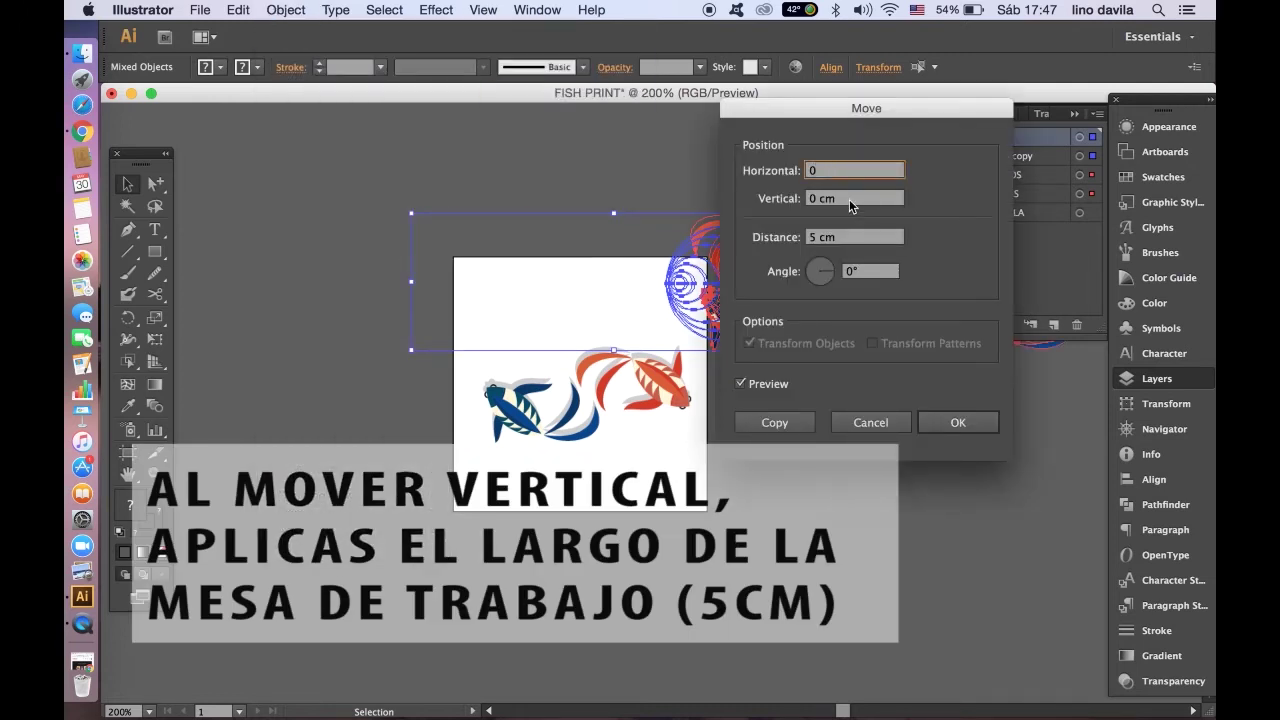
key(Tab)
text(5)
click(766, 424)
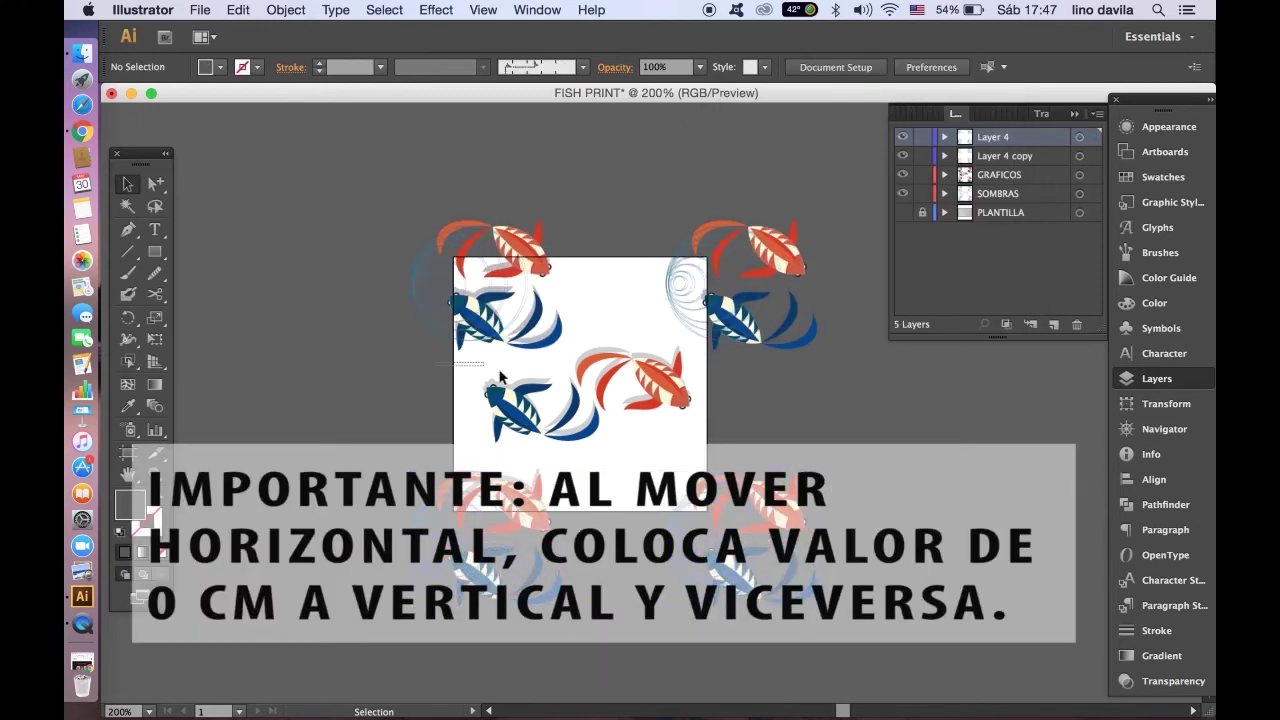
drag(435, 362, 716, 442)
Copy the centre koi pair 5 cm right (Horizontal 5 cm, Vertical 0 cm)
click(285, 9)
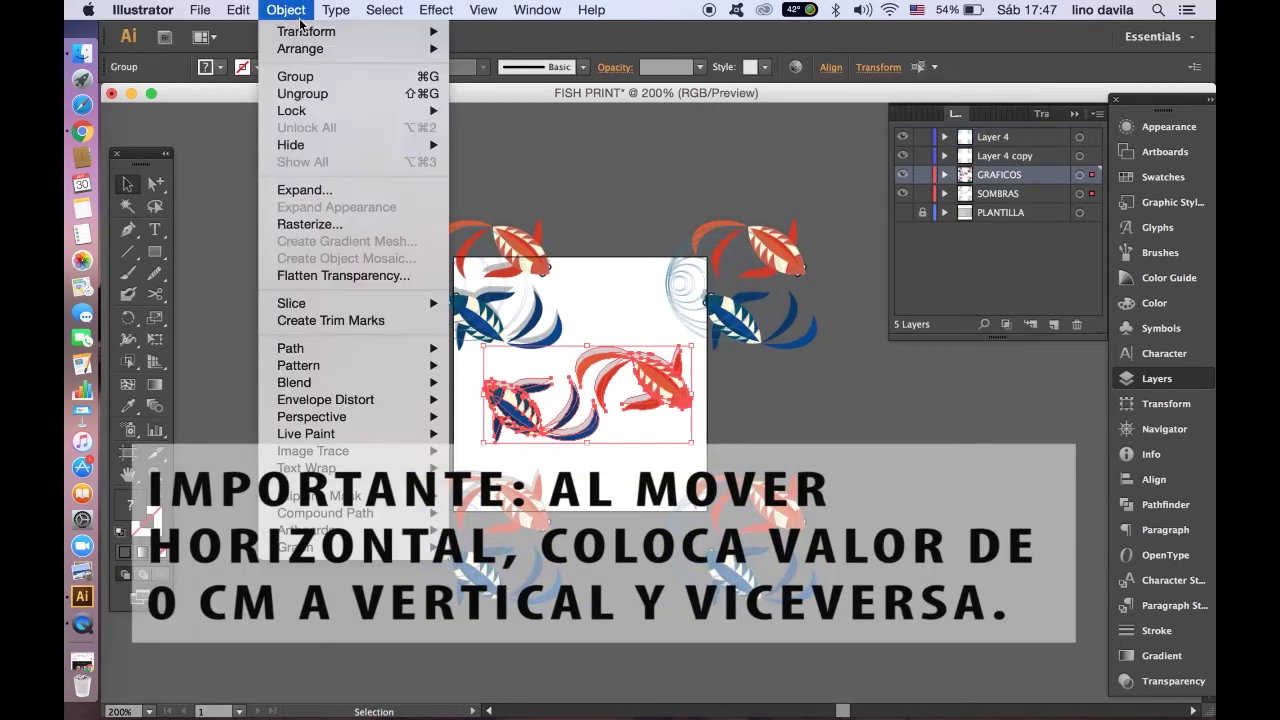
click(484, 63)
text(5)
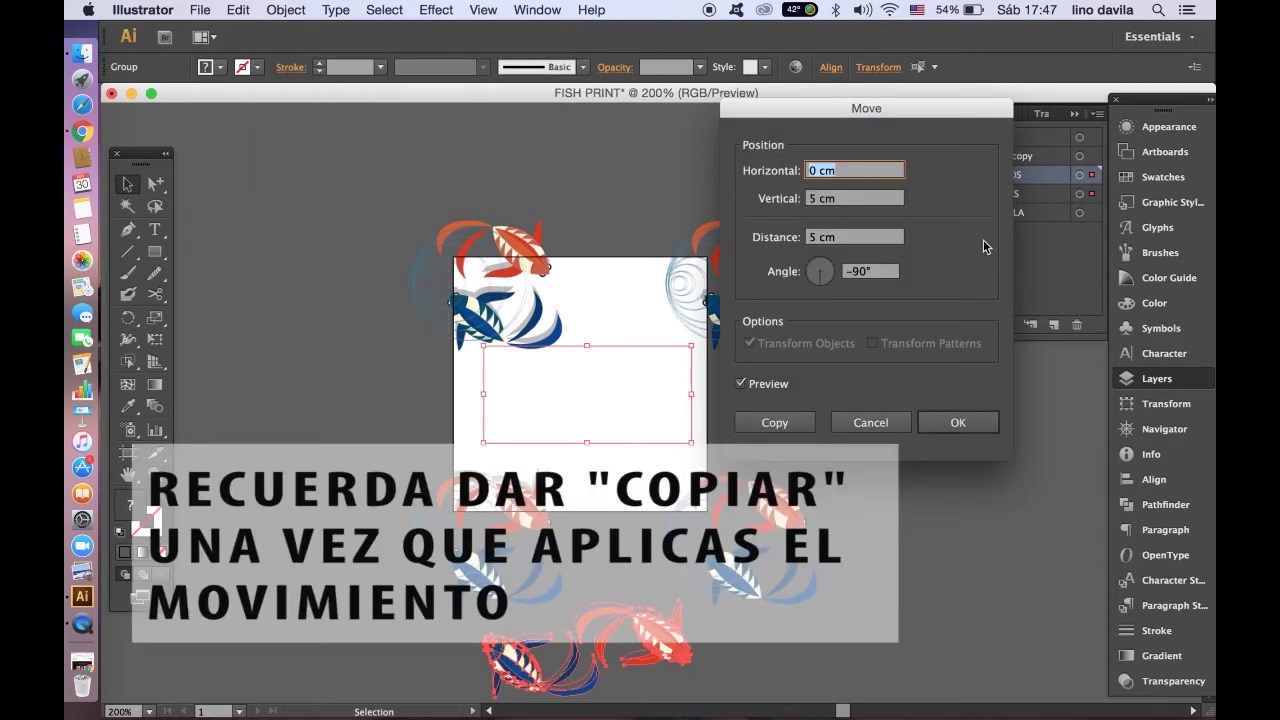
key(Tab)
text(0)
click(810, 428)
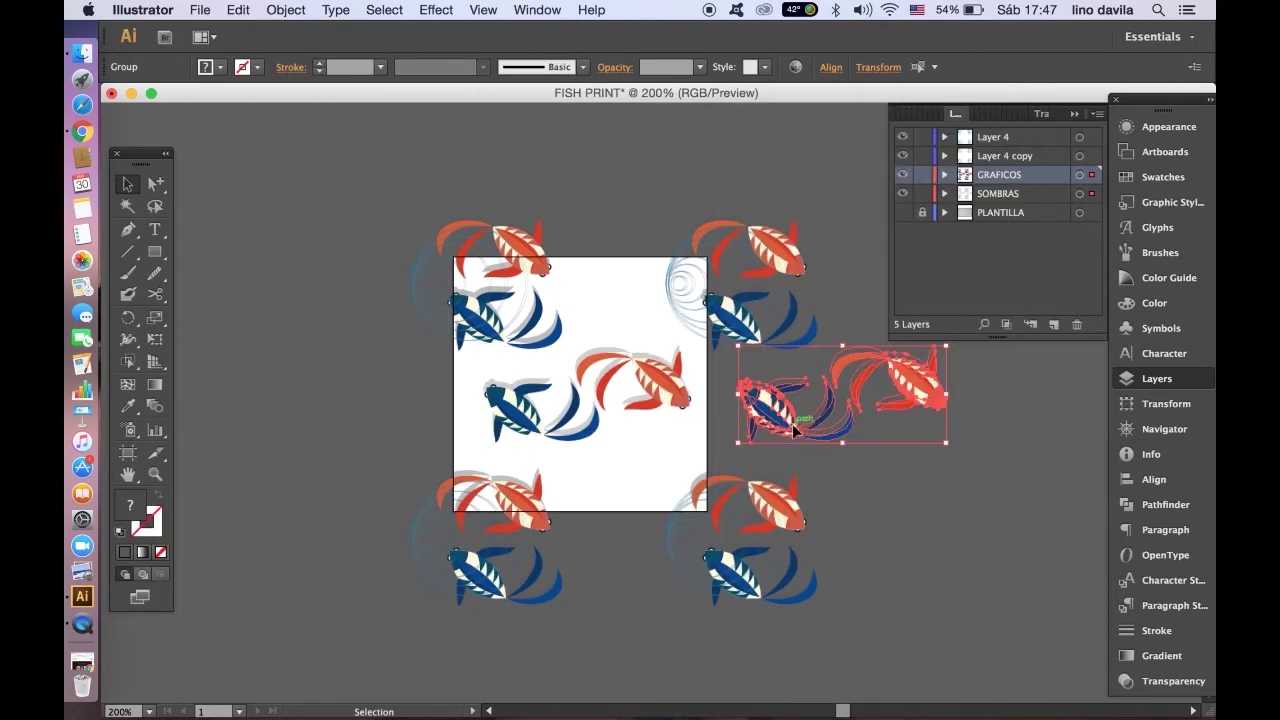
click(864, 474)
drag(964, 466, 964, 466)
click(644, 441)
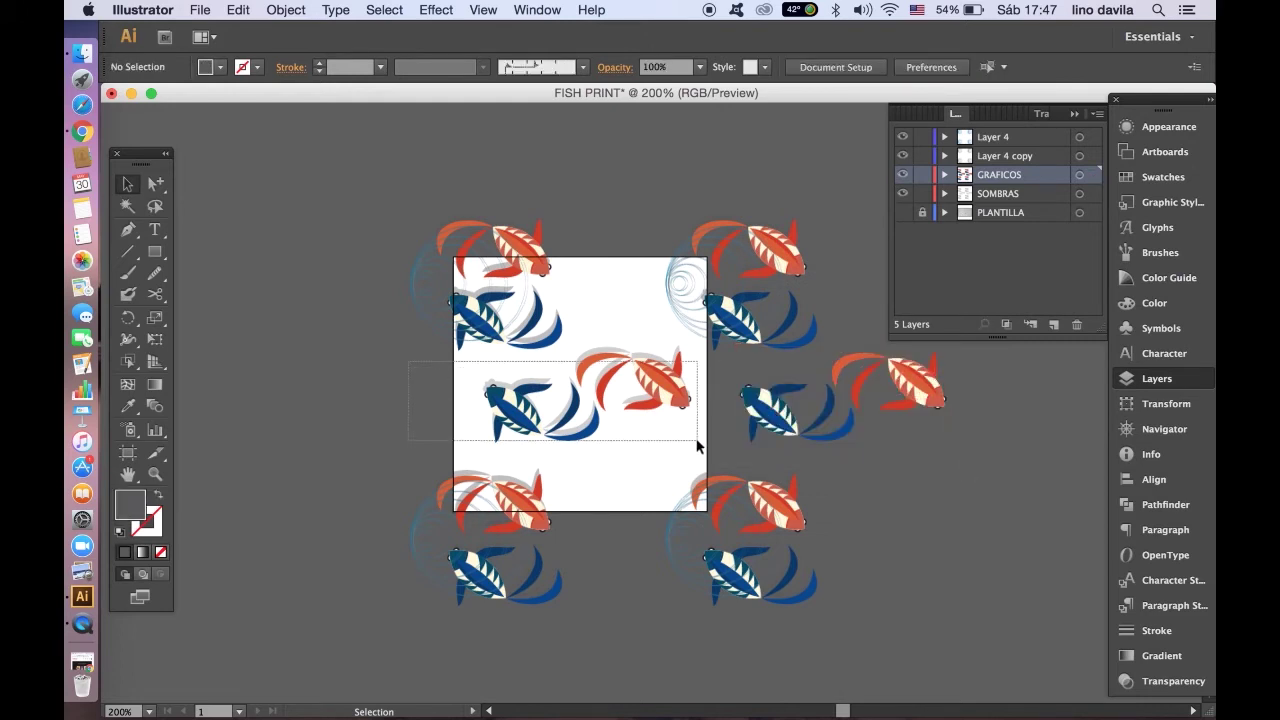
Copy the centre koi pair 5 cm left with a -5 cm horizontal offset
drag(415, 360, 562, 441)
click(275, 10)
mouse_move(306, 31)
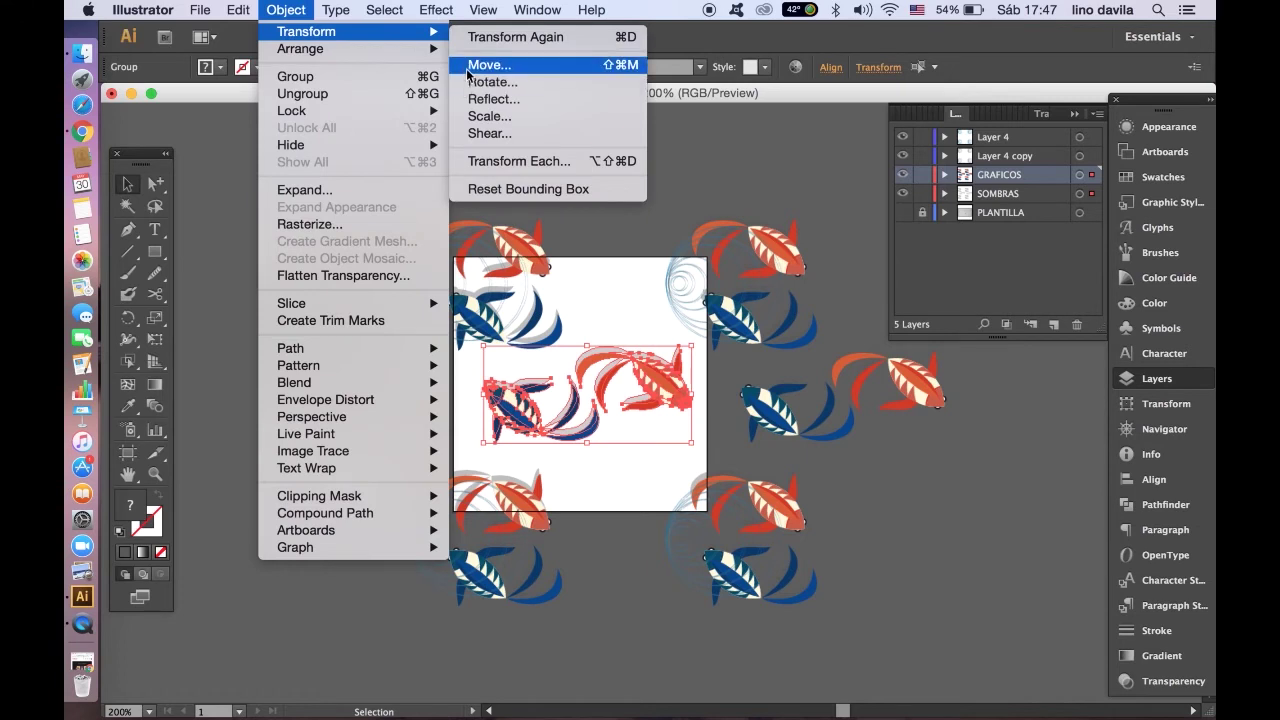
click(490, 137)
click(813, 171)
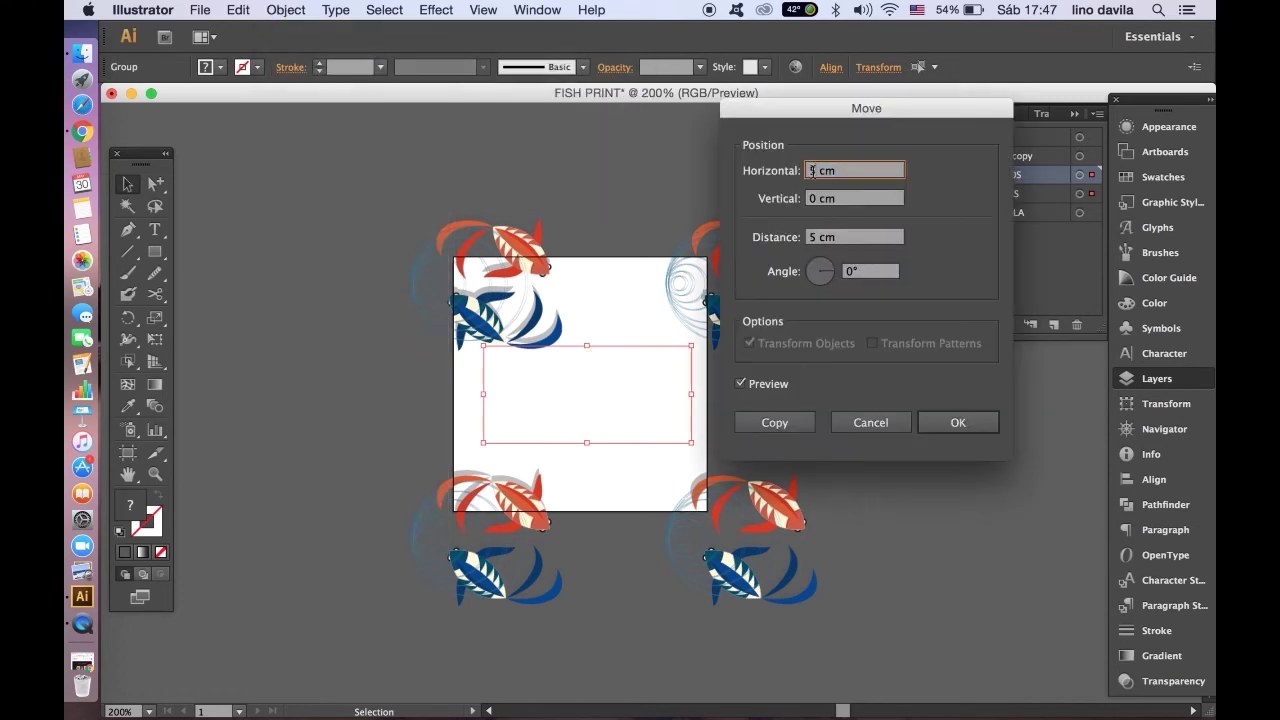
click(774, 422)
click(904, 503)
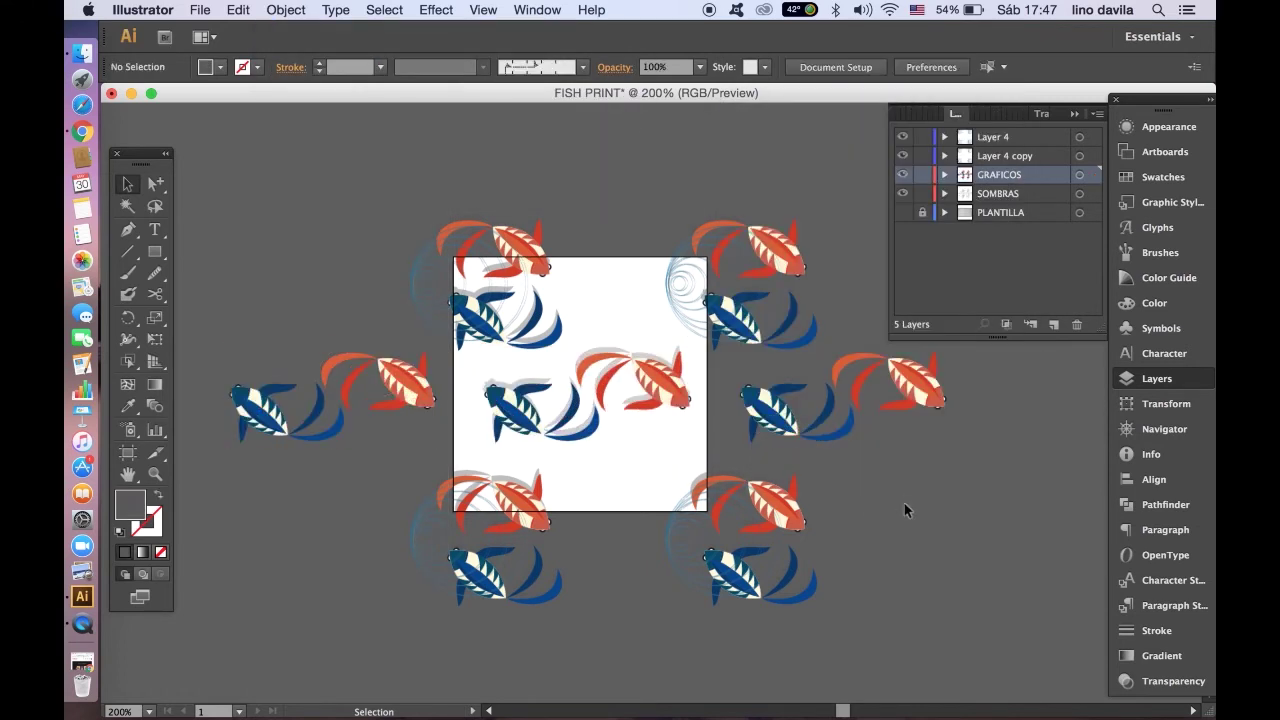
key(ctrl+minus)
key(ctrl+z)
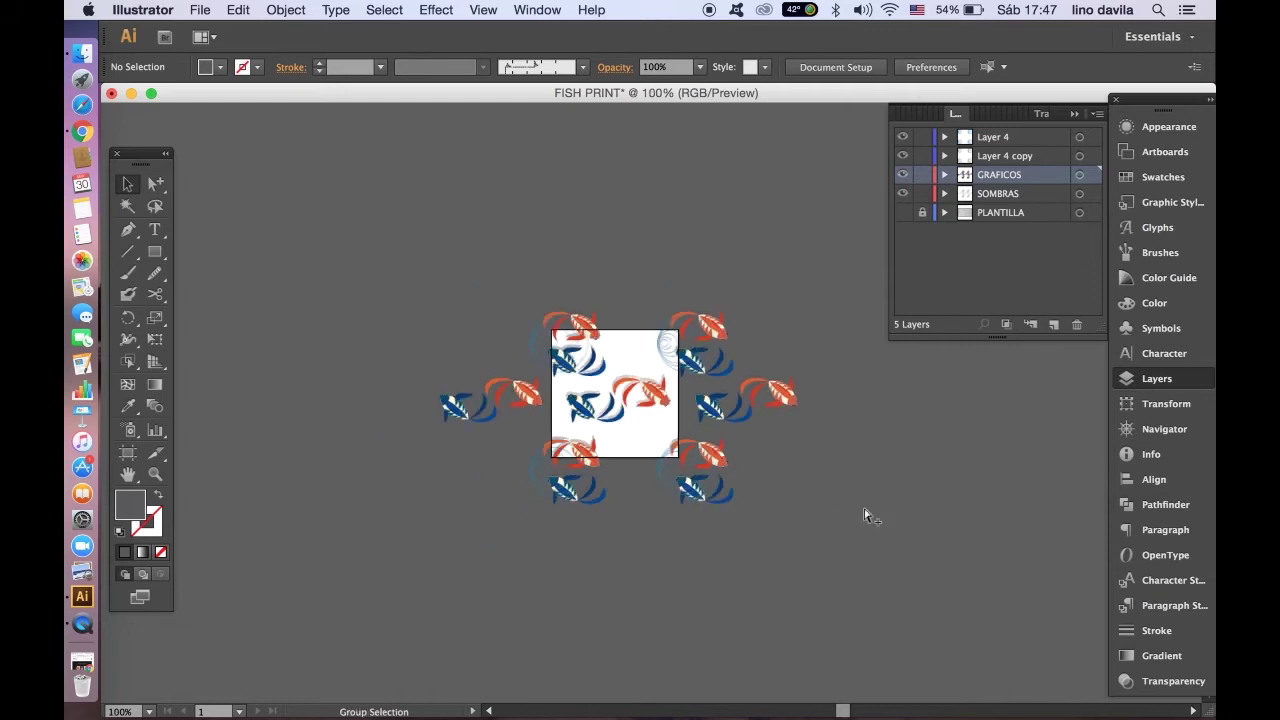
Delete the blue fish left of the artboard and the red fish right of it, undoing slips
key(ctrl+shift+z)
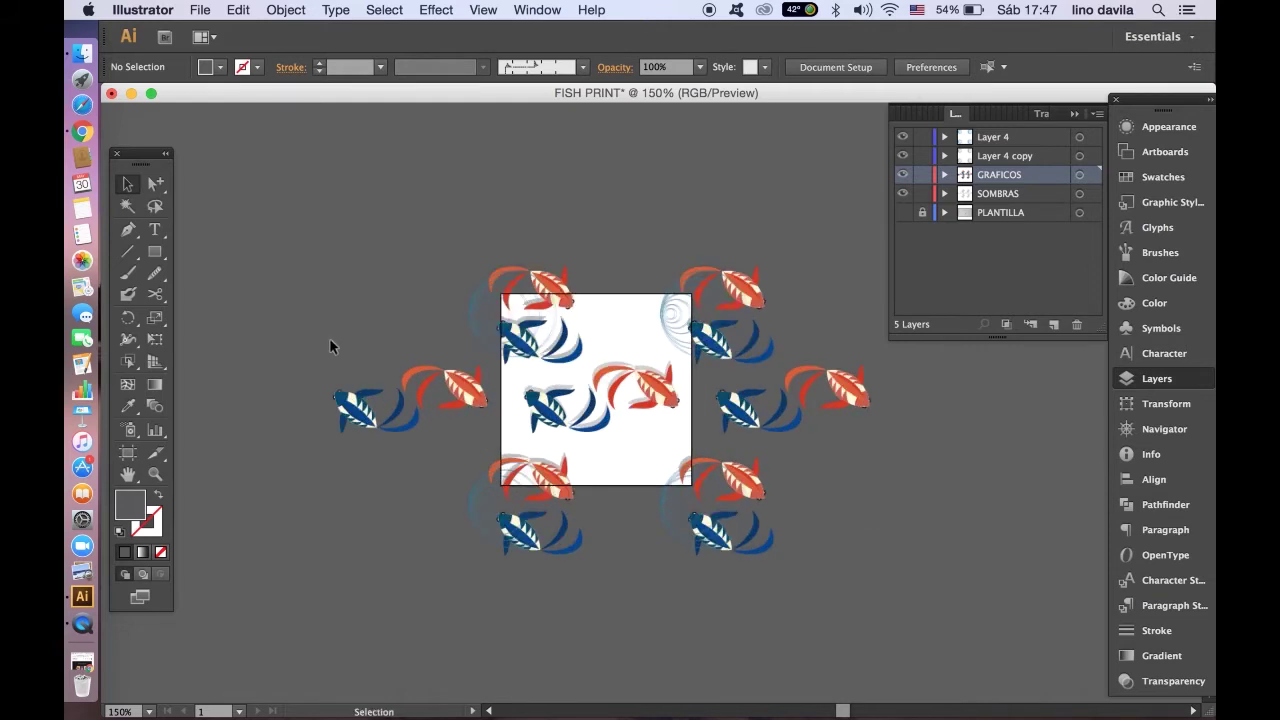
click(347, 419)
key(Delete)
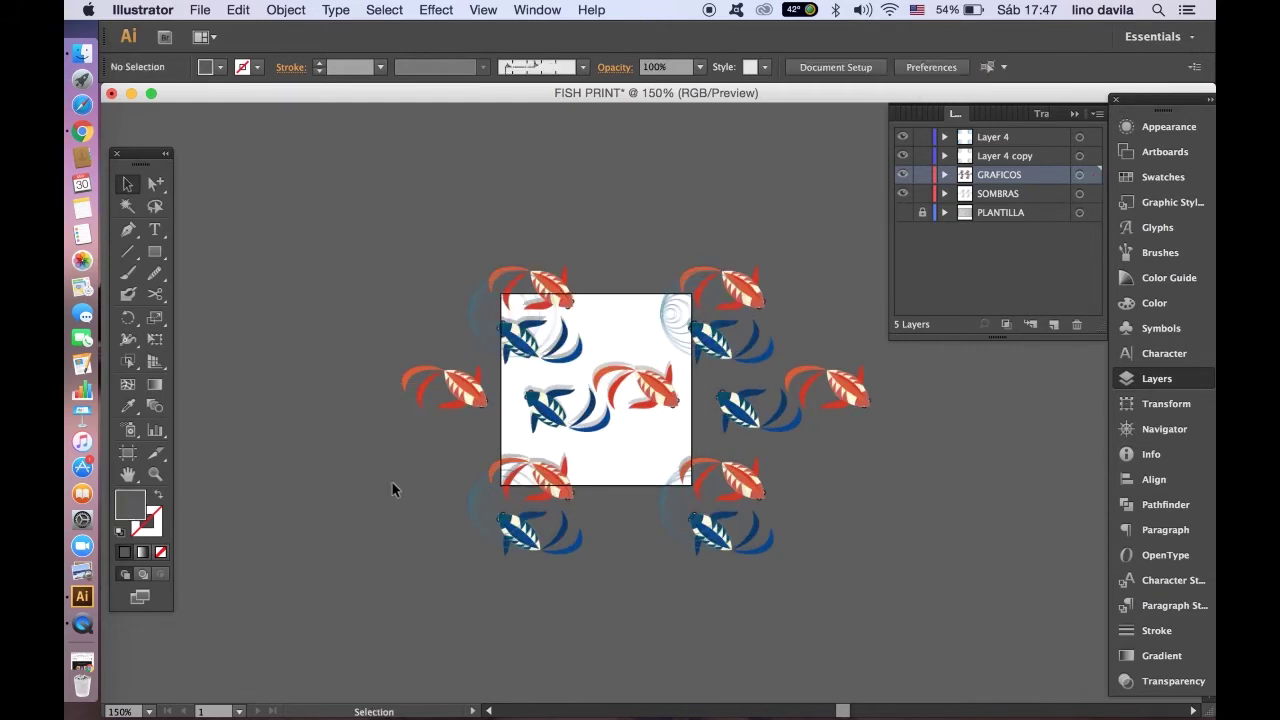
click(848, 382)
key(Delete)
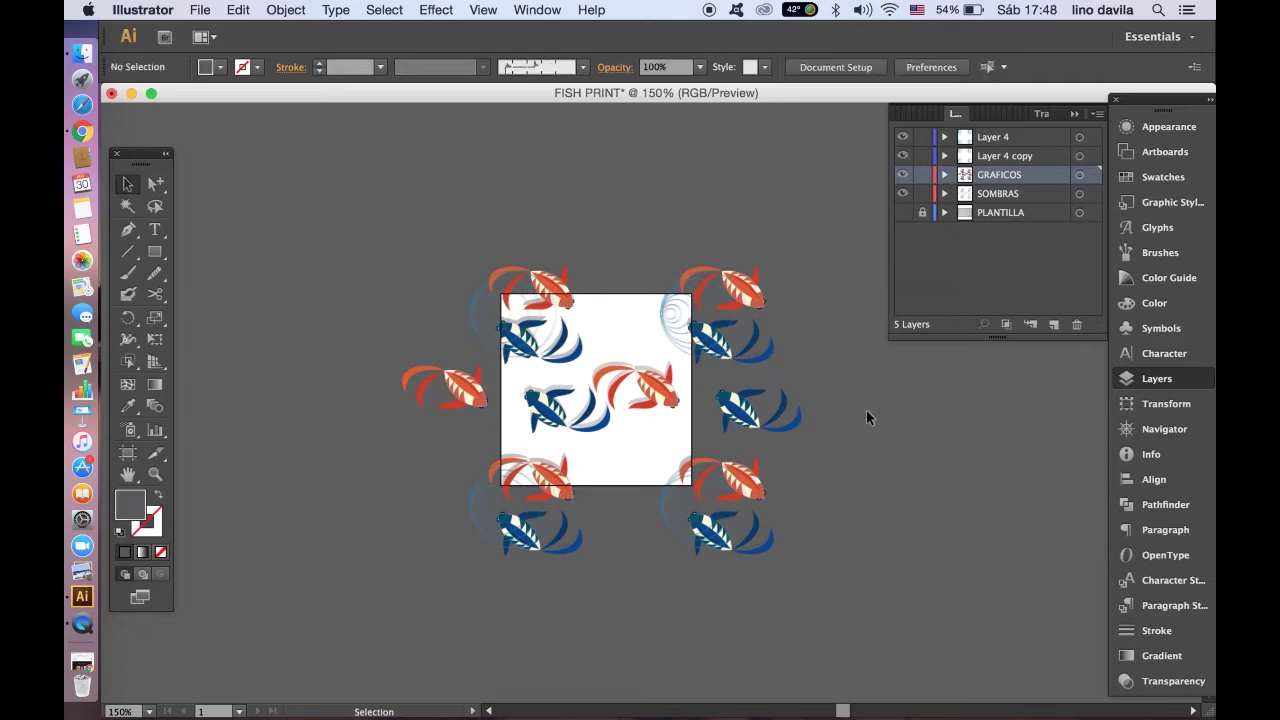
key(ctrl+minus)
key(ctrl+plus)
key(ctrl+plus)
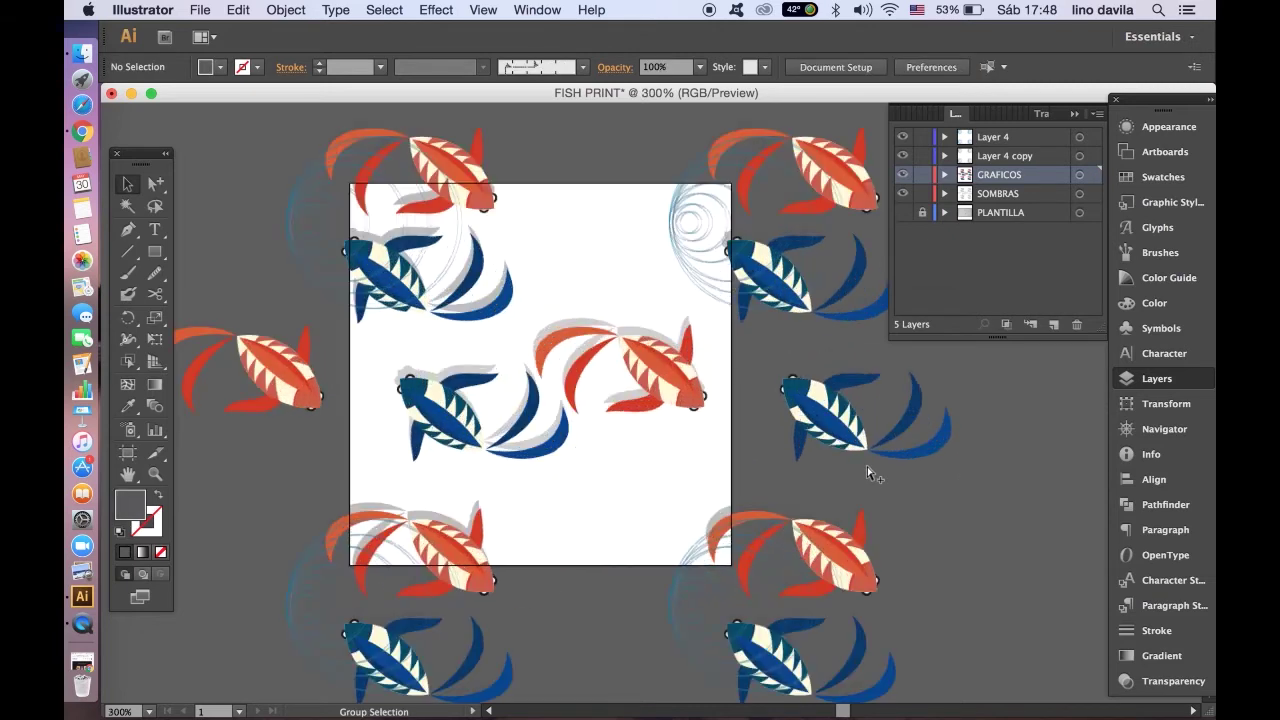
key(ctrl+minus)
key(ctrl+z)
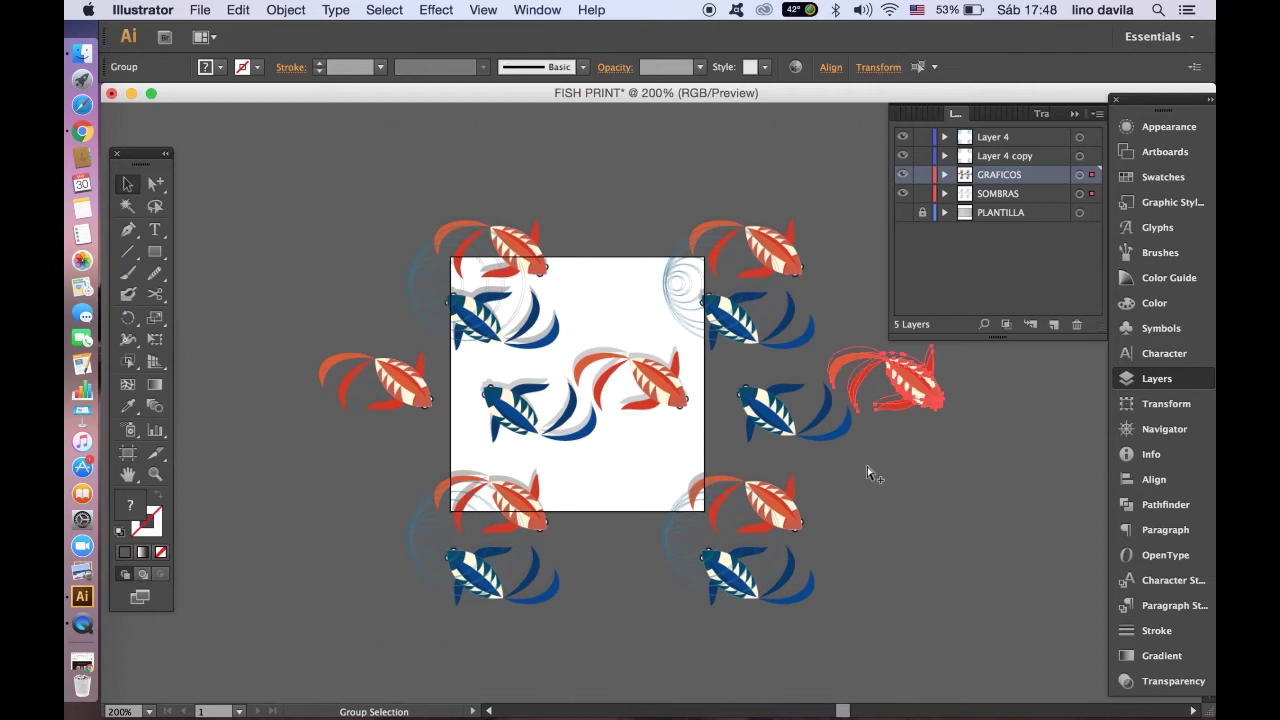
key(ctrl+z)
key(ctrl+z)
key(ctrl+z)
click(797, 441)
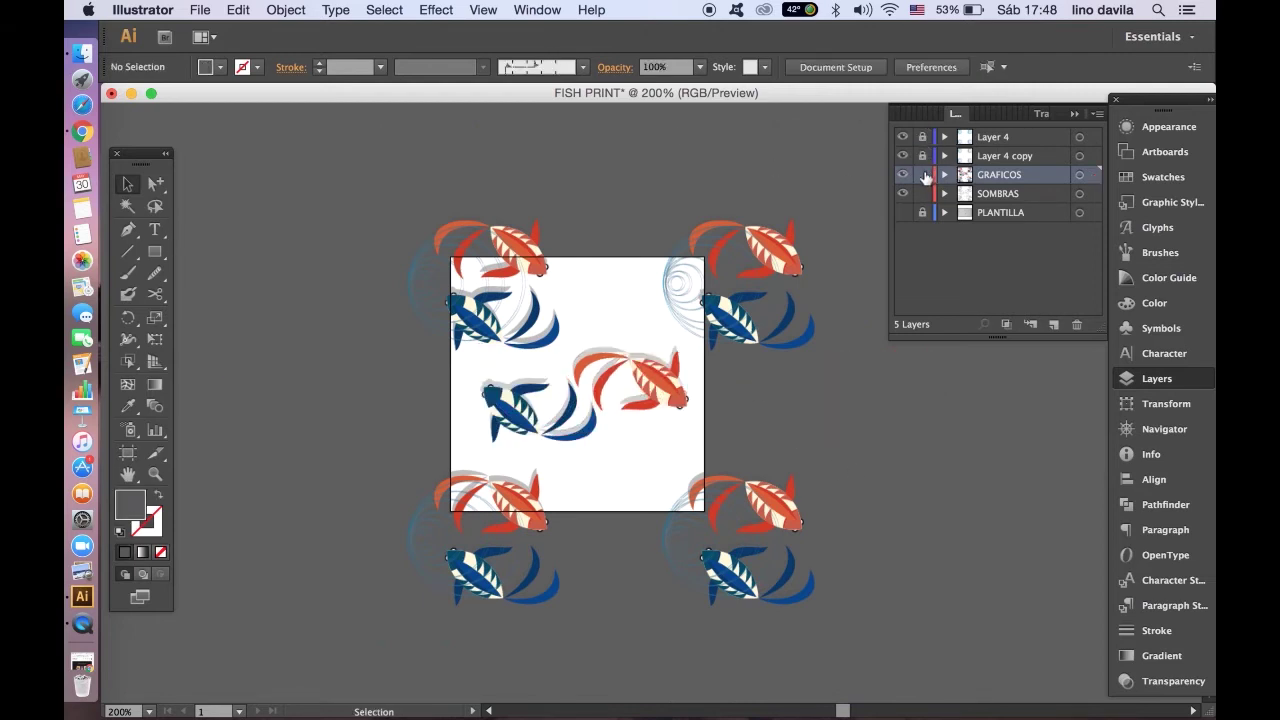
Rename Layer 4 and its copy, the copy becoming 'SS DE ONDAS DE A' for shadow waves
double_click(997, 138)
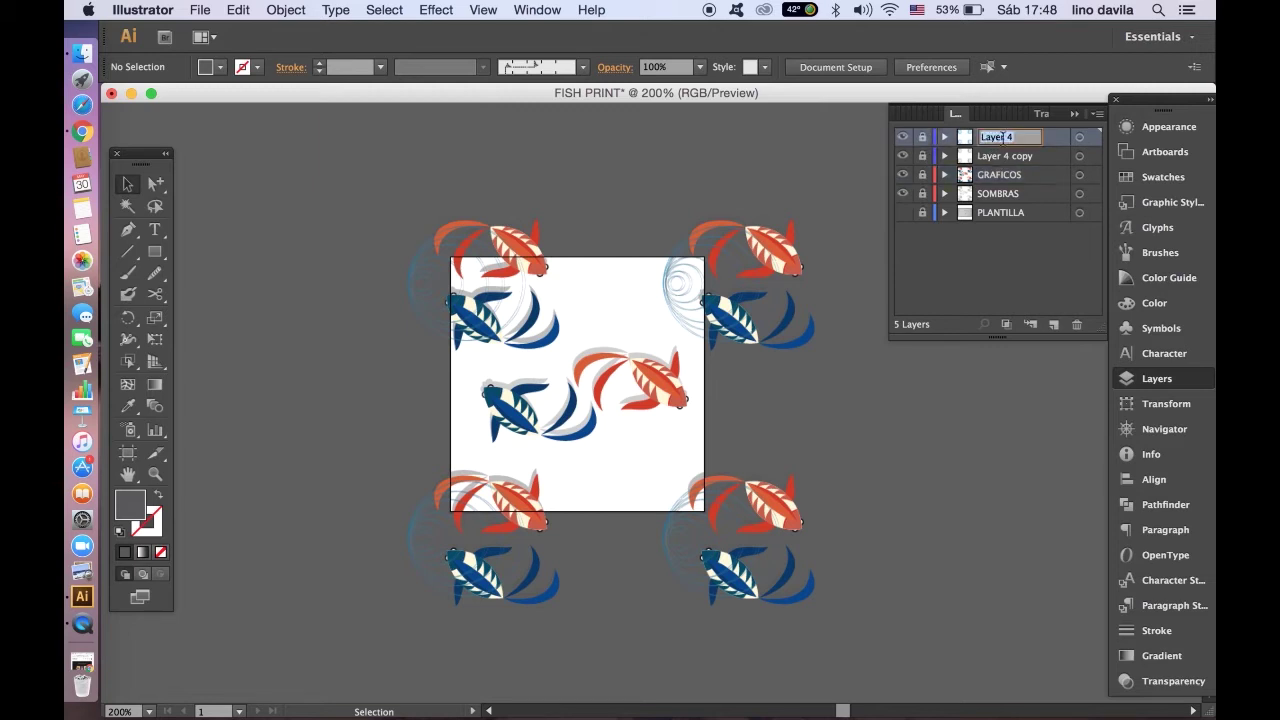
text(q)
key(Return)
double_click(1005, 156)
text(S)
text(S DE ONDAS DE A)
key(Return)
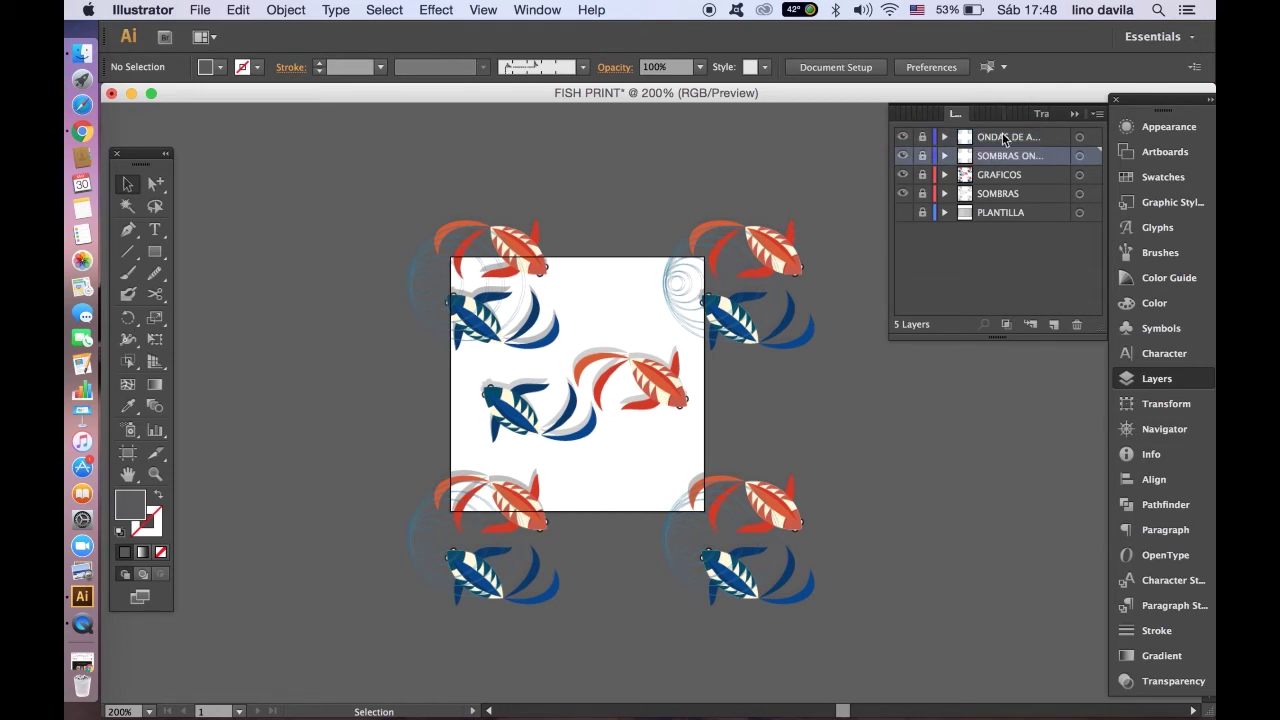
Add and name a new top layer for the second wave rings, then unlock the waves layer
click(1030, 324)
double_click(1000, 137)
text(1)
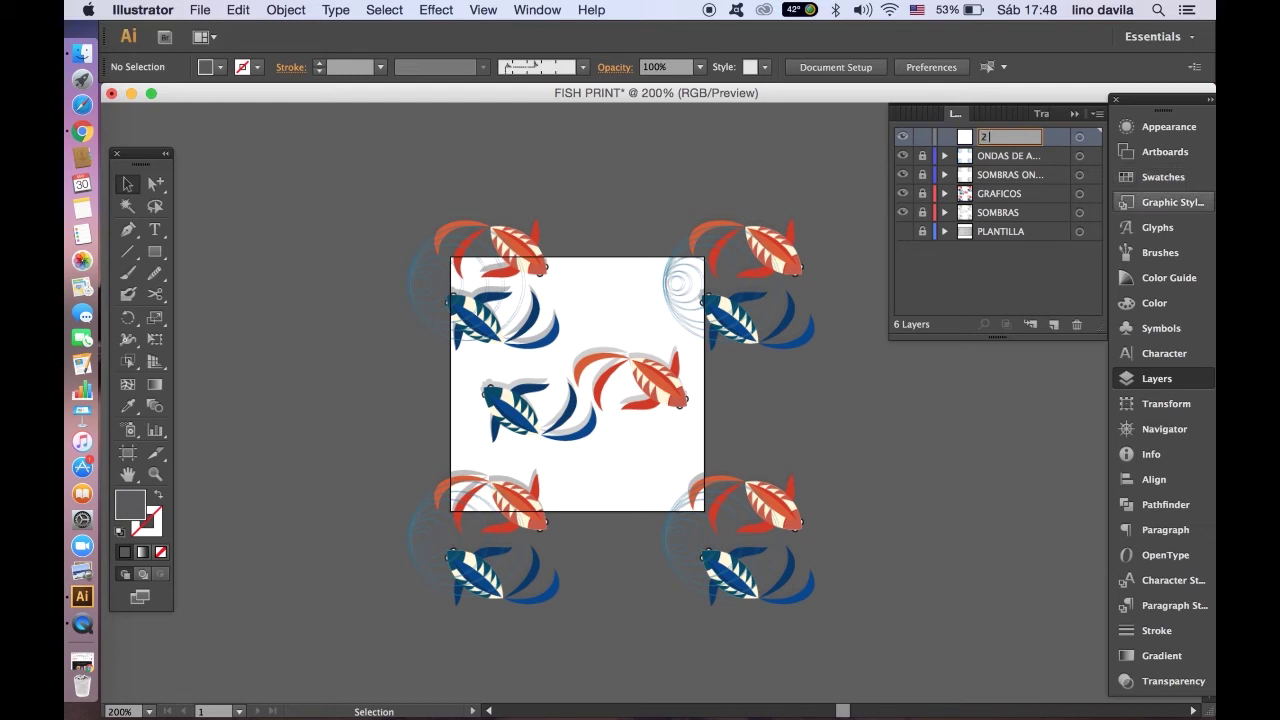
text( DE AGUA)
key(Return)
key(super+plus)
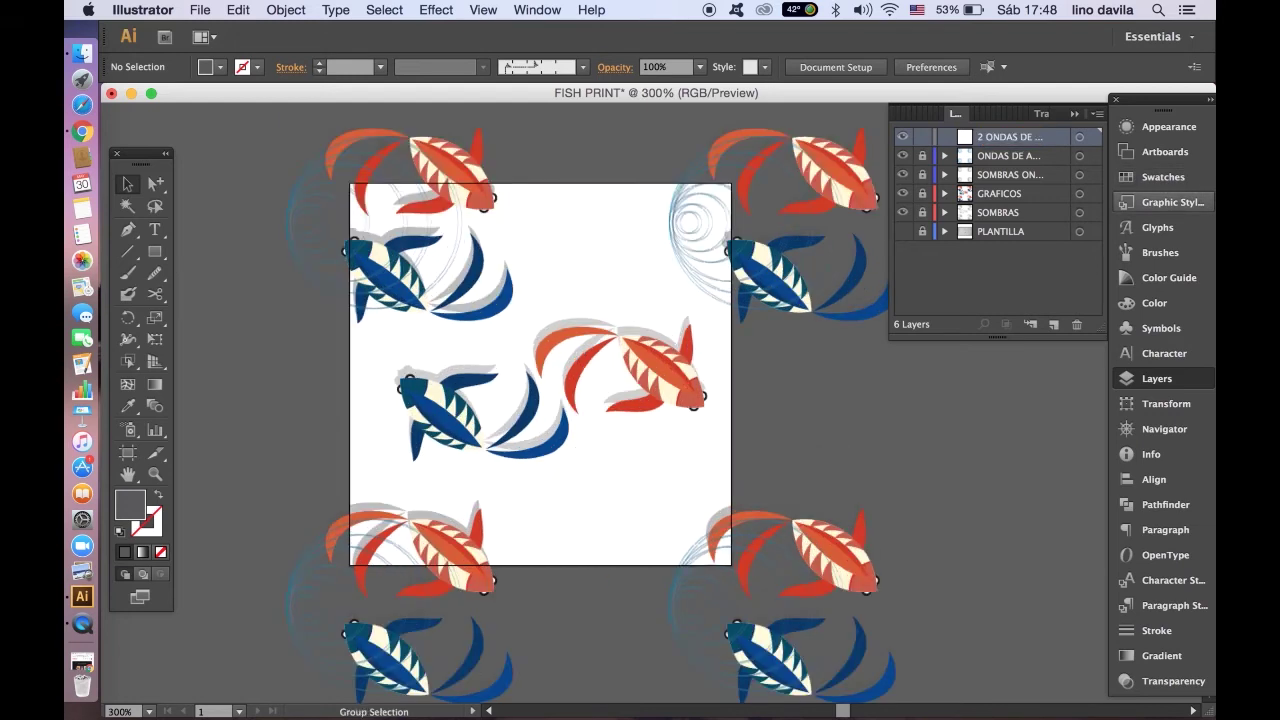
click(922, 156)
Draw a circle in the existing wave-ring style over the central blue fish
click(445, 232)
click(617, 163)
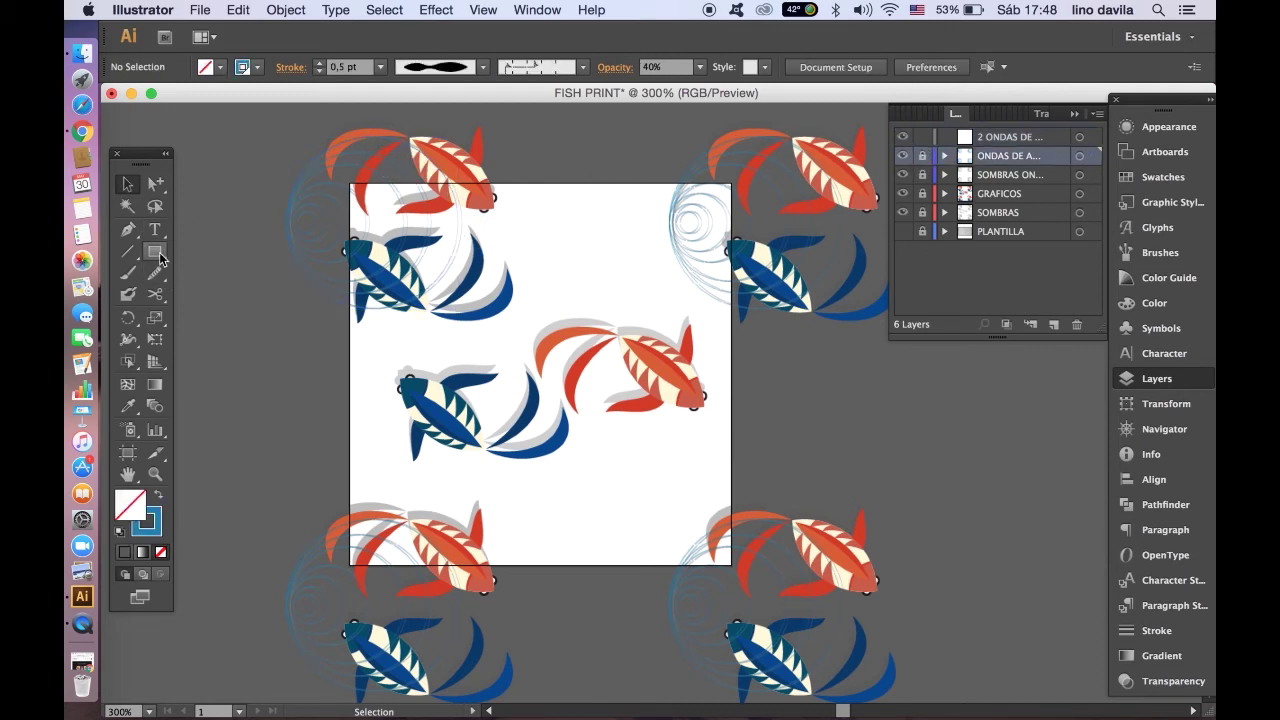
click(154, 252)
click(222, 303)
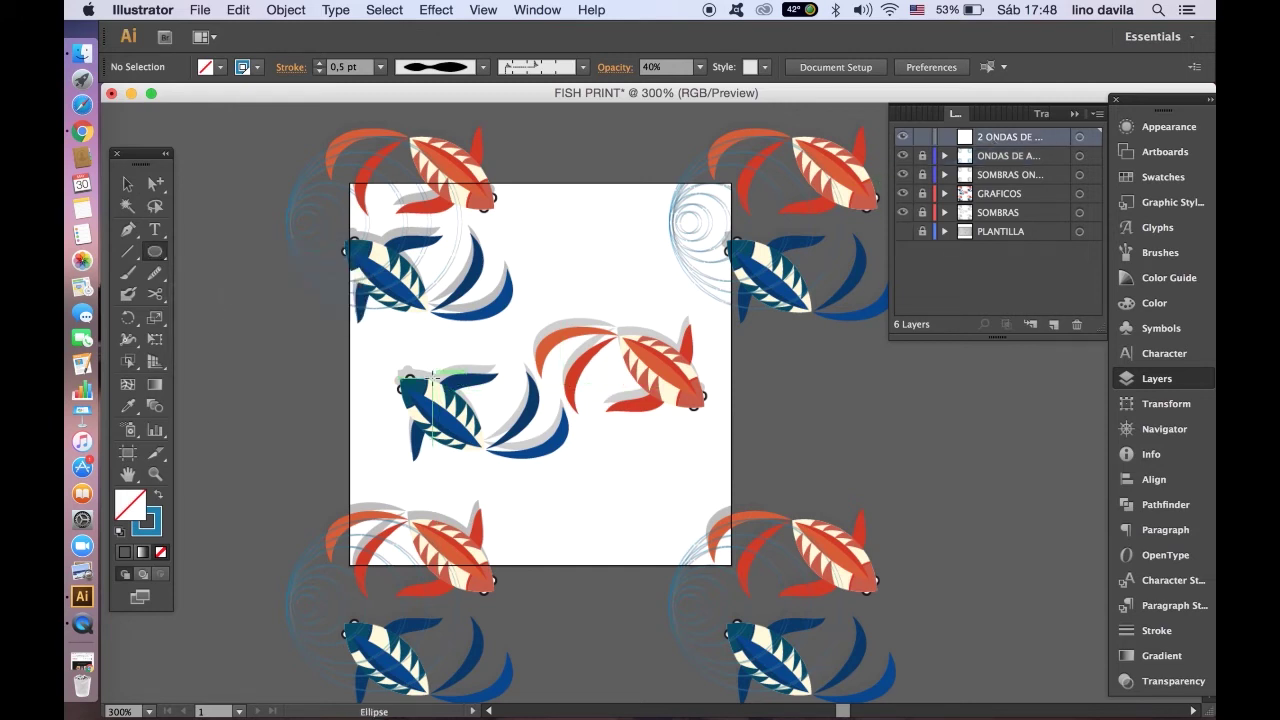
drag(432, 371, 497, 447)
click(120, 186)
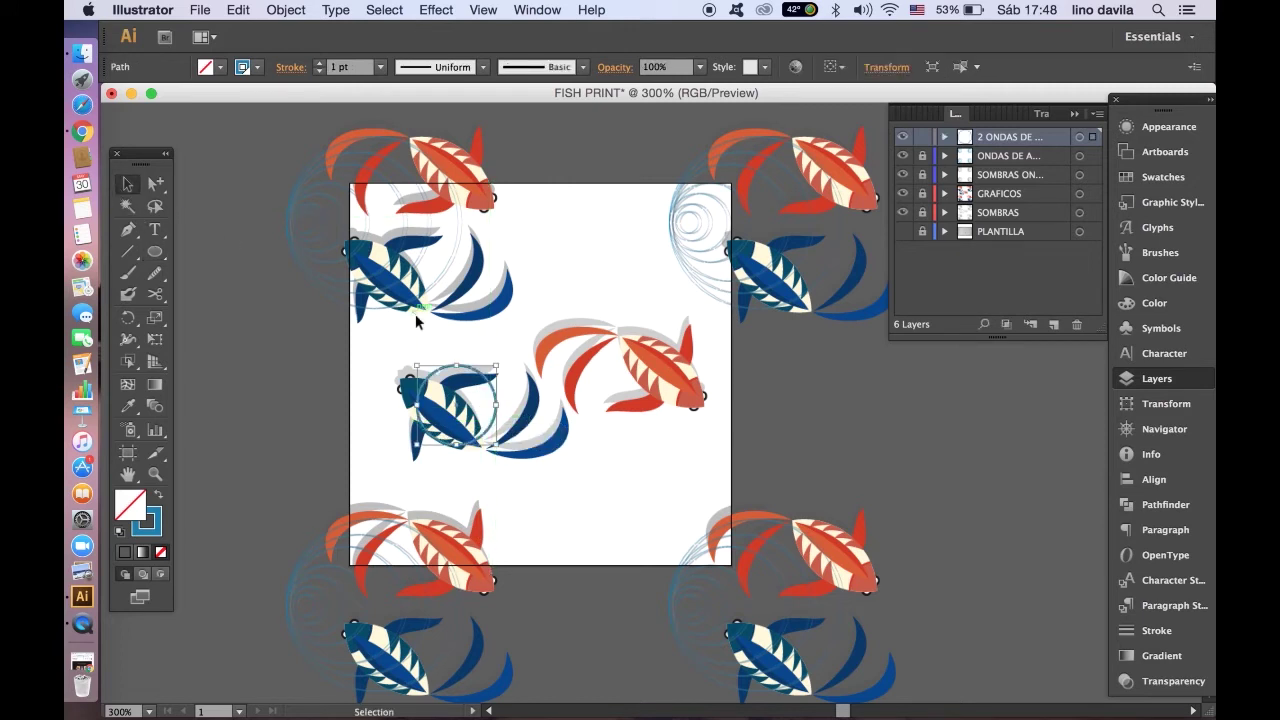
drag(466, 374, 476, 337)
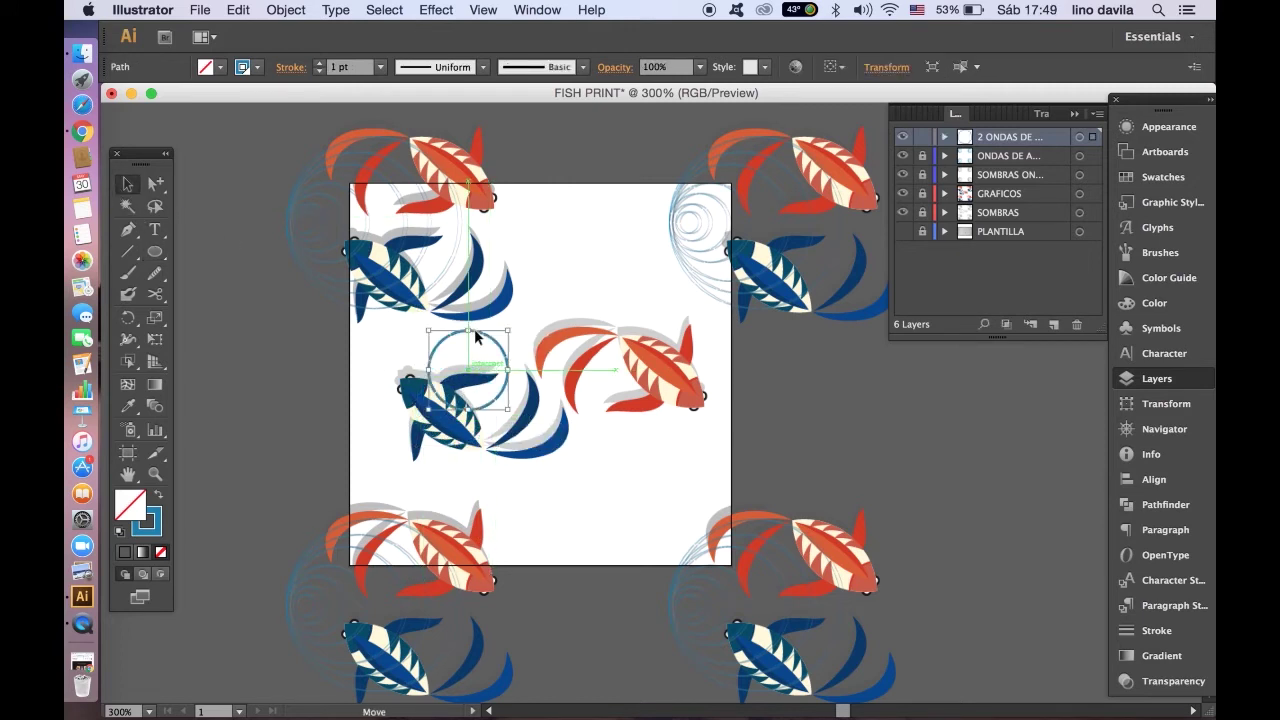
drag(476, 337, 491, 344)
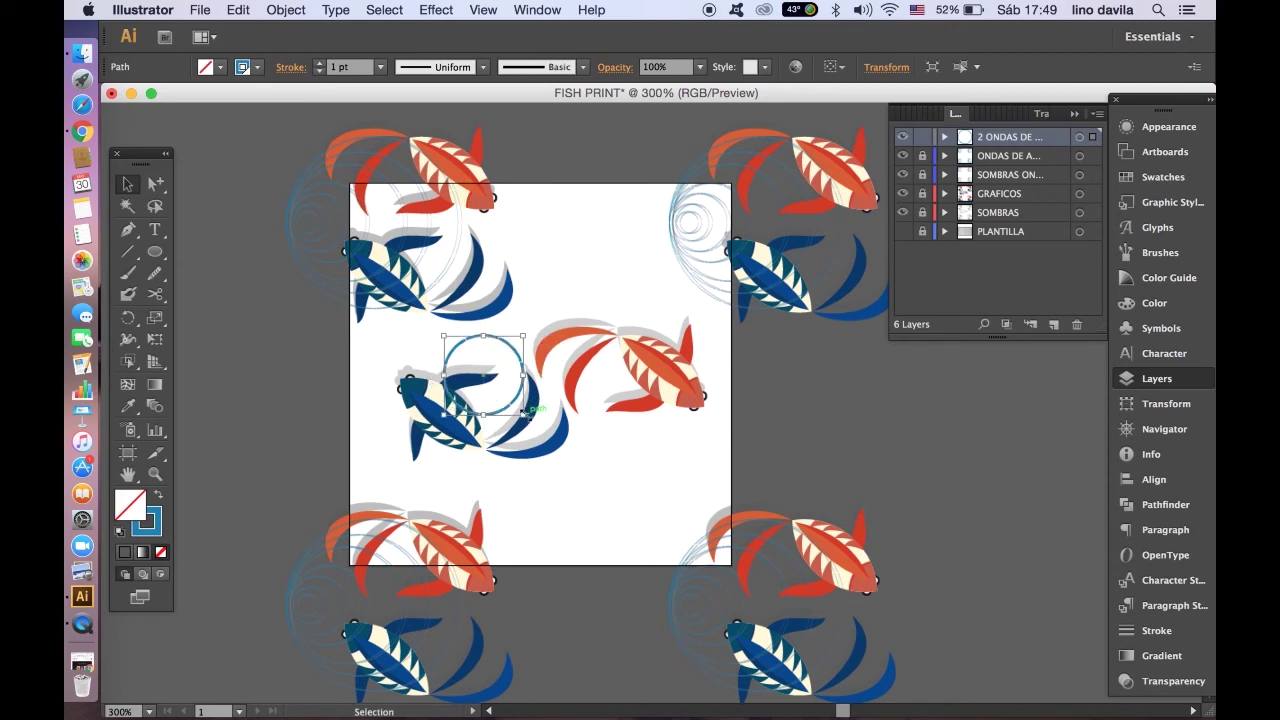
Enlarge the circle around the blue fish and place an offset copy beside it
drag(524, 409, 613, 464)
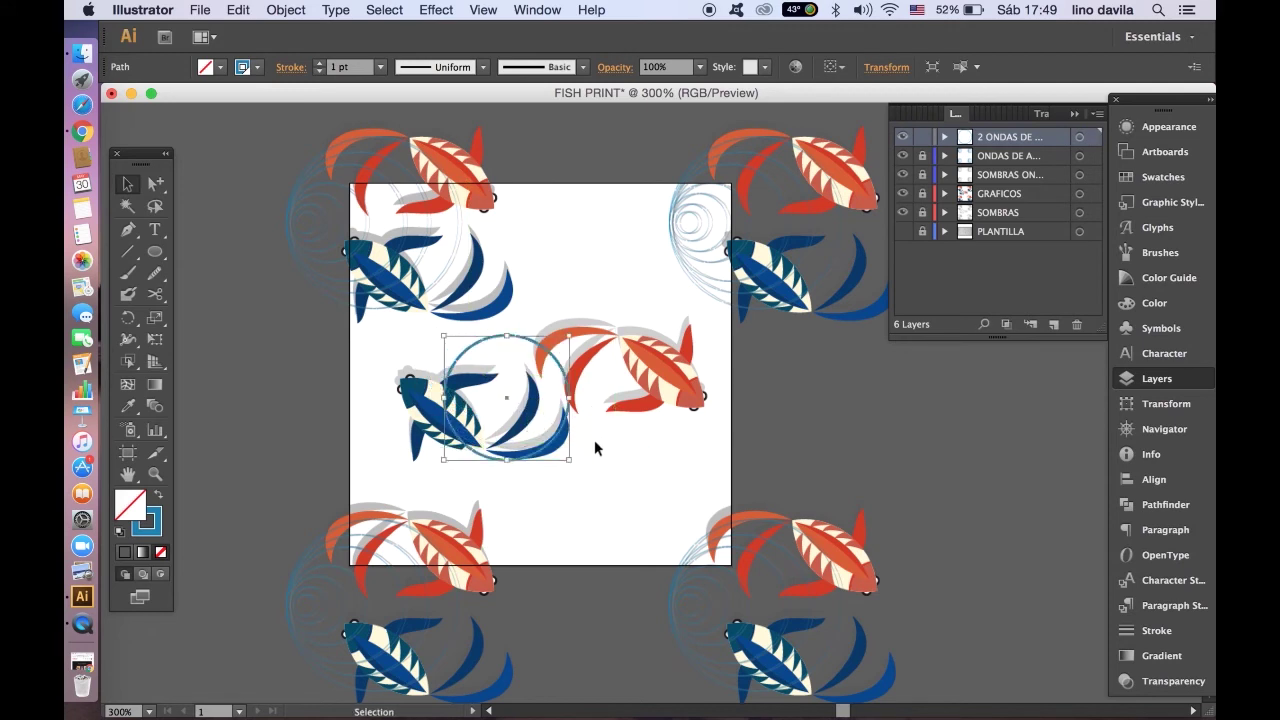
click(594, 441)
drag(565, 372, 530, 360)
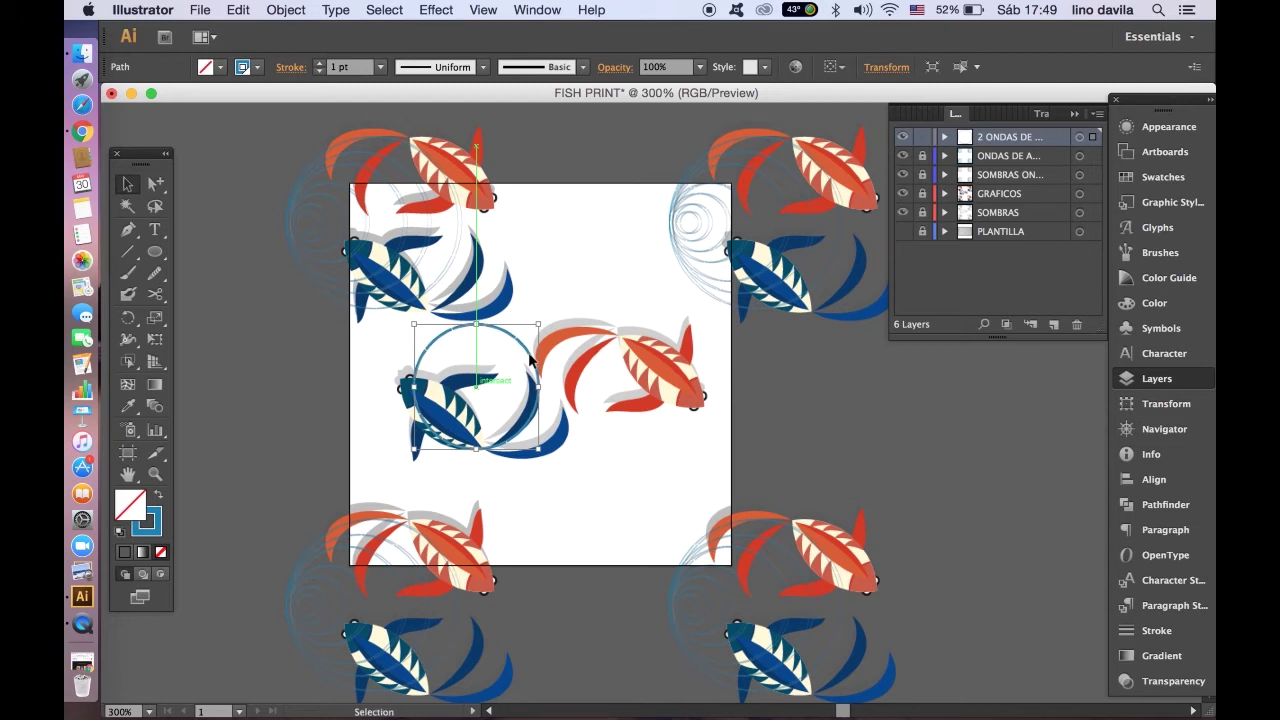
drag(530, 360, 580, 392)
click(616, 475)
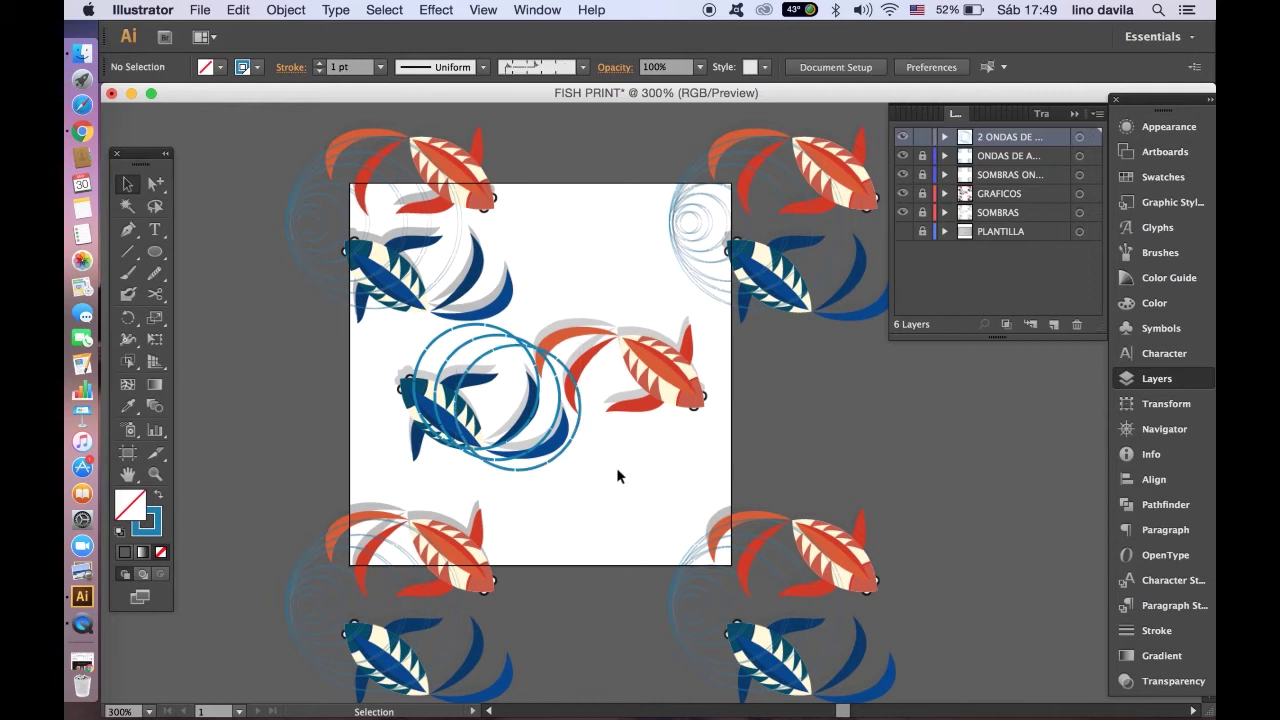
Cut the ring into arcs with the Scissors tool at its left and lower edges
click(155, 294)
click(424, 362)
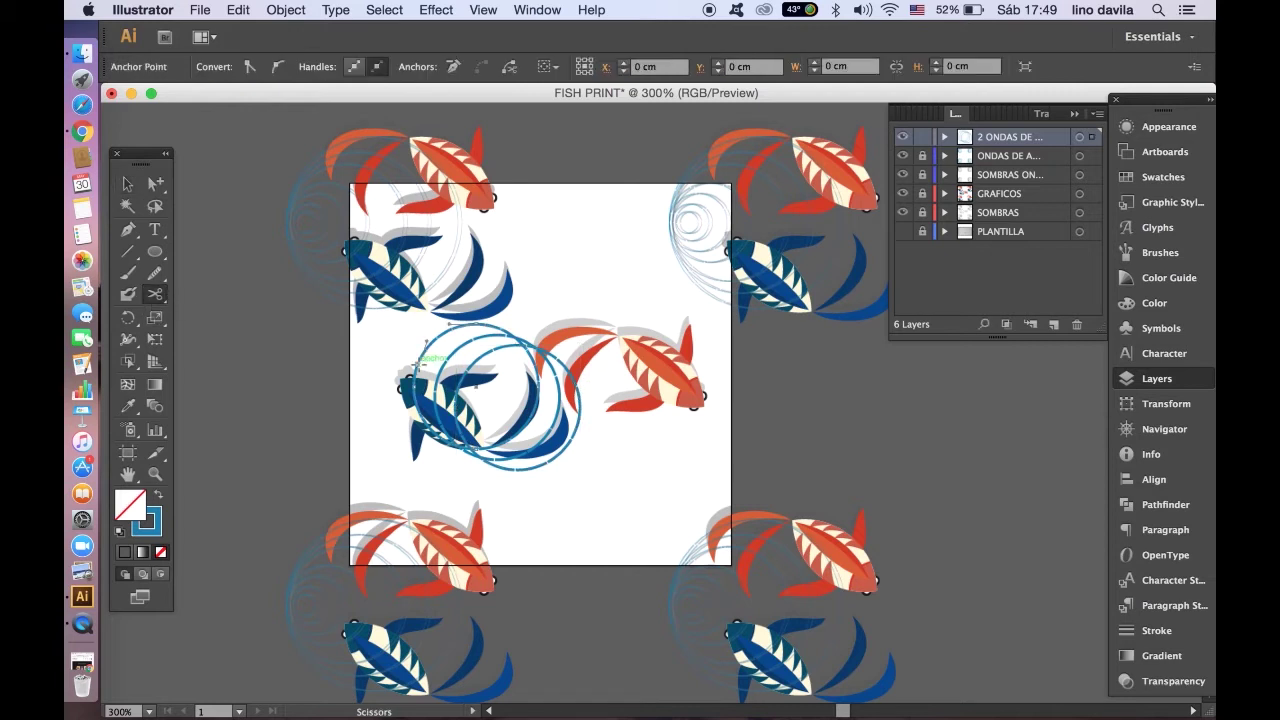
click(510, 333)
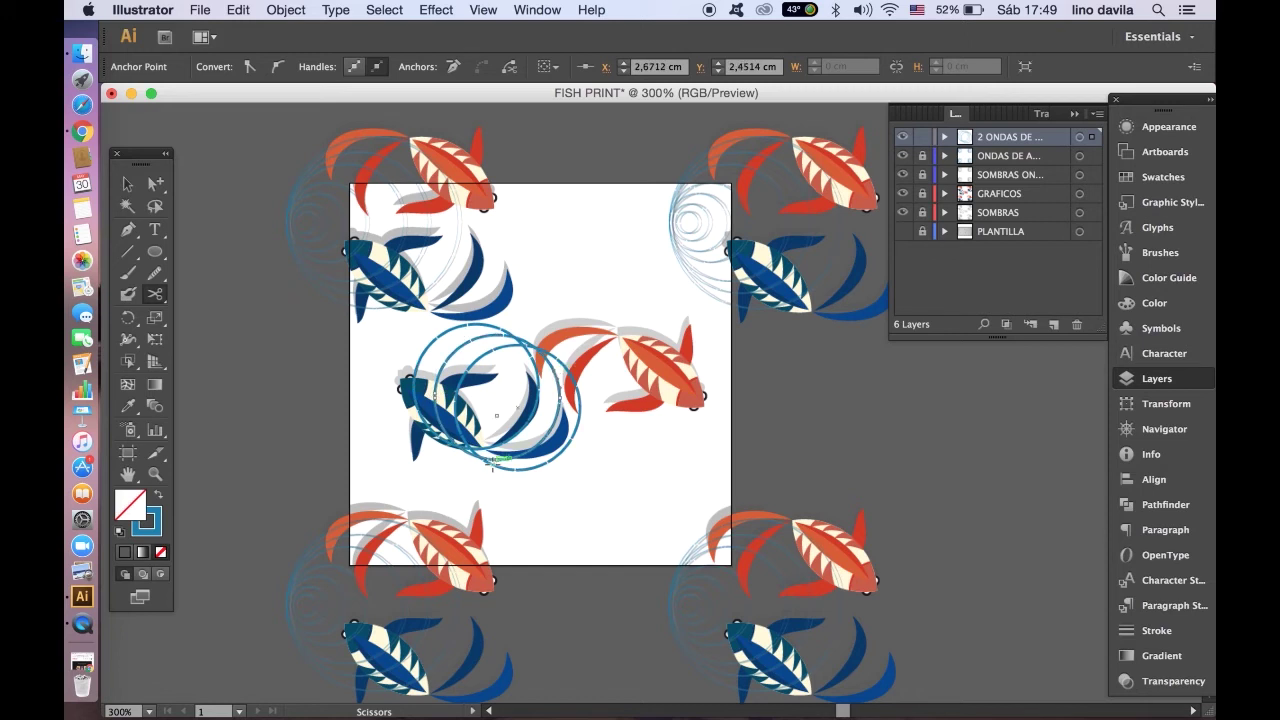
key(v)
click(420, 416)
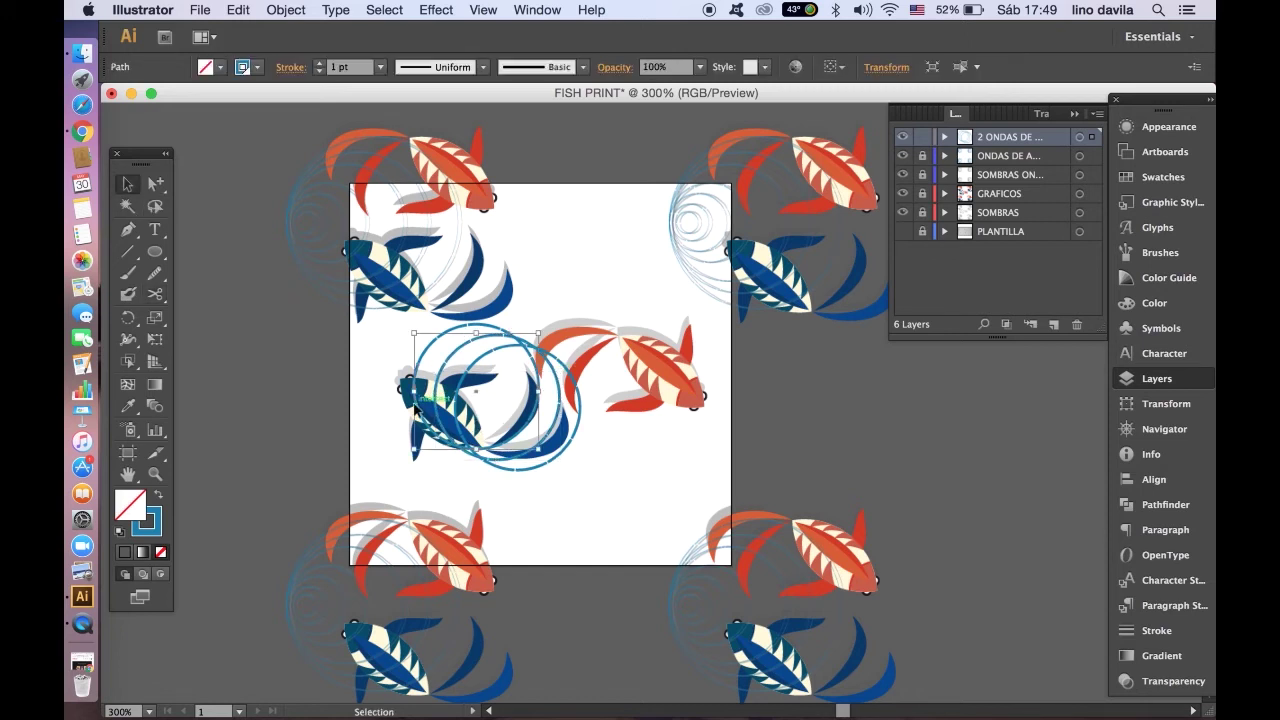
click(440, 405)
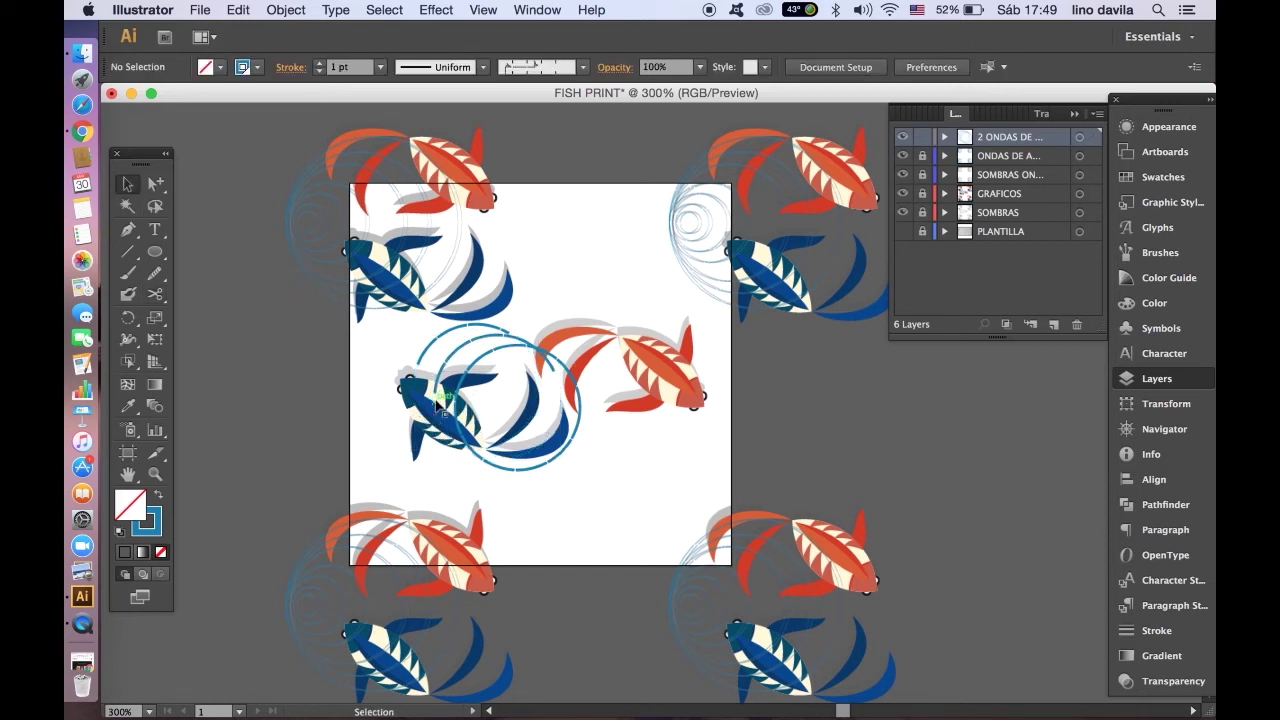
Move the inner circle to the tile's lower right and align the top arcs
mouse_move(487, 358)
mouse_down()
mouse_move(684, 431)
mouse_move(440, 362)
mouse_move(420, 341)
mouse_up()
shift+click(445, 362)
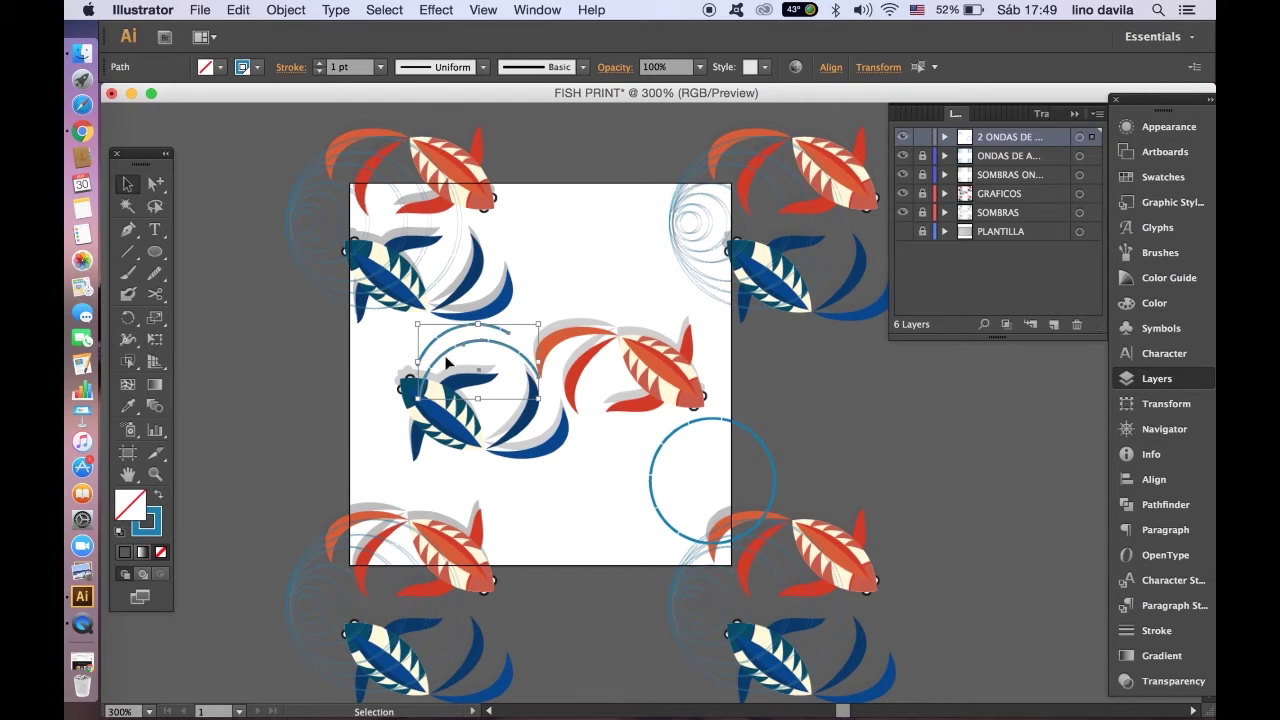
click(829, 67)
click(675, 114)
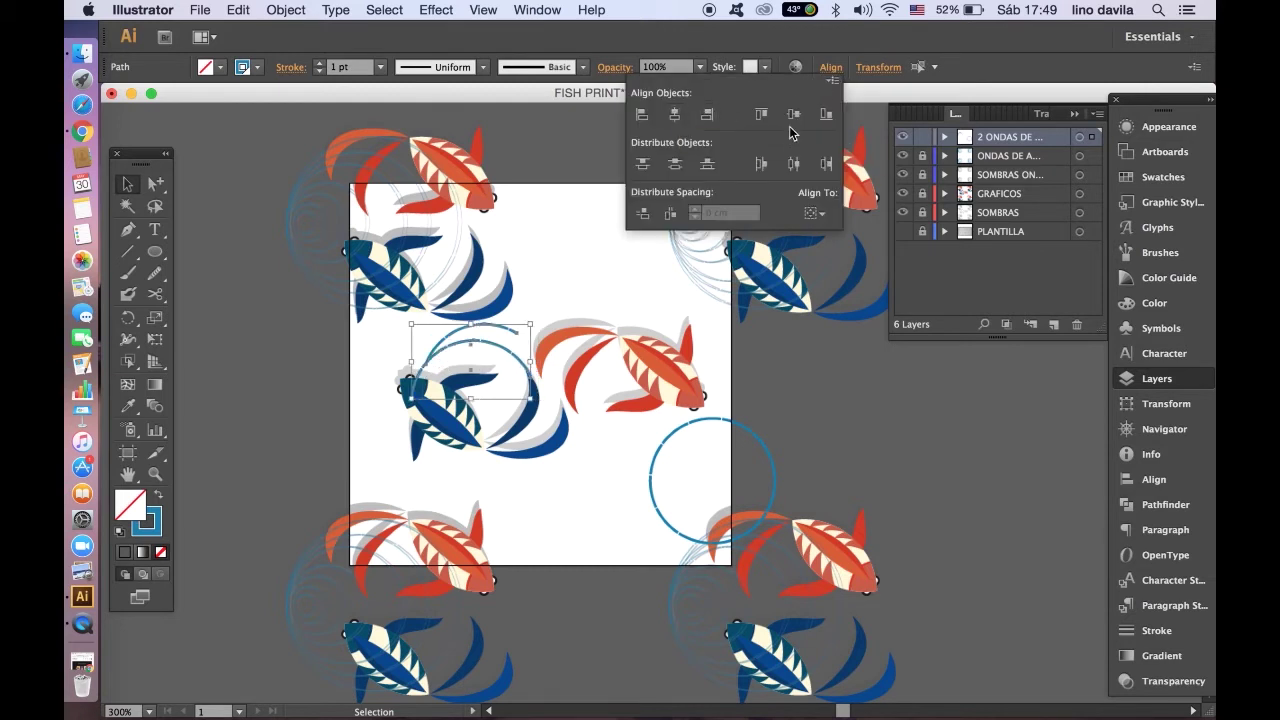
Align the arcs again and delete the stray lower-right circle
click(650, 116)
click(790, 315)
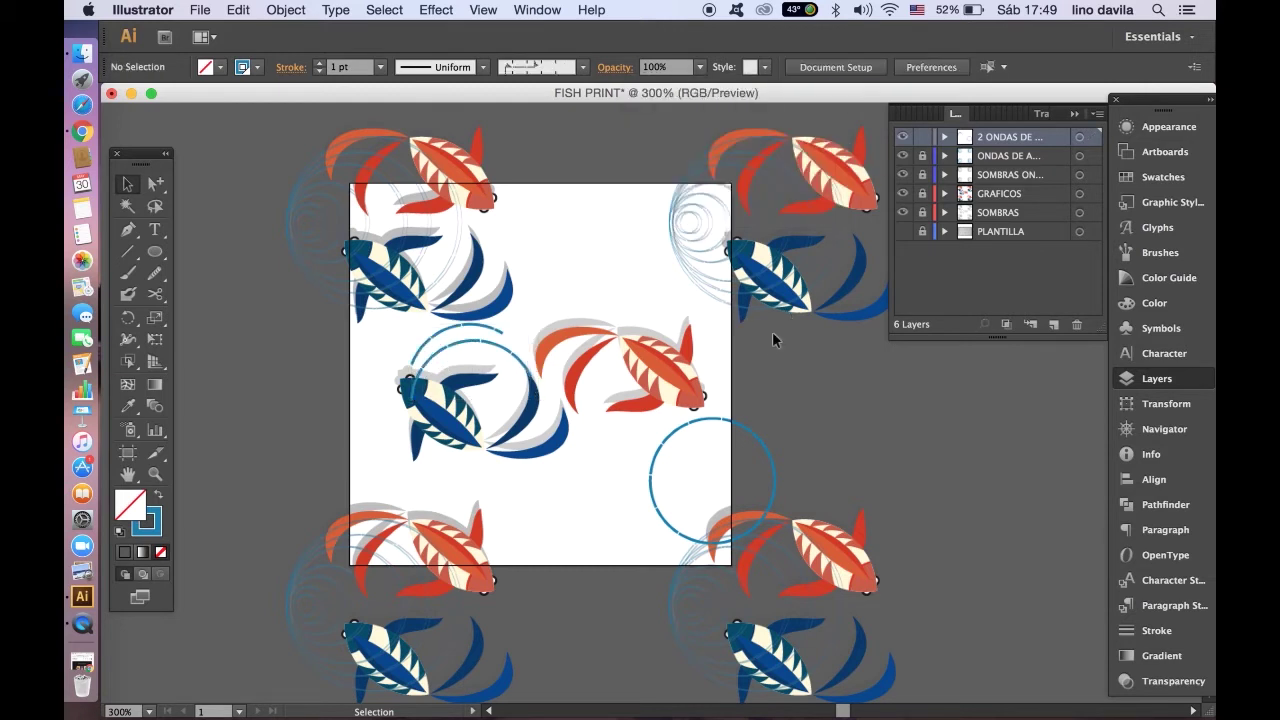
mouse_move(746, 431)
mouse_down()
mouse_move(510, 388)
mouse_move(590, 463)
mouse_up()
key(Delete)
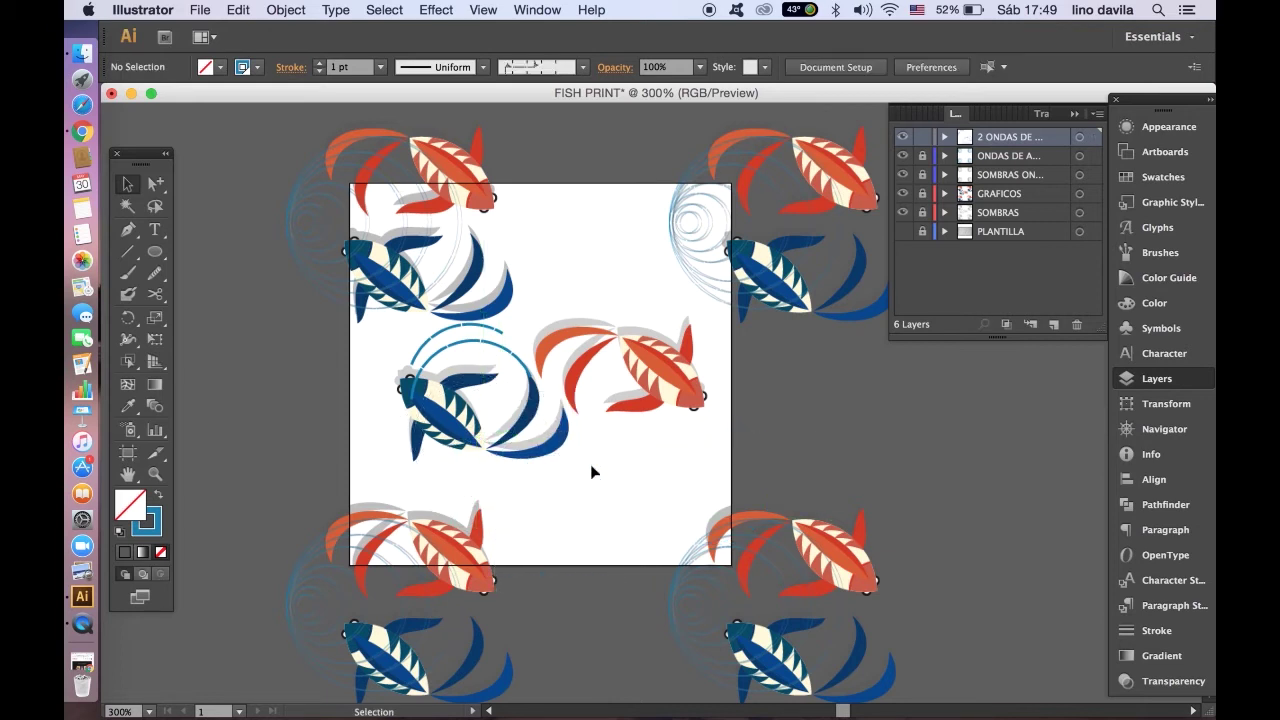
Try 0.5 pt and 0.25 pt stroke weights on the arc above the blue fish
click(418, 357)
click(380, 67)
click(393, 106)
click(531, 178)
click(428, 340)
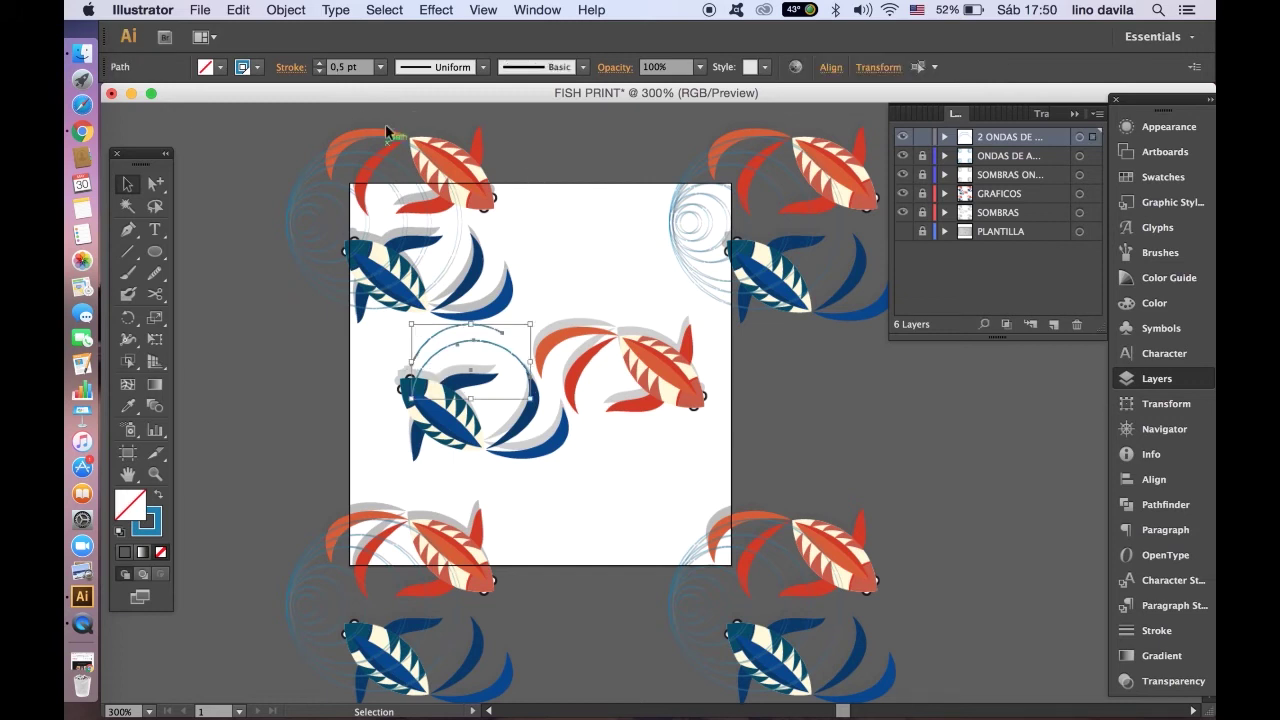
click(380, 67)
click(616, 232)
Set the arc's opacity to 30%, restore its 0.5 pt stroke, and copy the arcs below the orange fish
click(414, 358)
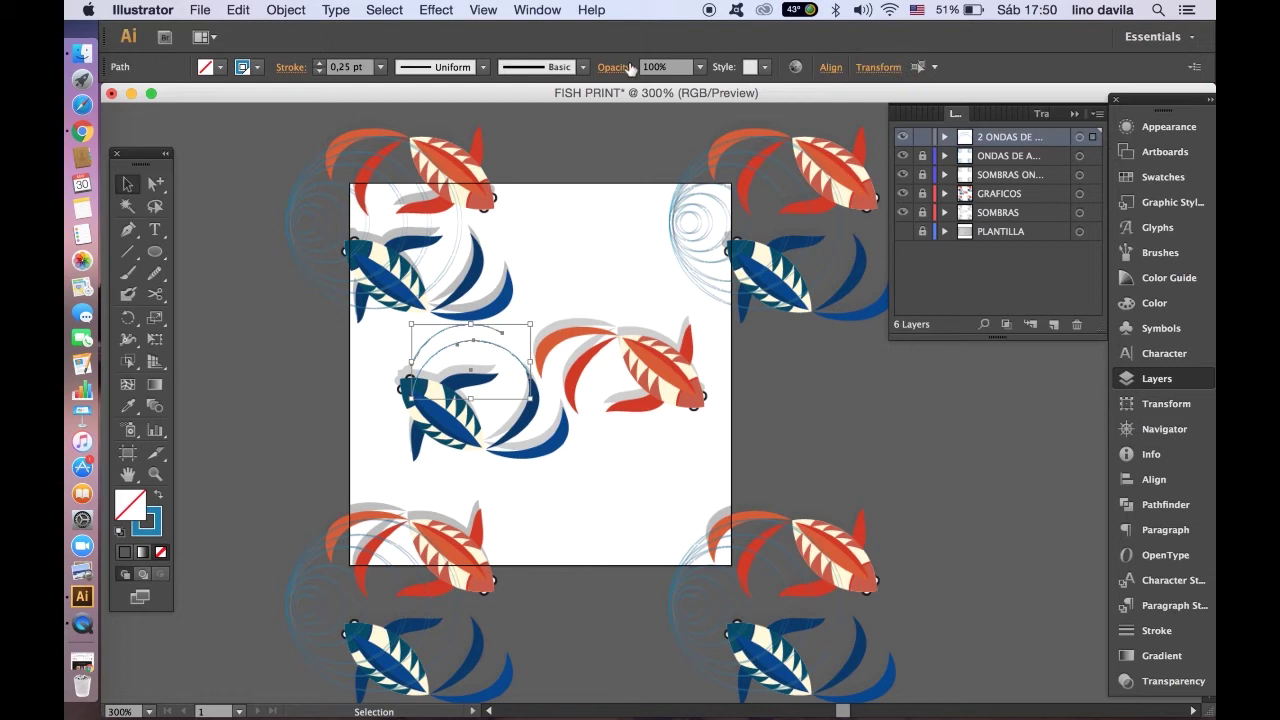
click(679, 70)
text(30)
key(Return)
click(634, 443)
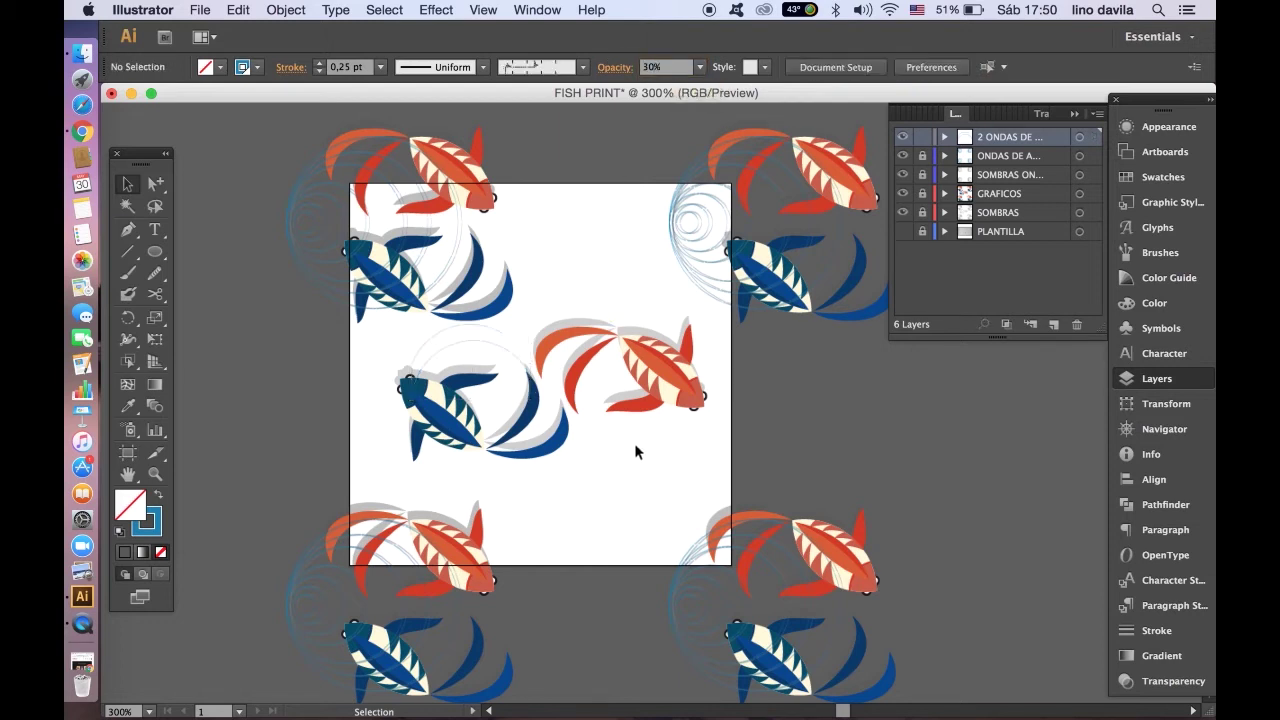
click(413, 356)
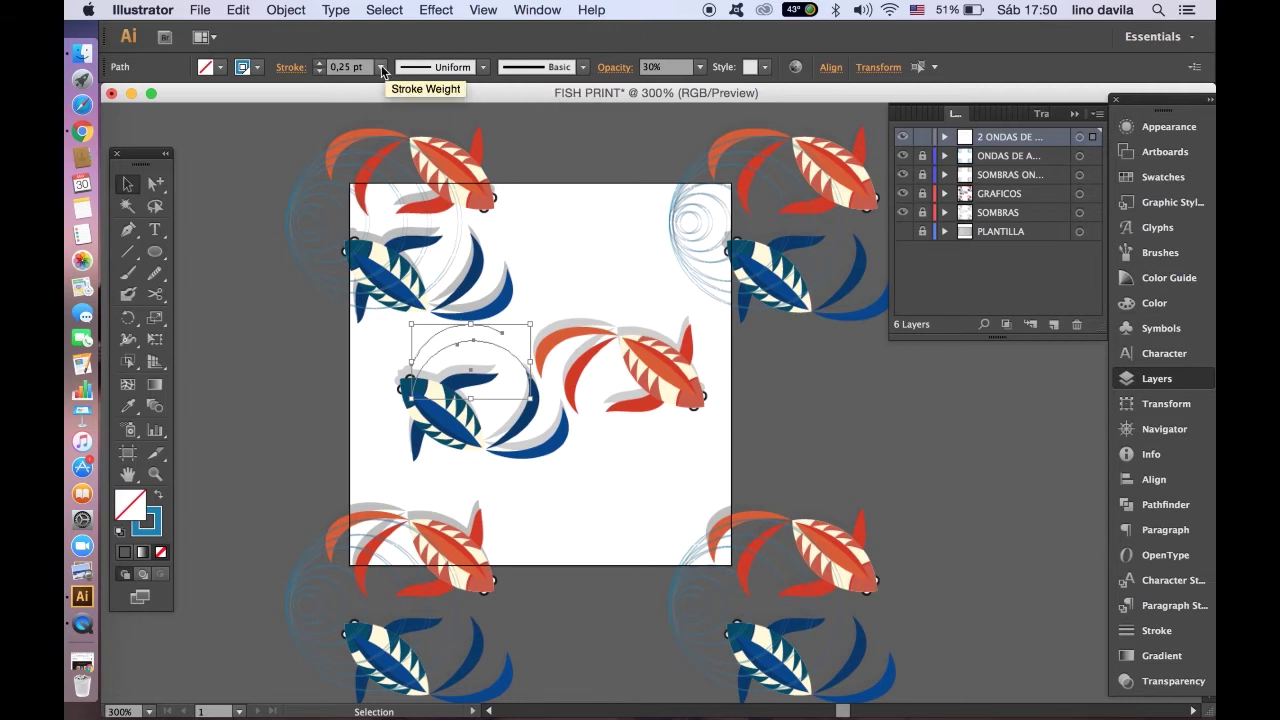
click(528, 262)
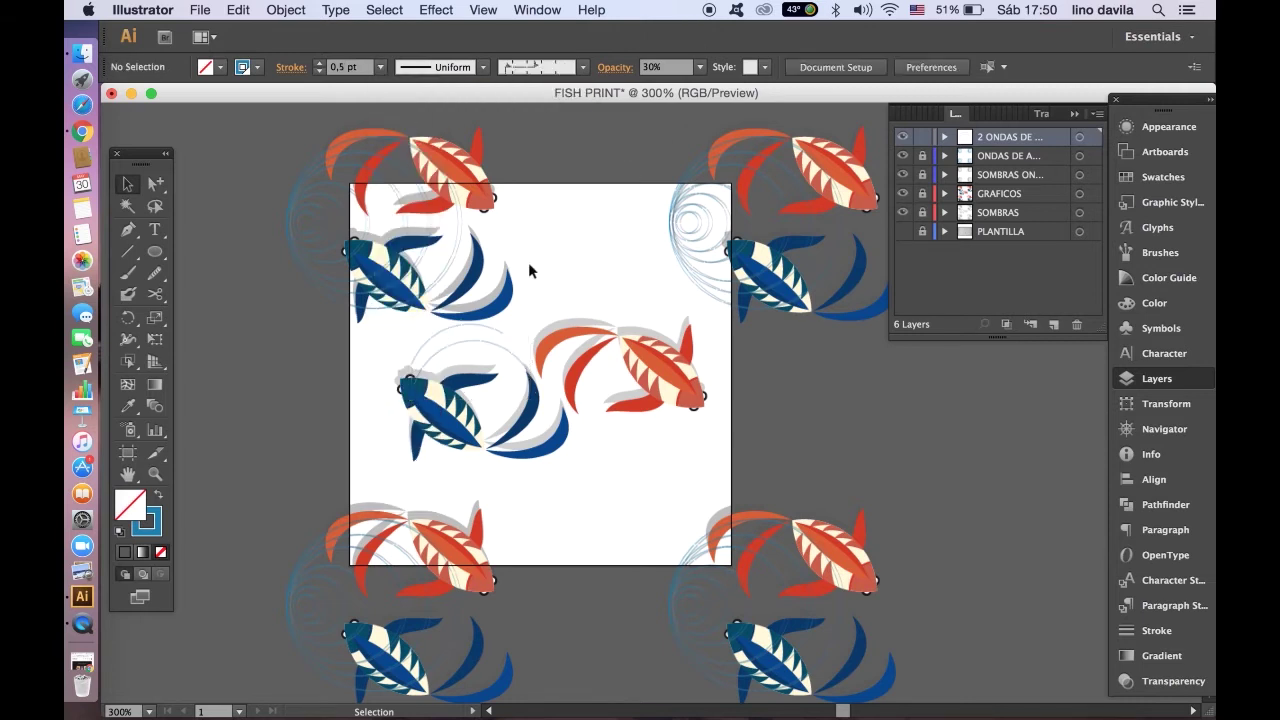
click(470, 378)
drag(451, 341, 647, 425)
Reflect the copied arcs horizontally under the orange fish and duplicate the new wave layer
click(266, 8)
mouse_move(306, 31)
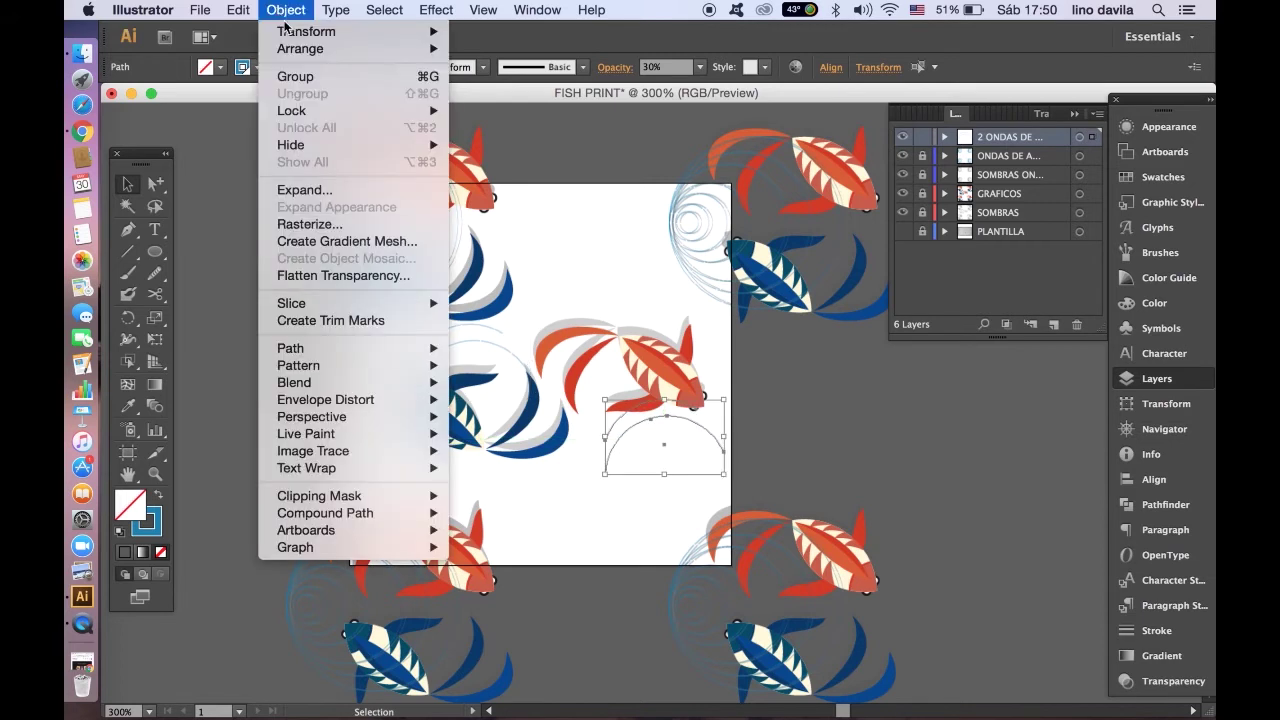
click(522, 100)
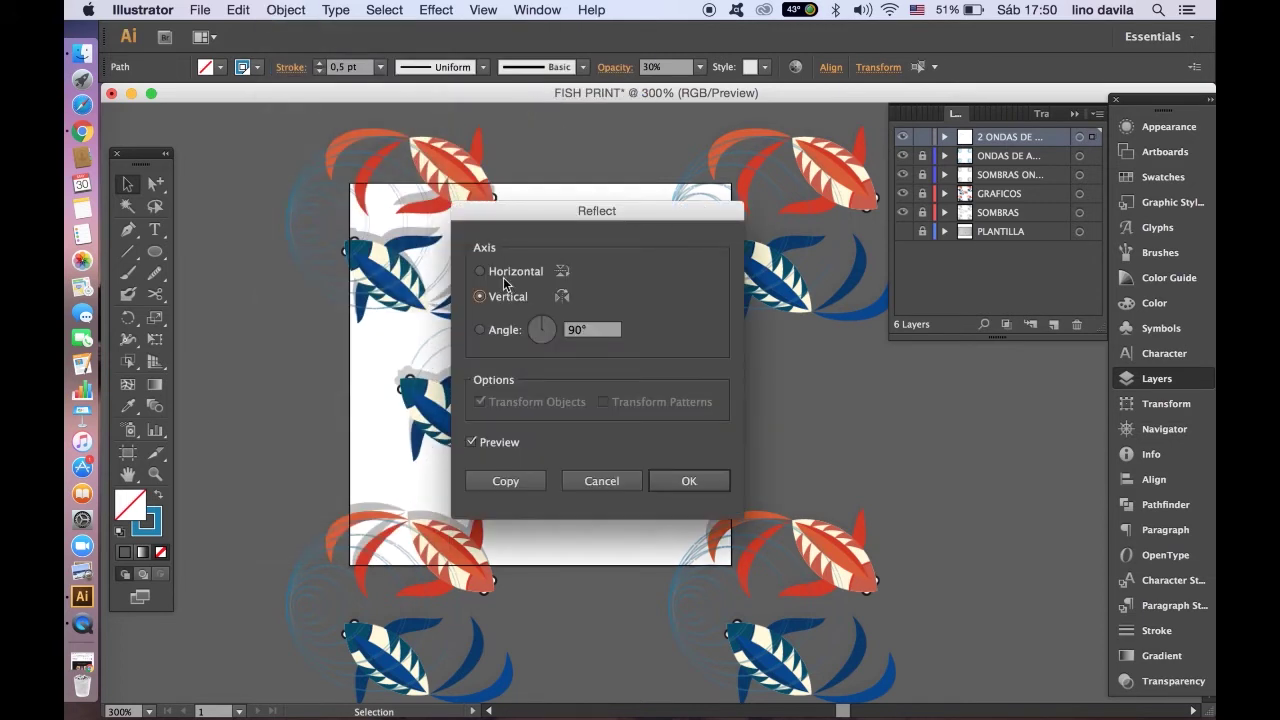
click(689, 481)
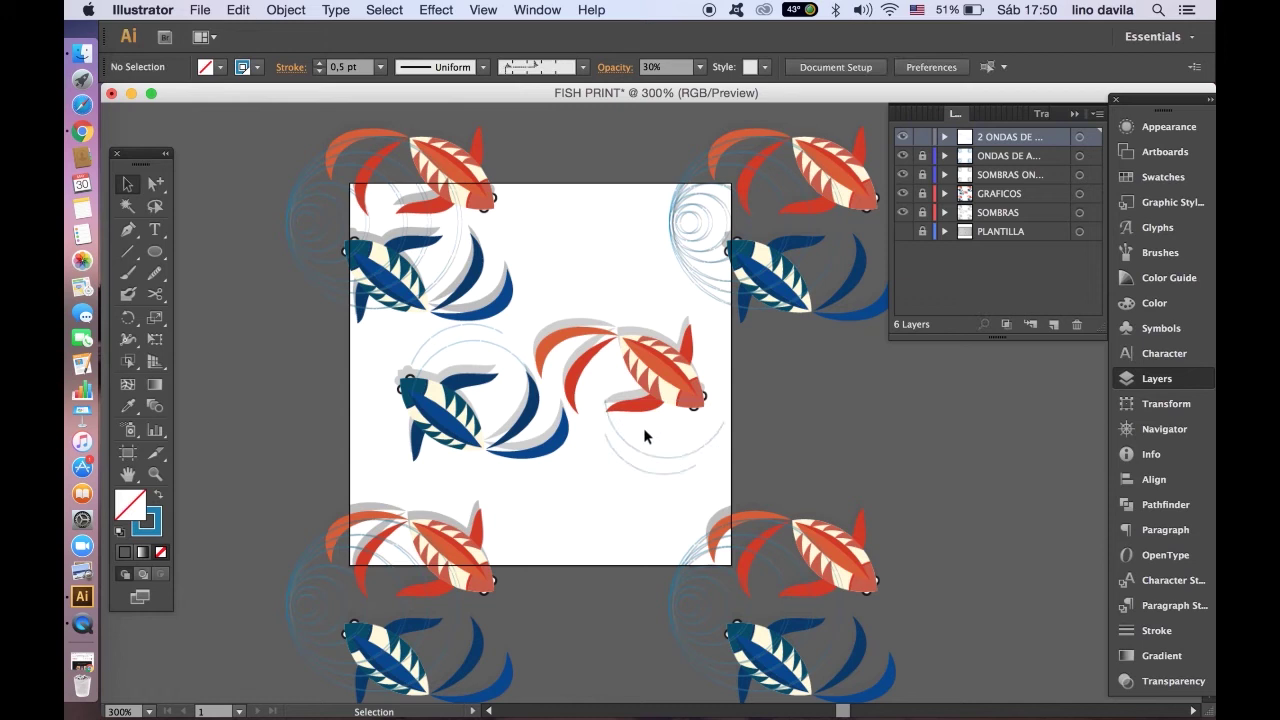
drag(648, 439, 656, 438)
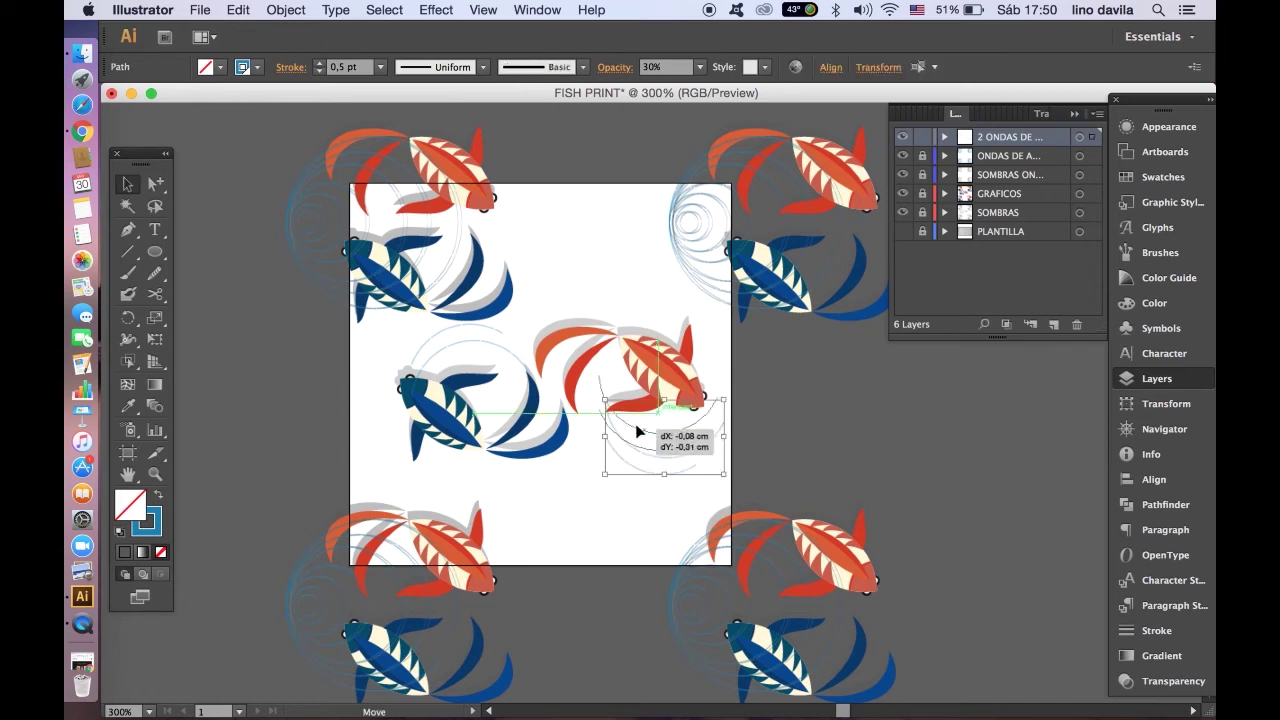
click(770, 479)
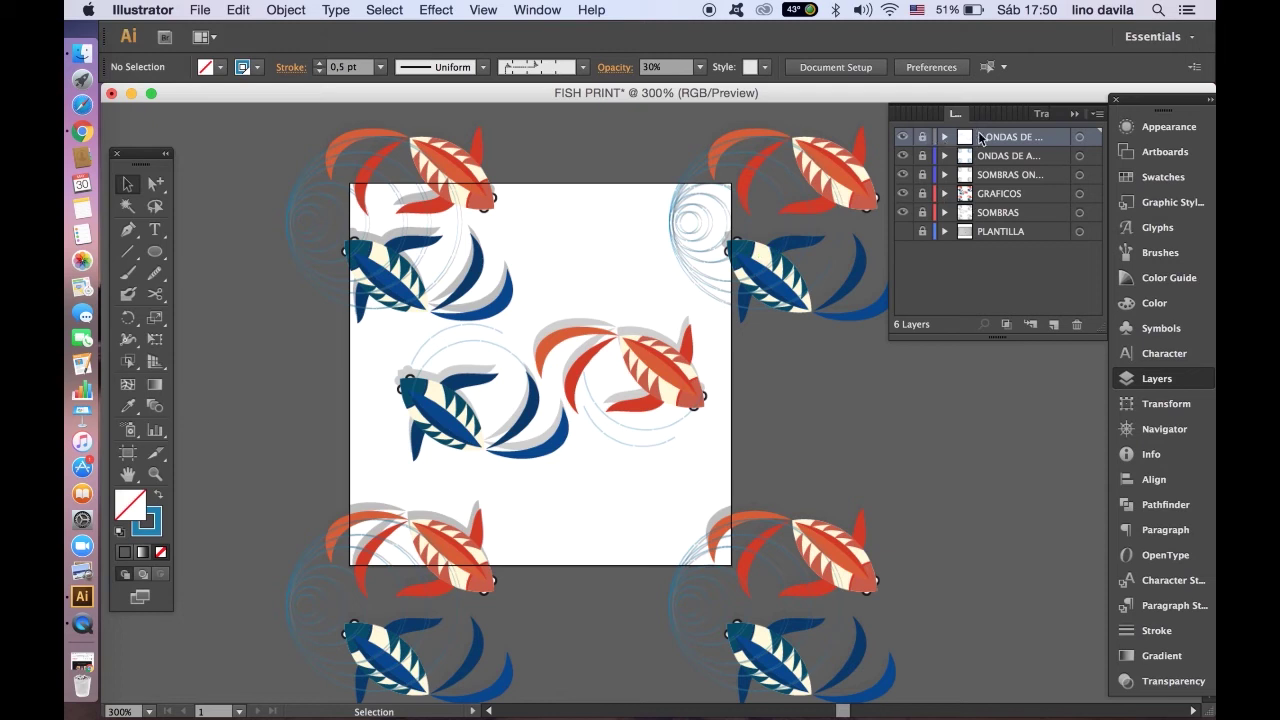
drag(1001, 137, 1054, 324)
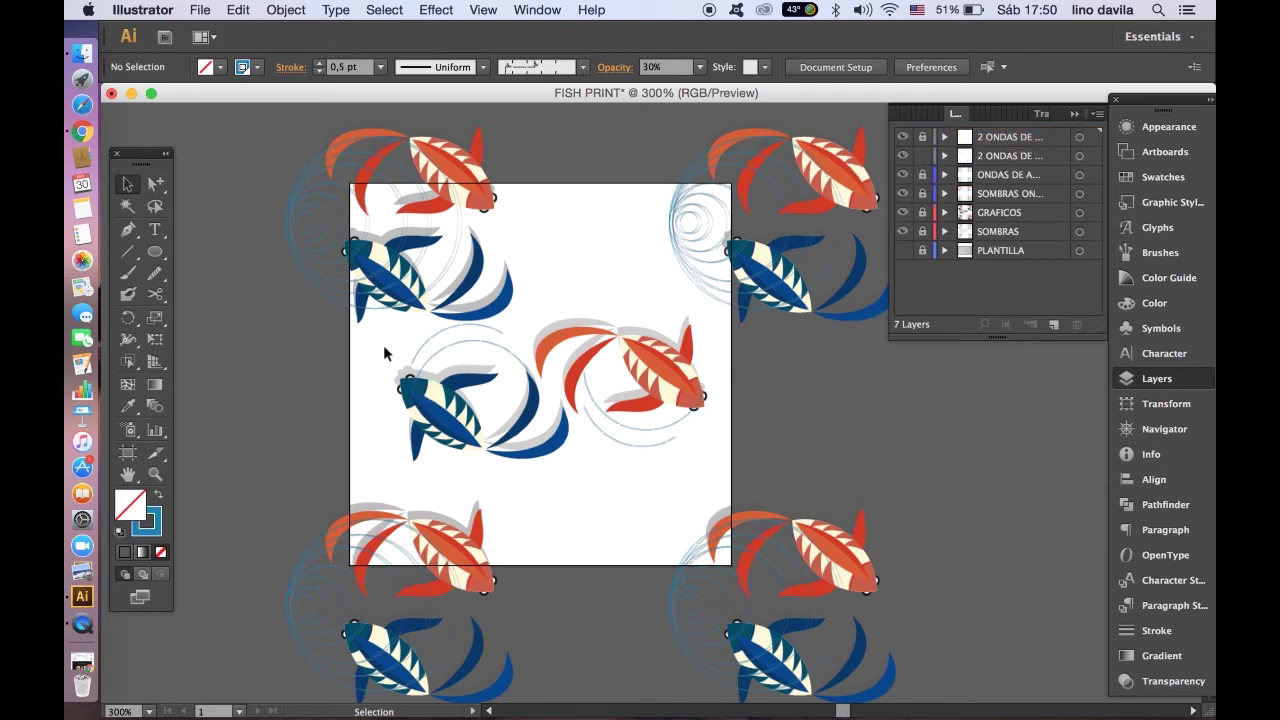
Select the central arc, try the Eyedropper, then inspect the ripple arc's opacity
click(455, 401)
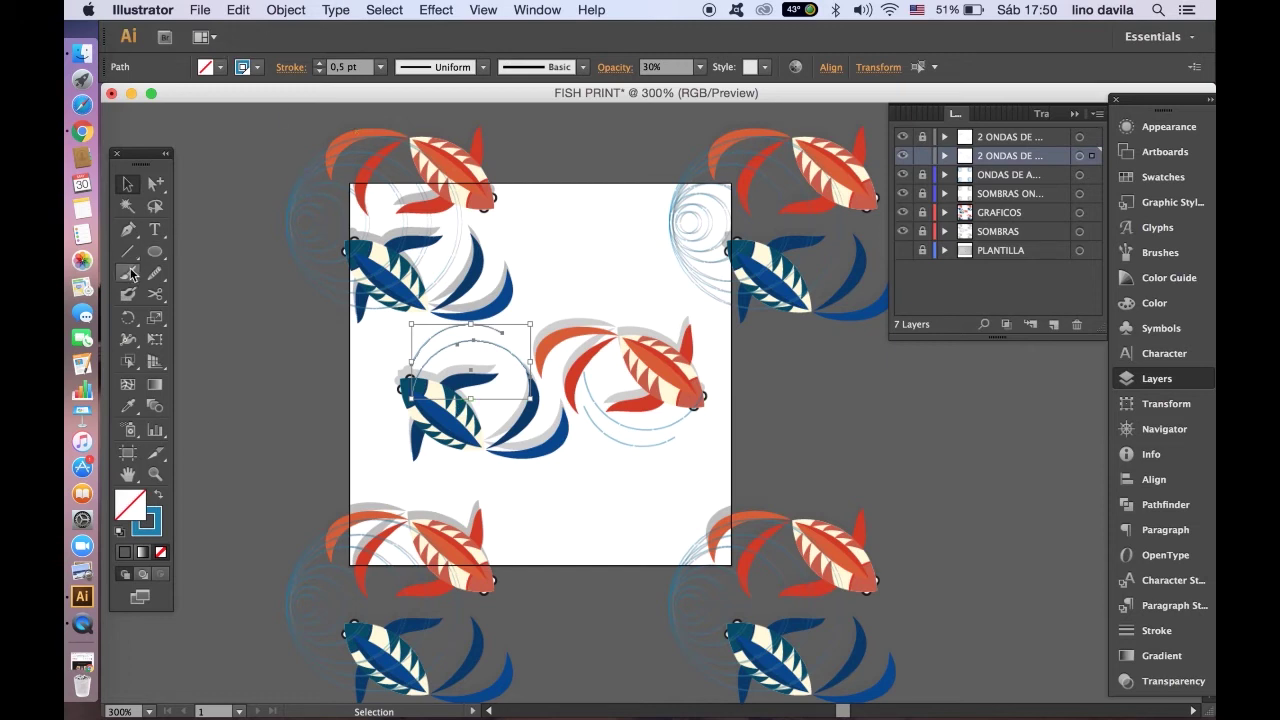
click(127, 405)
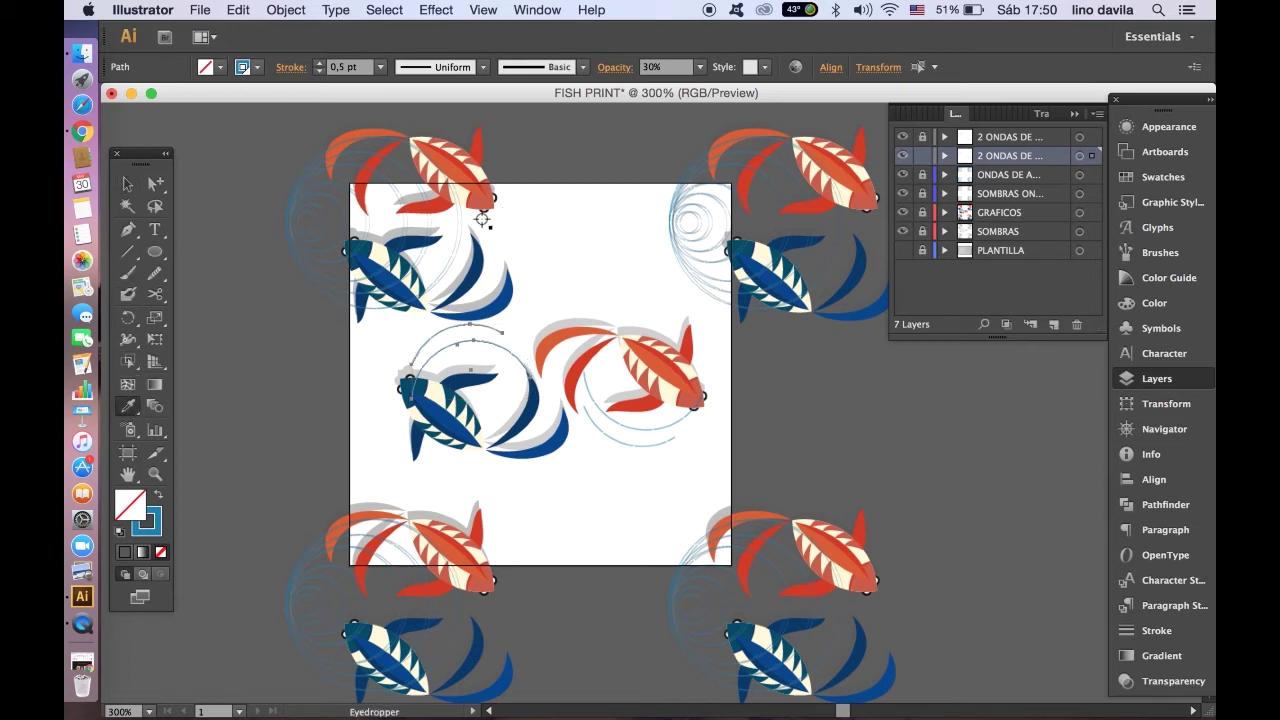
click(127, 184)
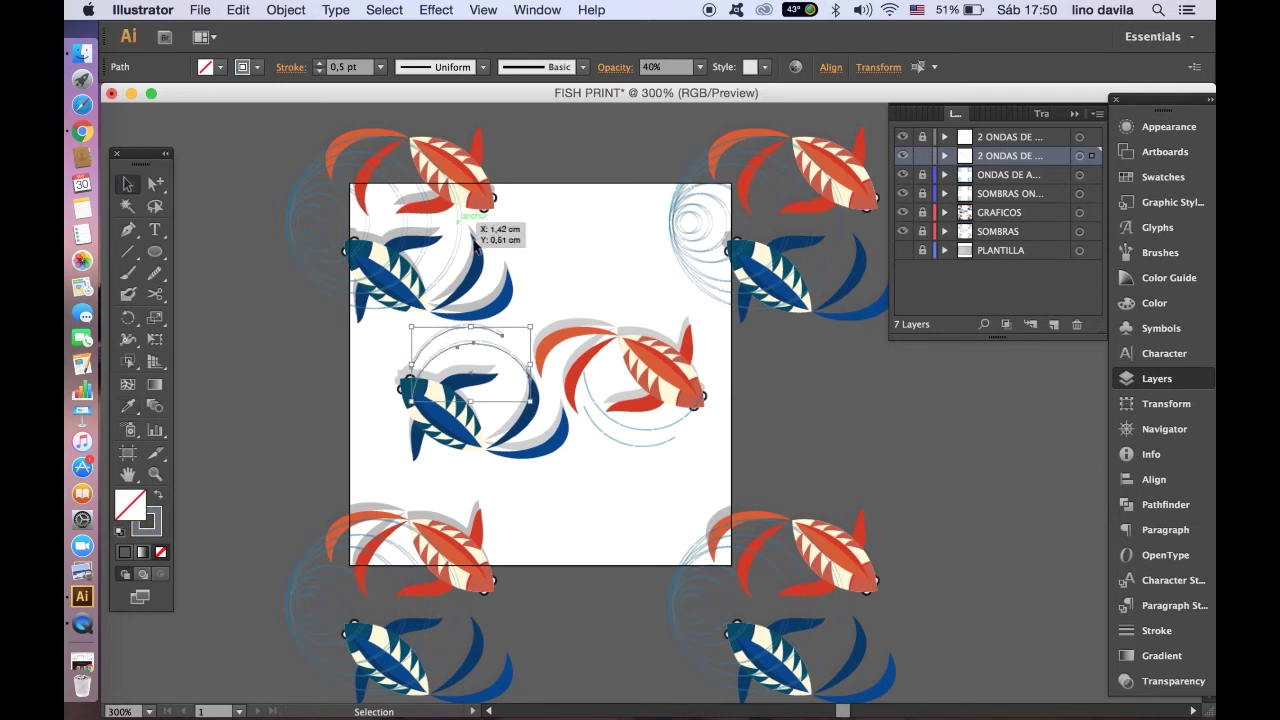
click(529, 257)
drag(622, 410, 600, 495)
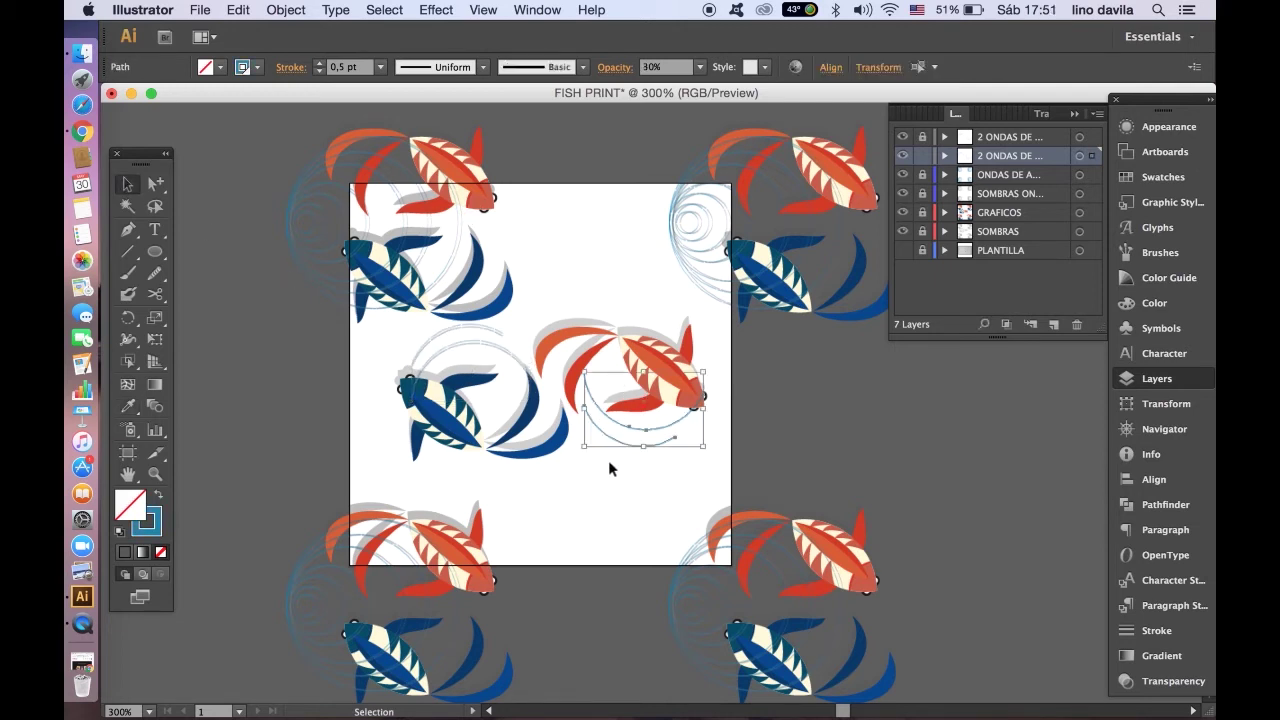
click(636, 502)
Eyedrop the 40% opacity ripple style onto the arc below the red fish and verify it
drag(643, 411, 628, 453)
click(128, 405)
click(454, 260)
key(v)
click(577, 231)
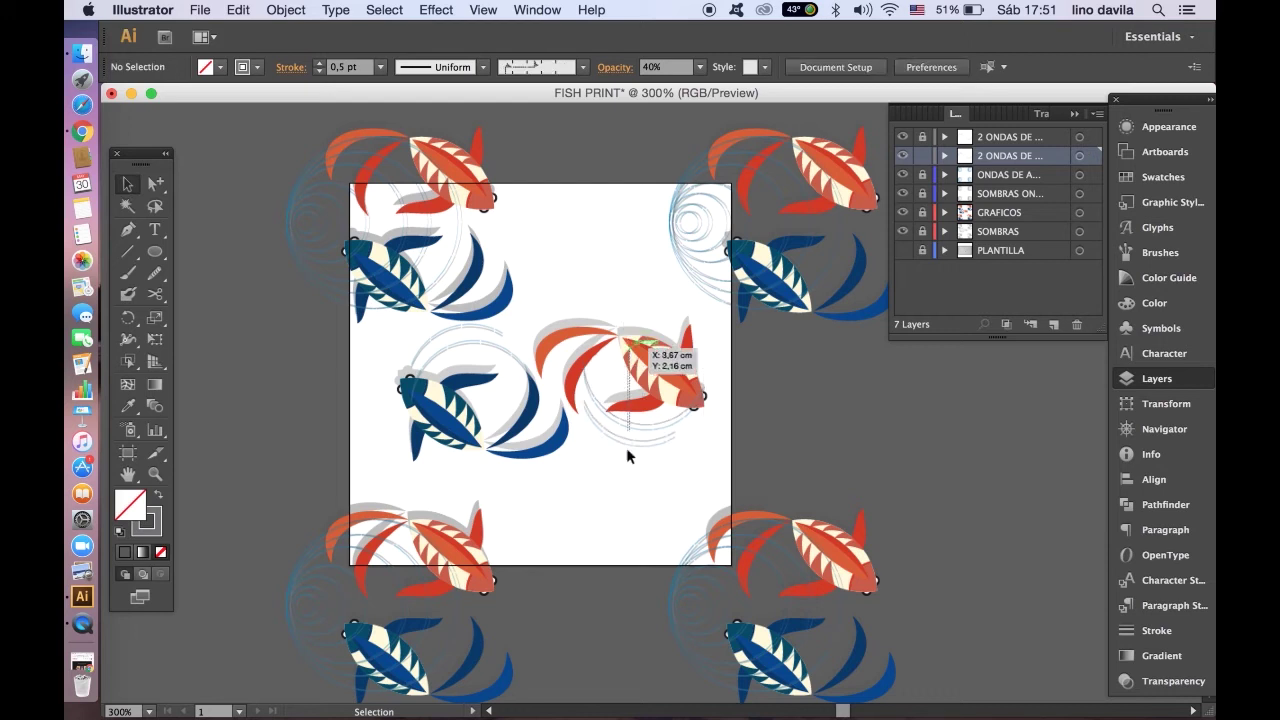
drag(648, 358, 626, 507)
click(795, 453)
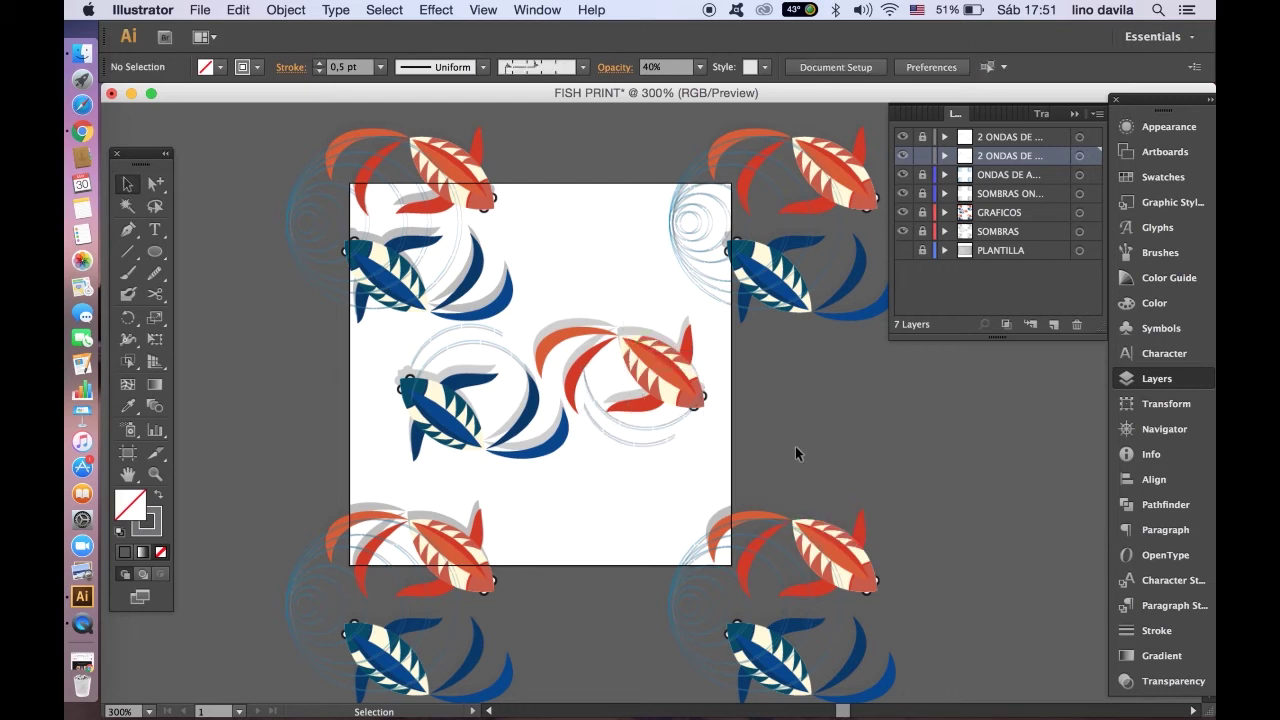
scroll(795, 446, down, 1)
scroll(795, 446, up, 1)
Select the blue fish and trial a Move of -5 cm horizontal, 0 vertical, then cancel
drag(359, 338, 509, 491)
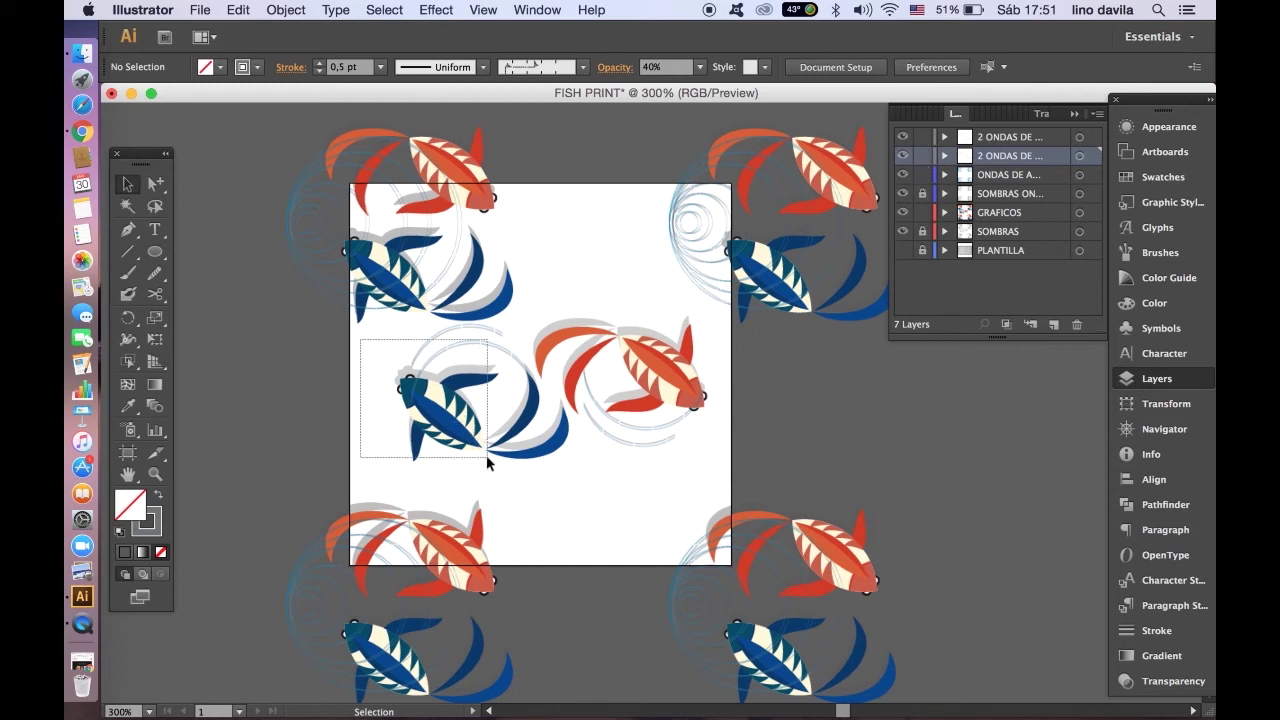
click(285, 9)
mouse_move(306, 31)
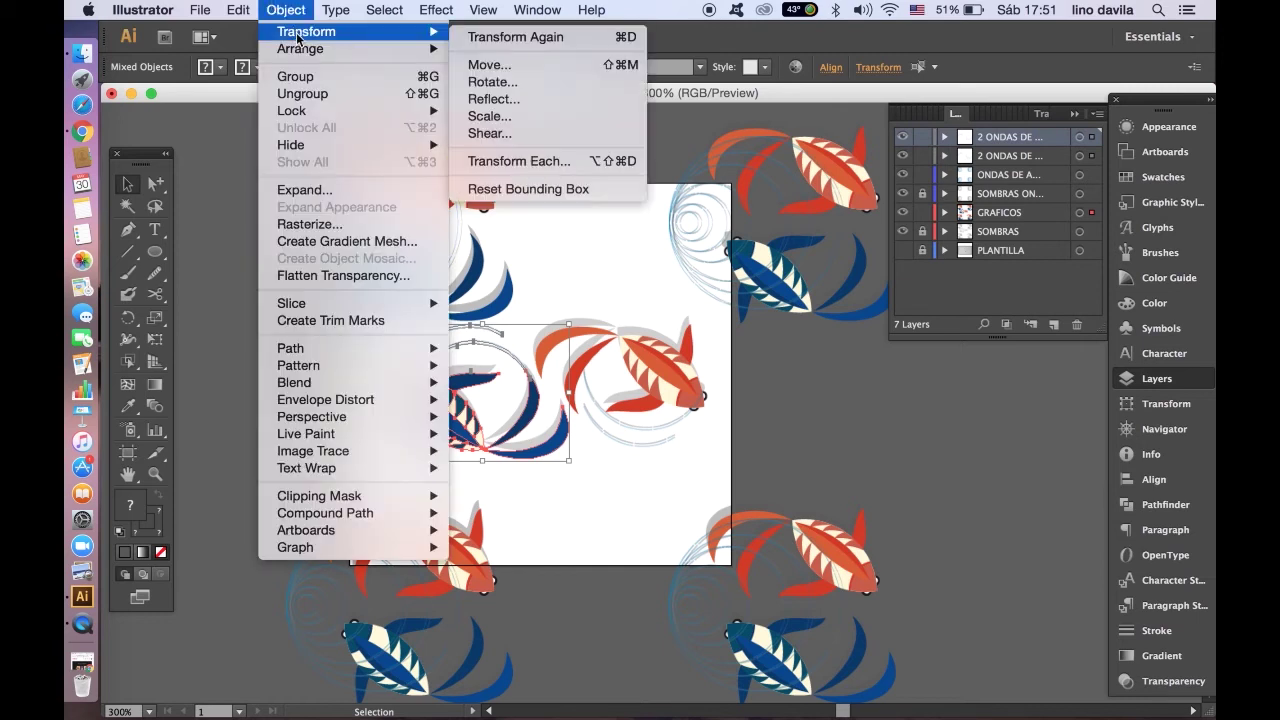
click(488, 65)
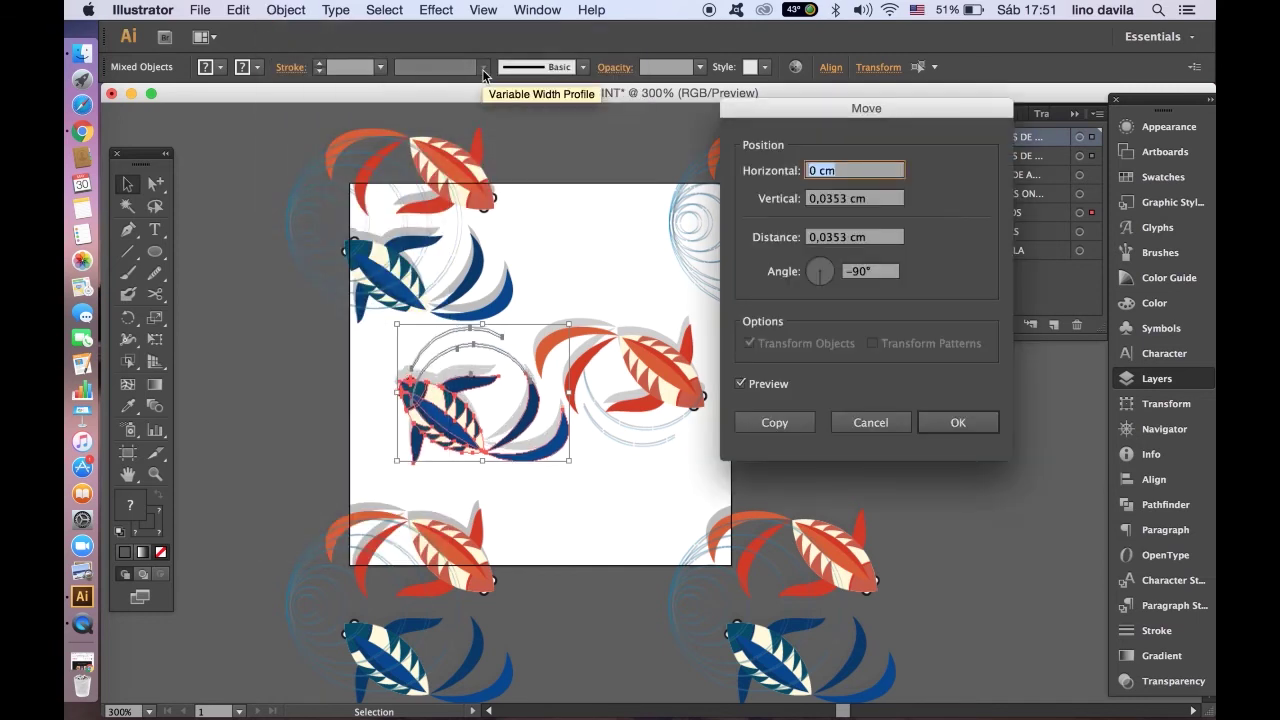
text(-5)
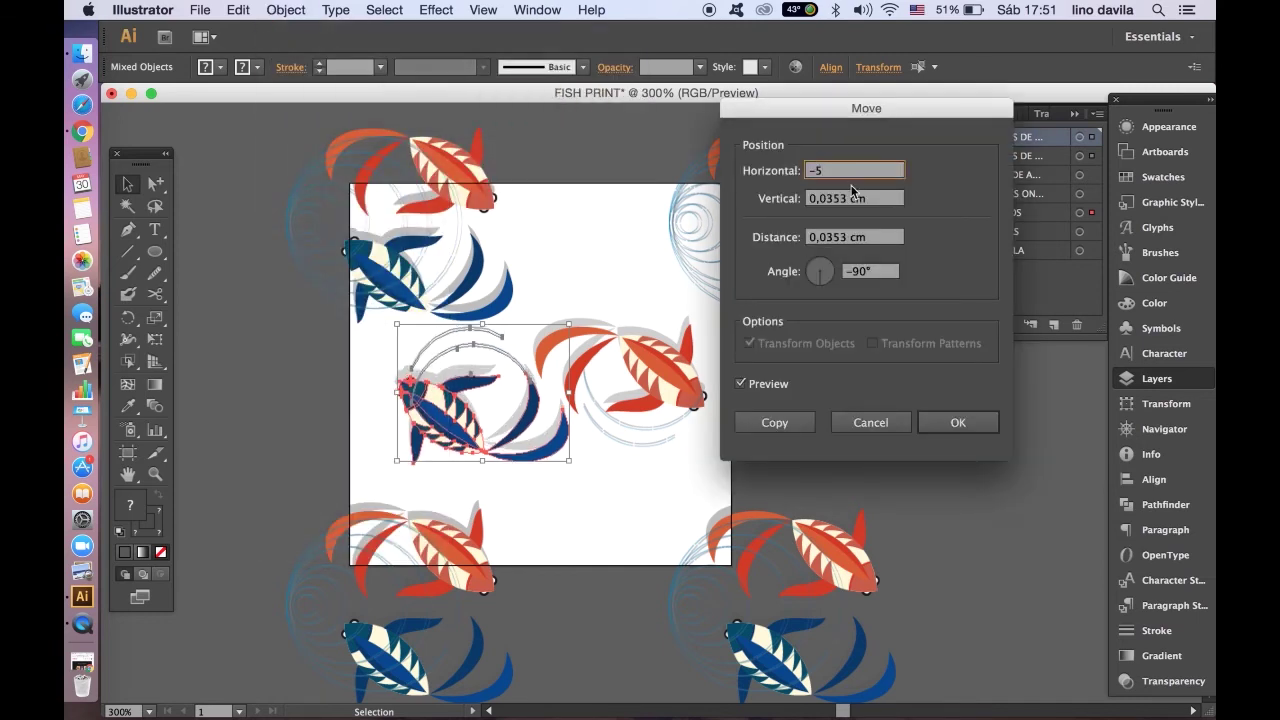
key(Tab)
text(0)
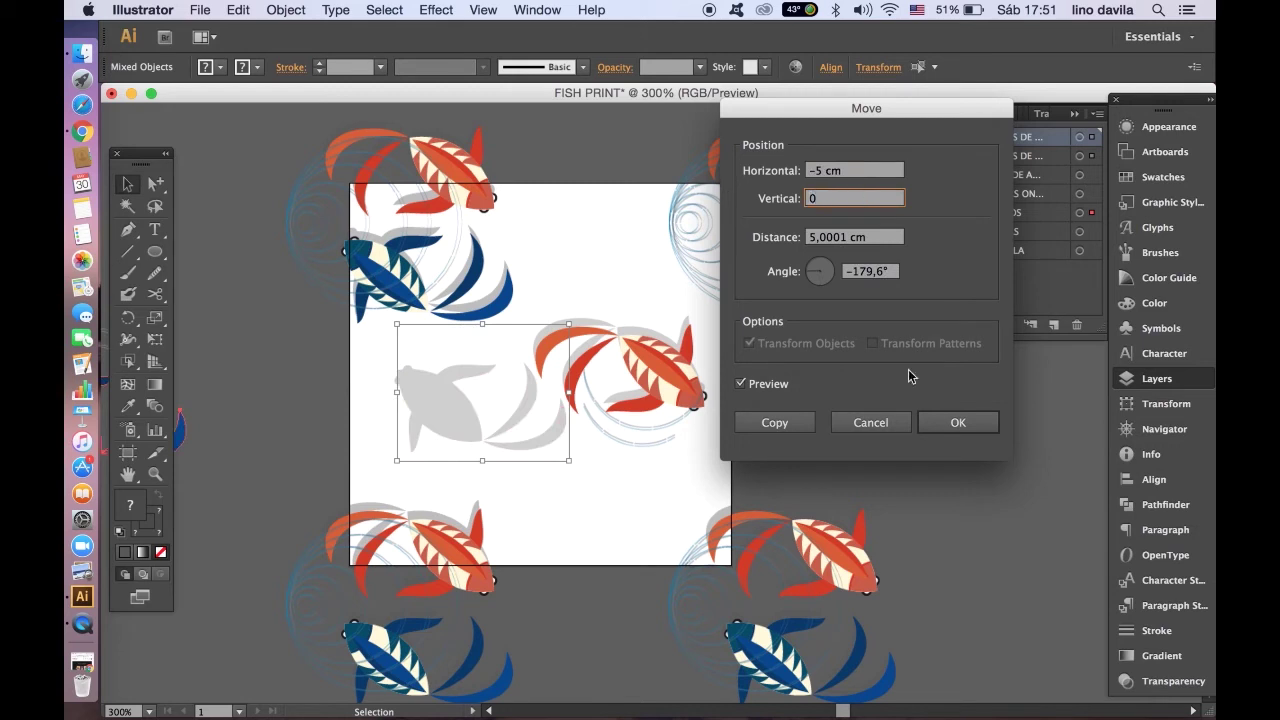
click(870, 422)
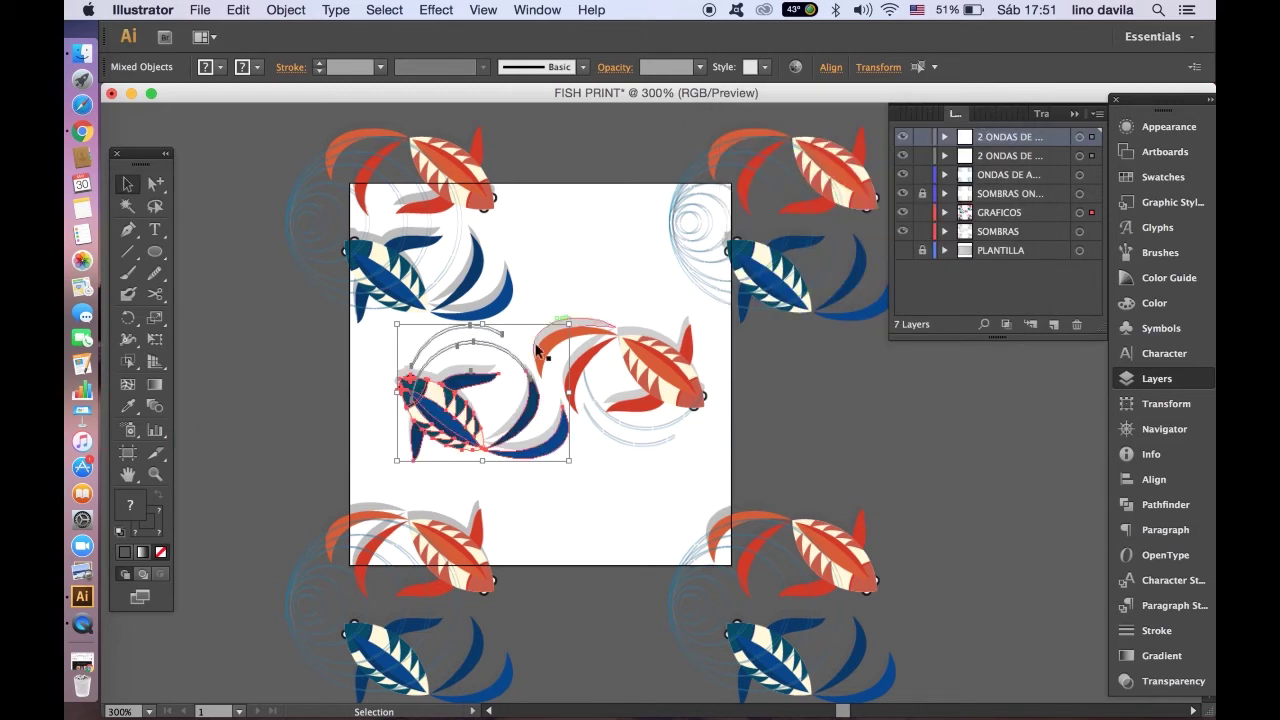
Reselect the blue fish with tail and shadow and trial a 5 cm, 0 move, then cancel
click(332, 395)
drag(362, 350, 481, 463)
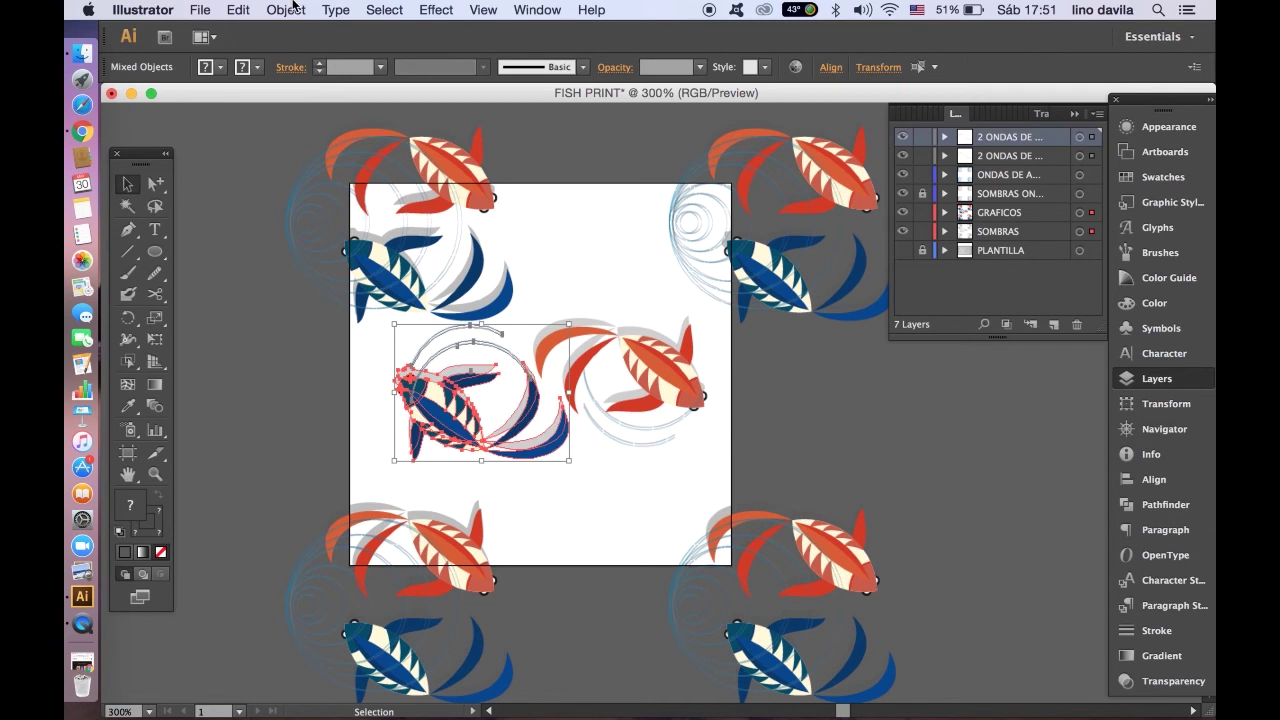
click(285, 9)
click(500, 62)
text(5)
key(Tab)
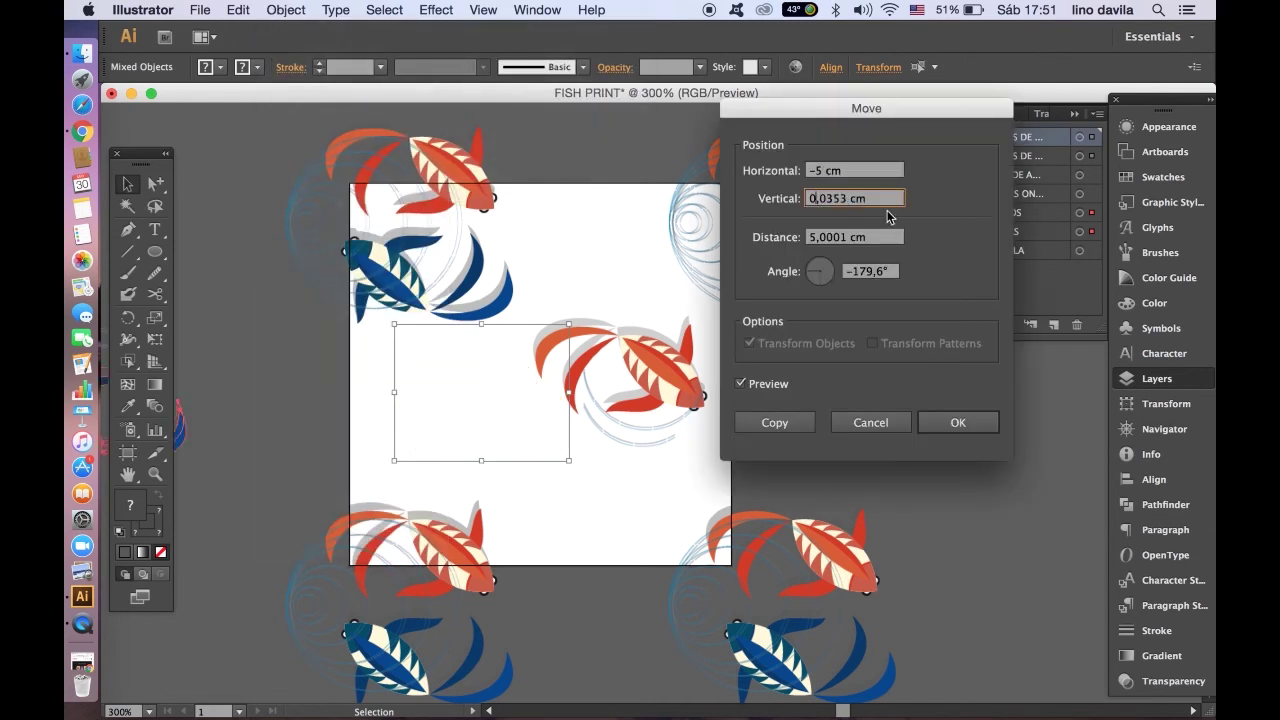
text(0)
click(857, 238)
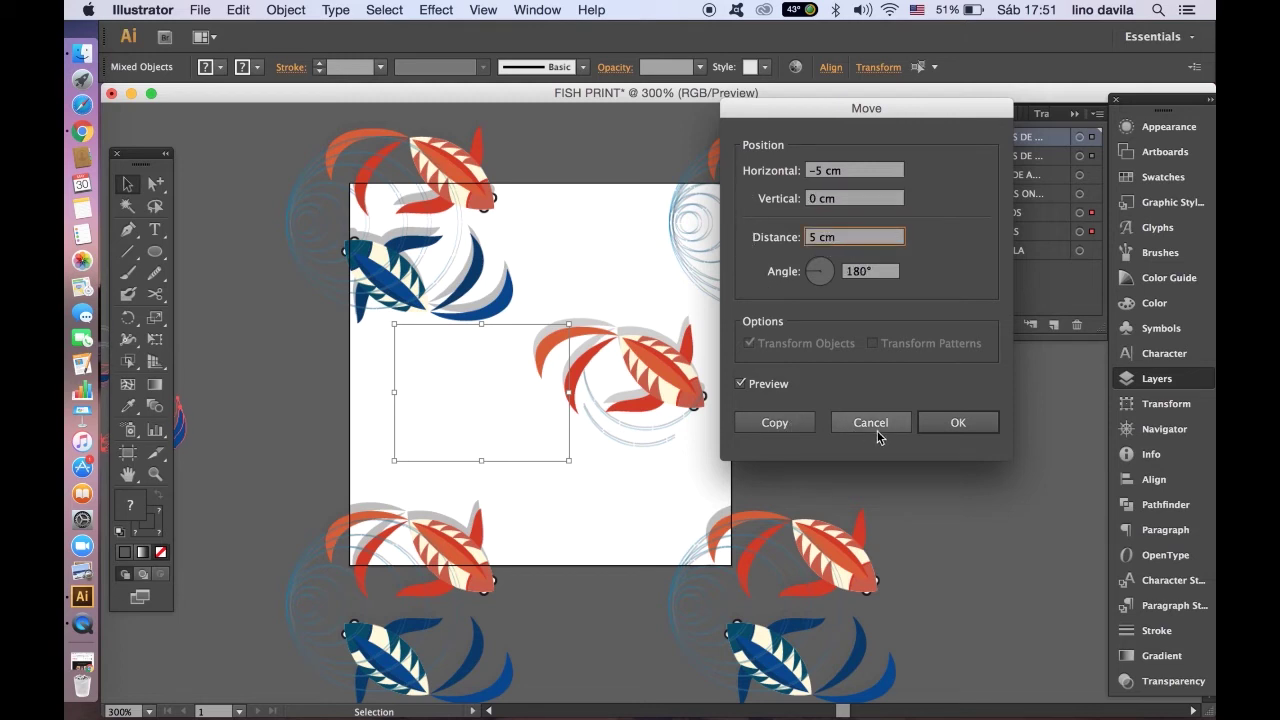
click(790, 422)
Copy both central fish and their ripples 5 cm right with 0 vertical offset
mouse_move(359, 345)
mouse_down()
mouse_move(631, 469)
mouse_move(733, 472)
mouse_up()
click(285, 10)
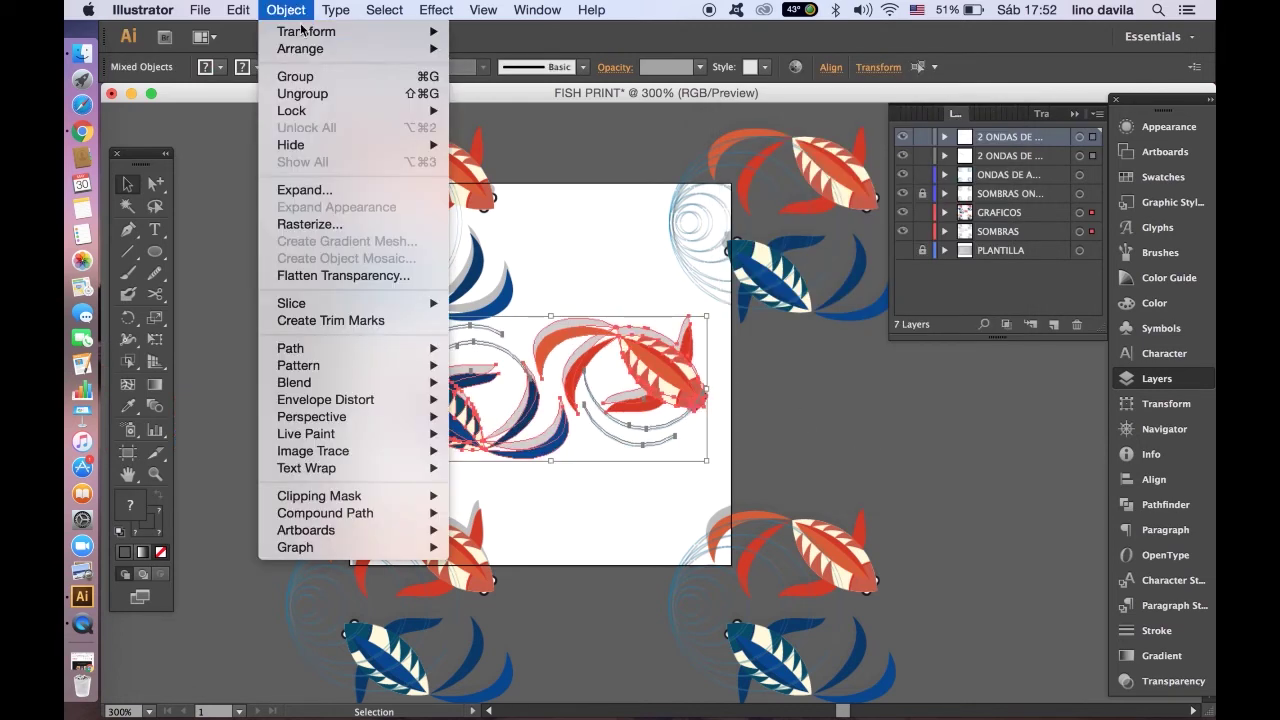
click(497, 64)
text(5)
key(Tab)
text(0)
key(Return)
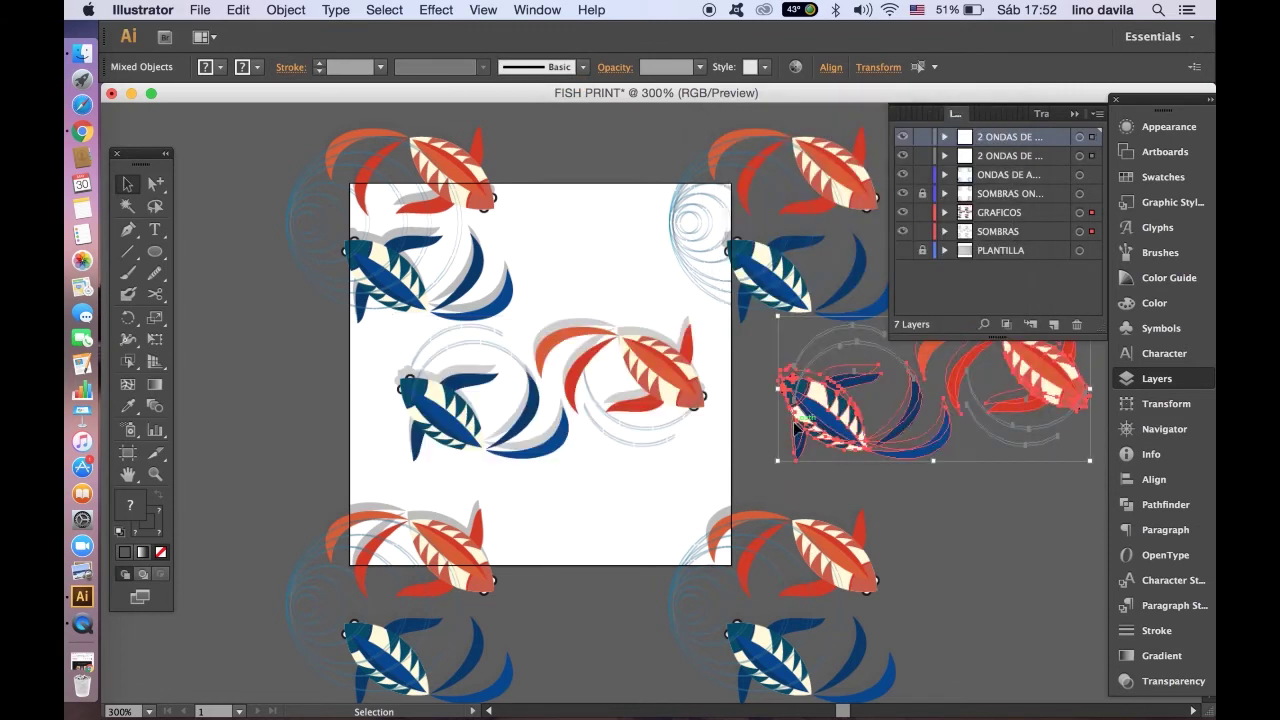
key(super+minus)
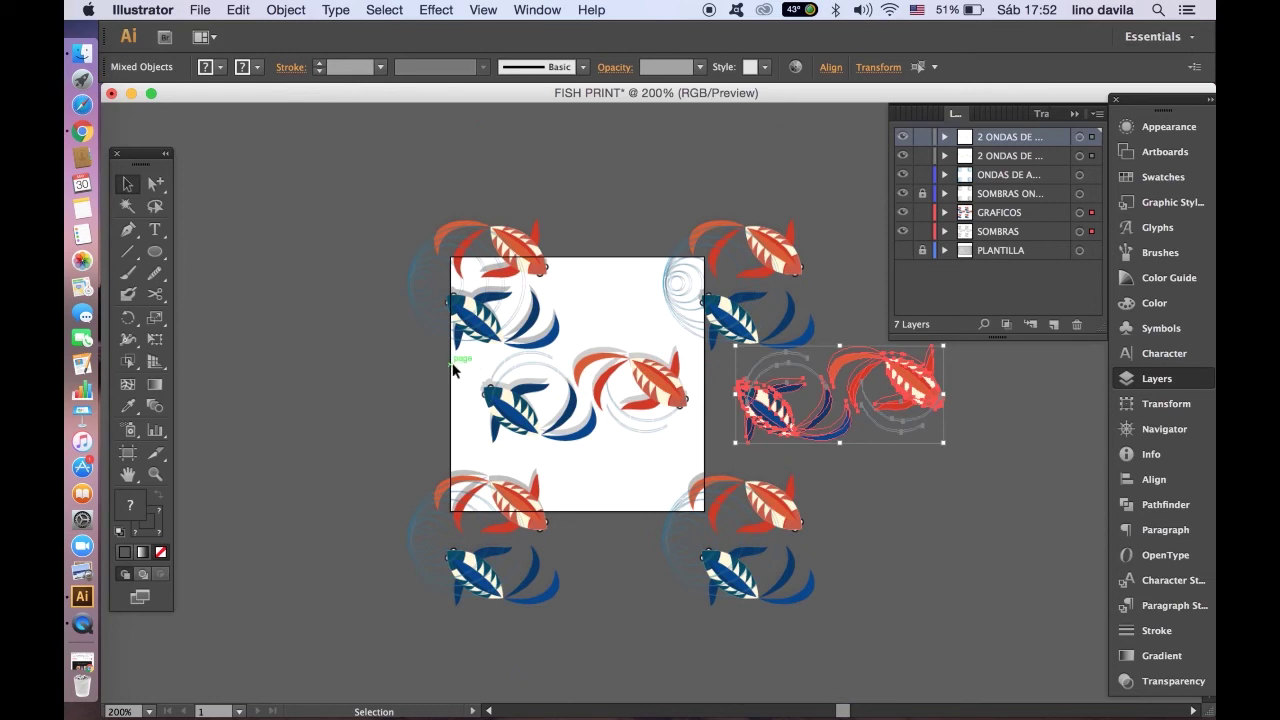
Copy the fish pair 5 cm to the left with Transform > Move
click(651, 437)
click(286, 10)
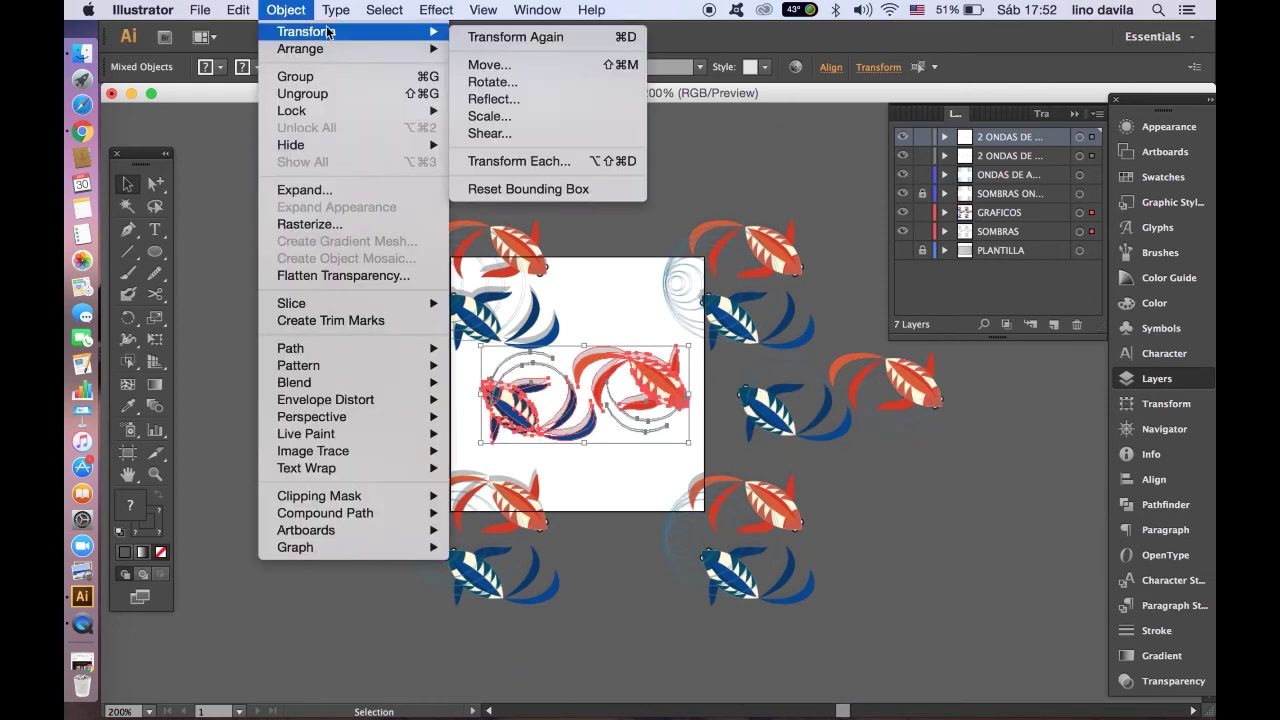
click(502, 70)
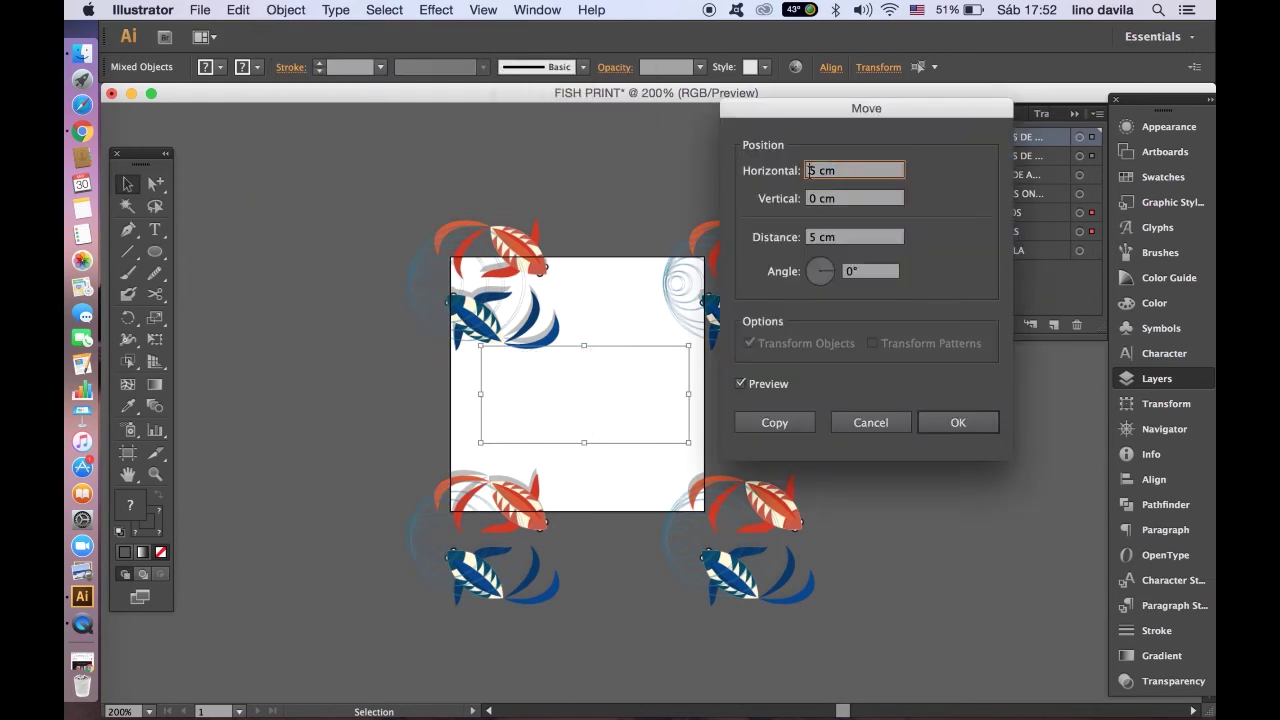
click(757, 427)
click(841, 479)
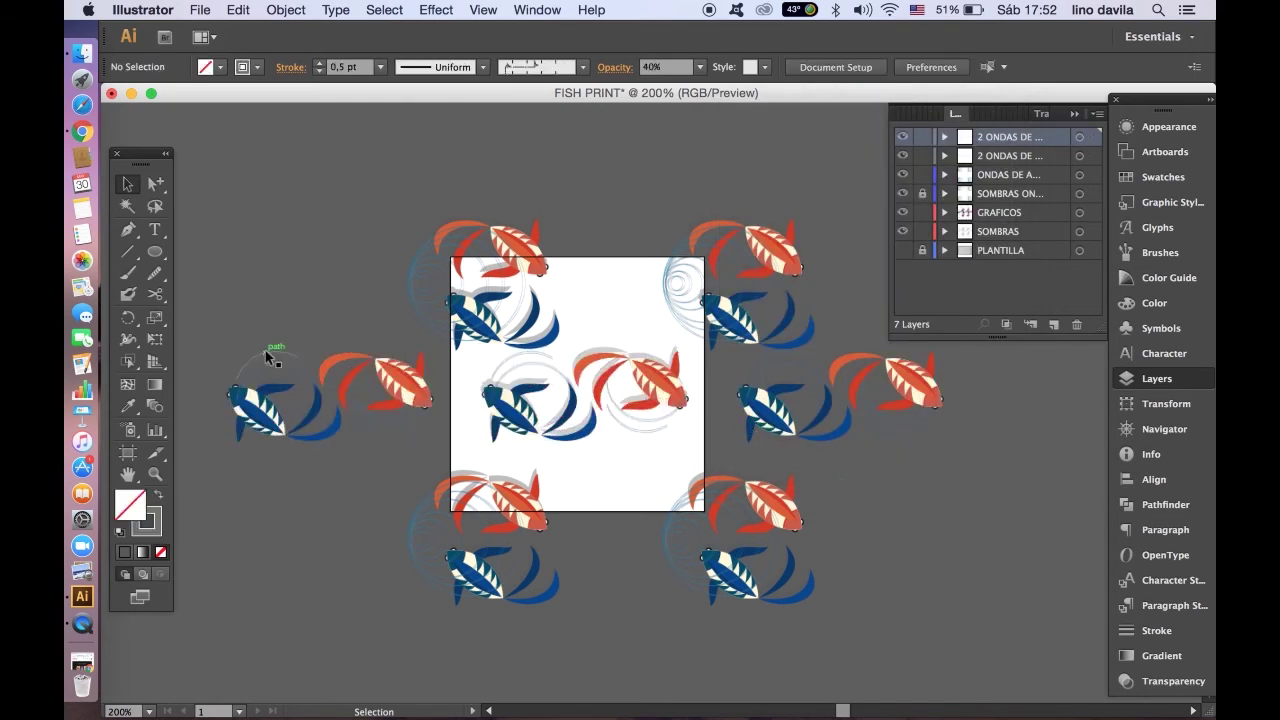
Delete the extra blue fish on the left and the red fish right of the tile
drag(271, 350, 298, 507)
key(Delete)
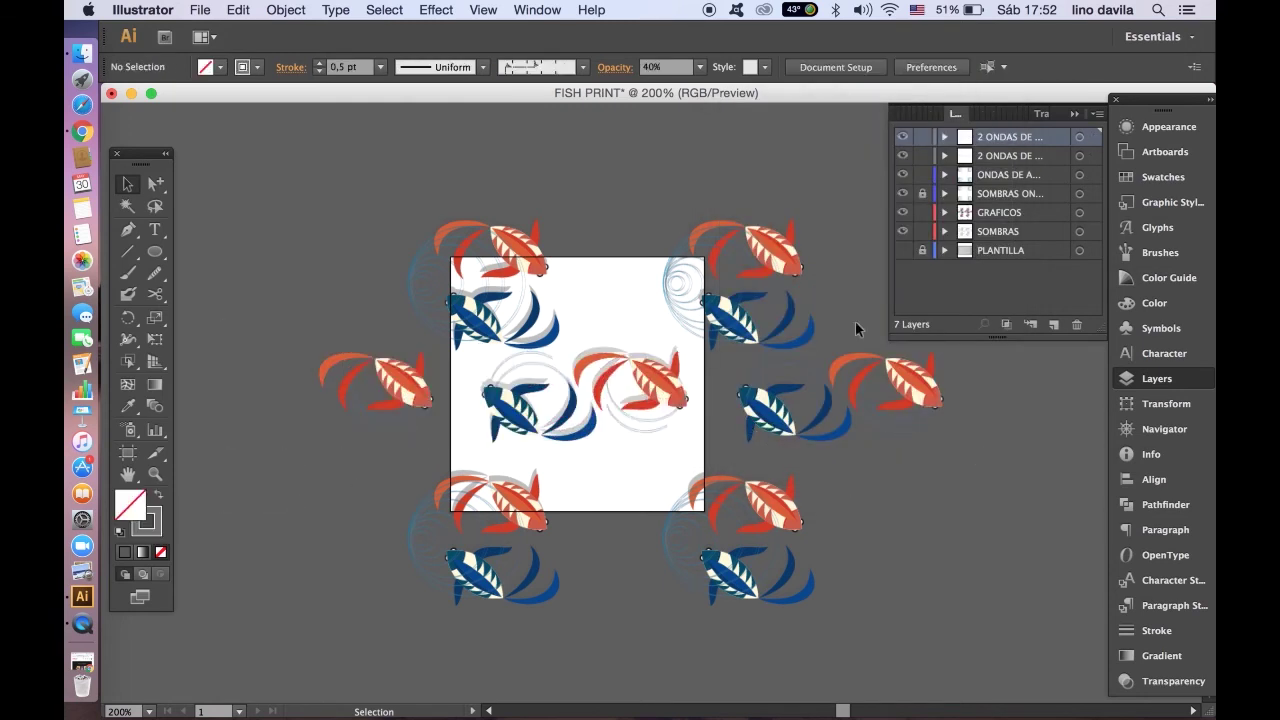
drag(922, 456, 927, 463)
key(Delete)
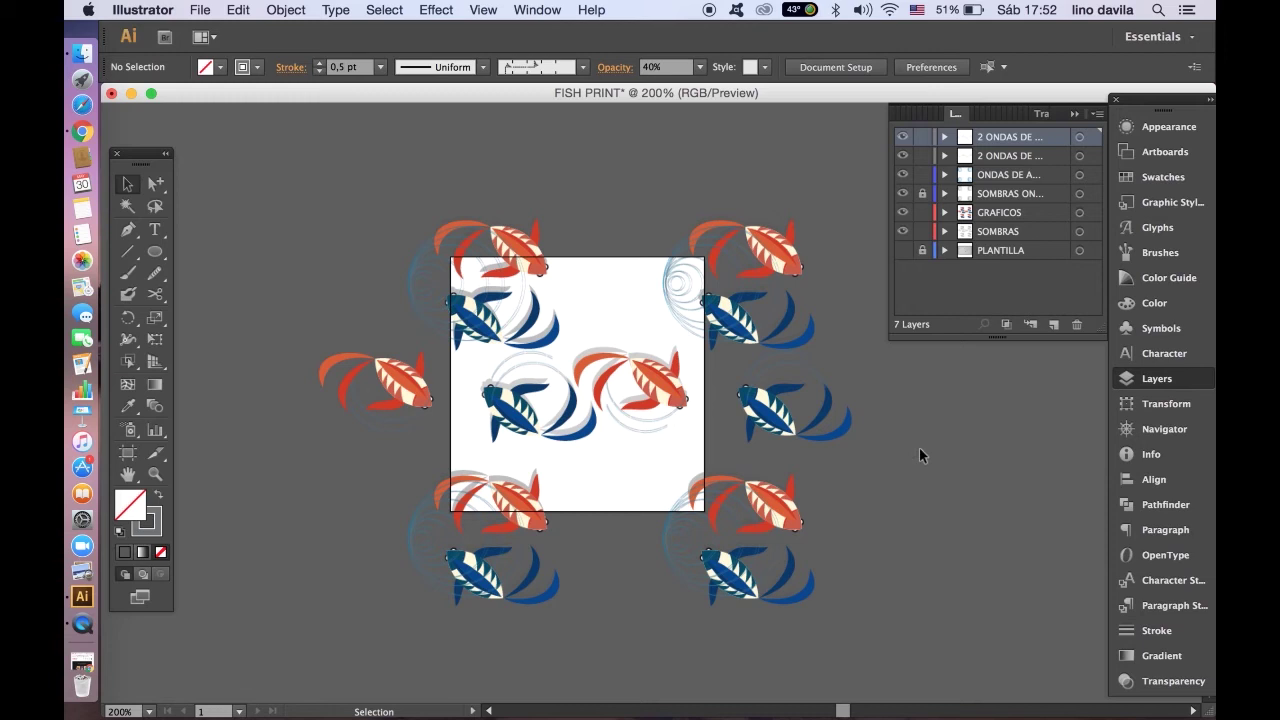
key(ctrl+z)
click(990, 462)
click(910, 418)
key(Delete)
key(ctrl+minus)
key(ctrl+plus)
click(988, 252)
Add a new layer above PLANTILLA named BASE COLOR
click(1053, 325)
double_click(1005, 251)
text(BASE COLOR)
key(Return)
key(ctrl+minus)
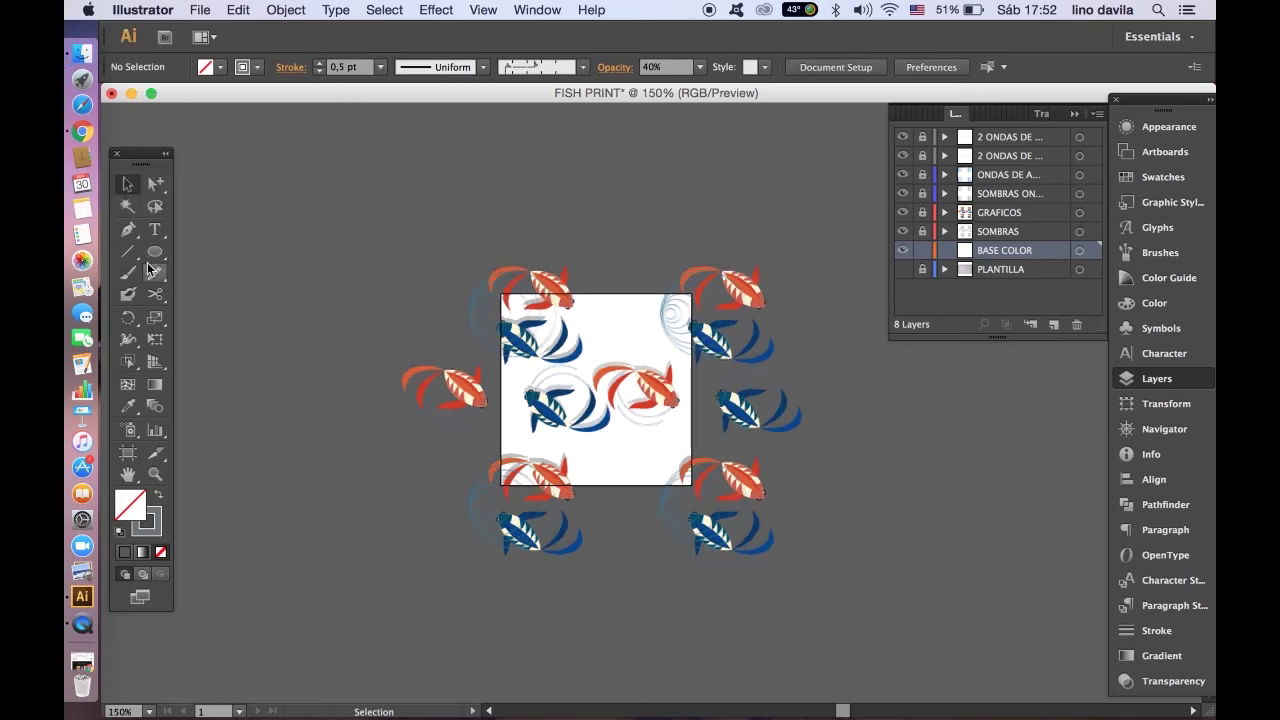
Draw a large rectangle around the tile and set its stroke to None
drag(155, 251, 205, 251)
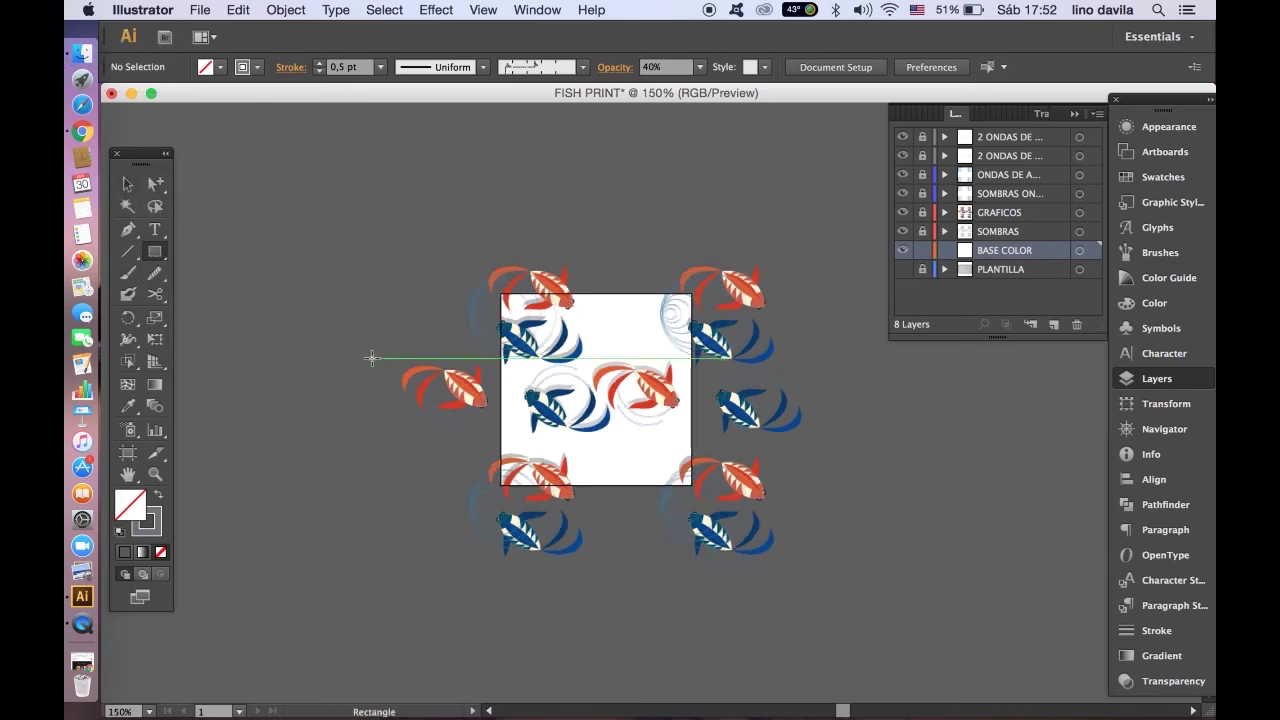
mouse_move(409, 229)
mouse_down()
mouse_move(782, 535)
mouse_move(813, 632)
mouse_up()
click(127, 183)
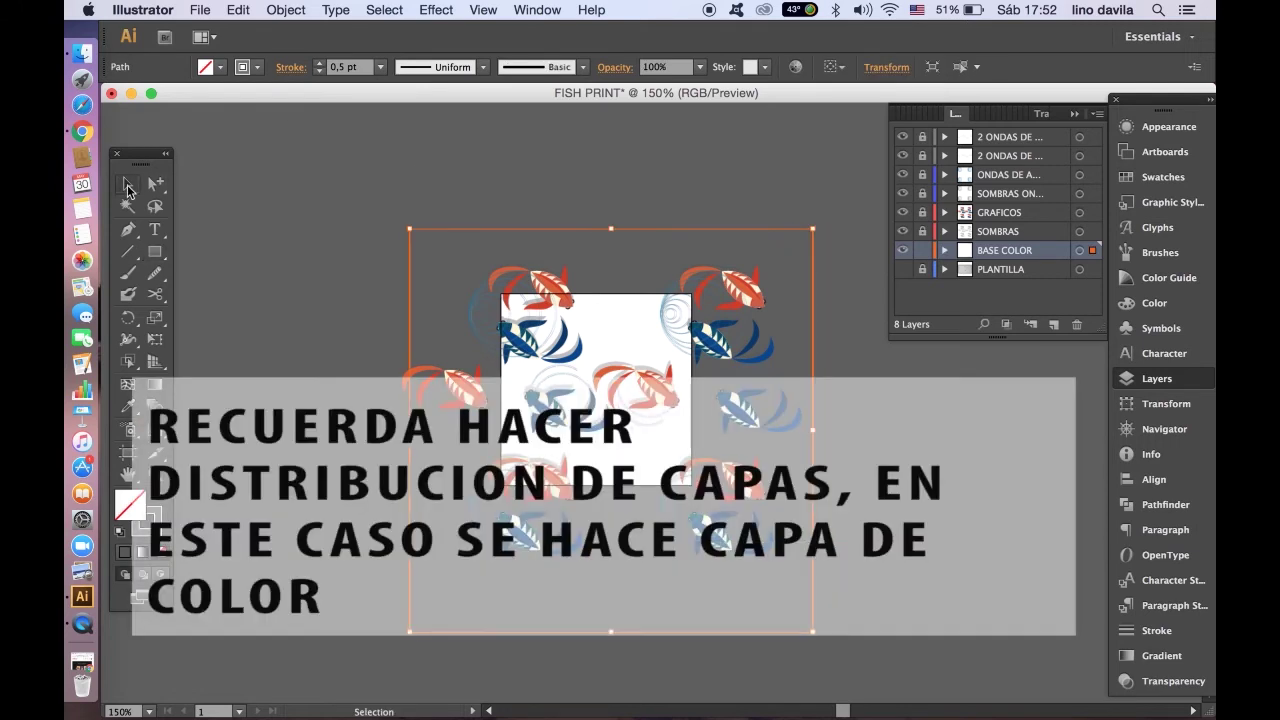
click(256, 67)
click(112, 99)
click(426, 267)
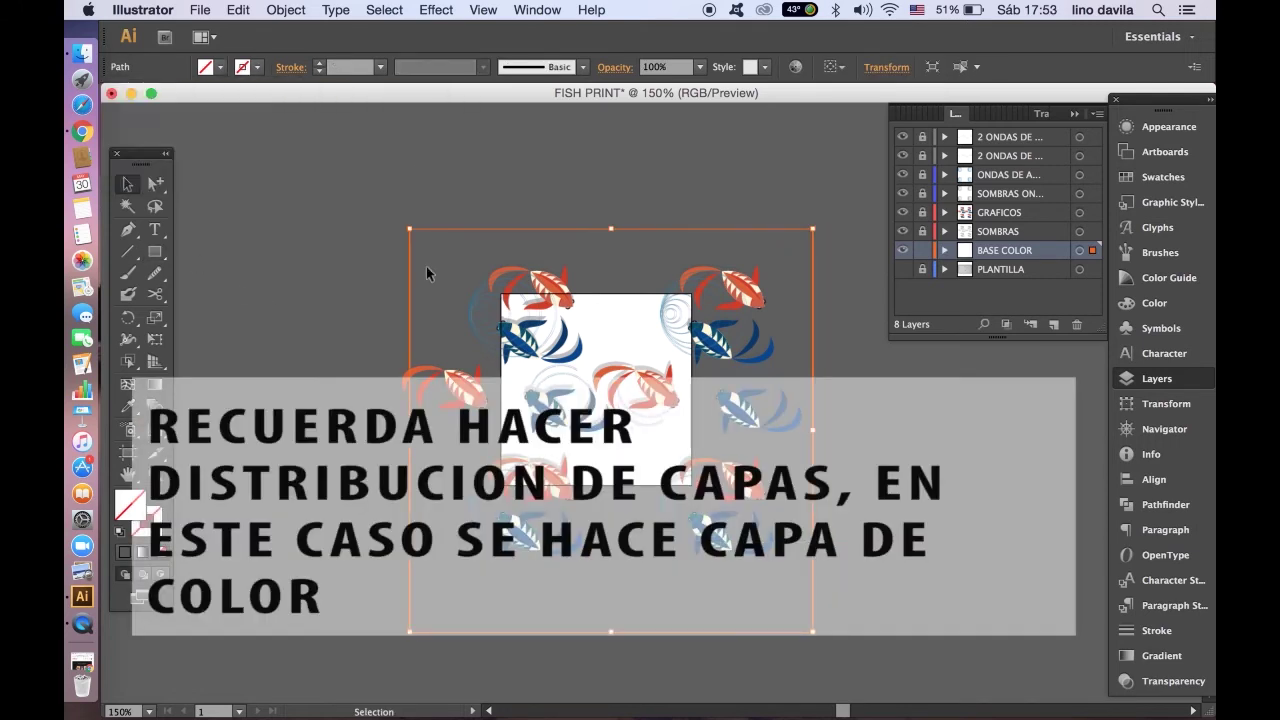
Nudge and resize the rectangle so it covers the tile and surrounding fish
key(Left)
key(Left)
key(Left)
key(Left)
key(Left)
key(Left)
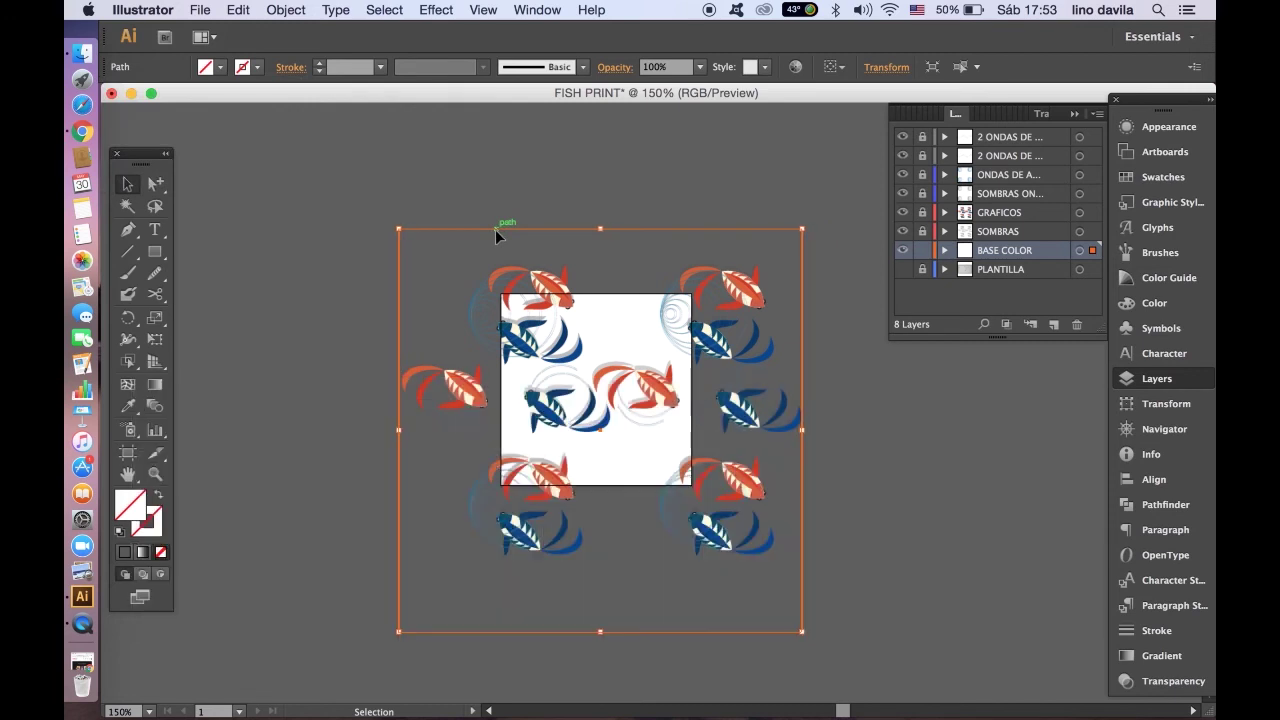
drag(806, 637, 817, 648)
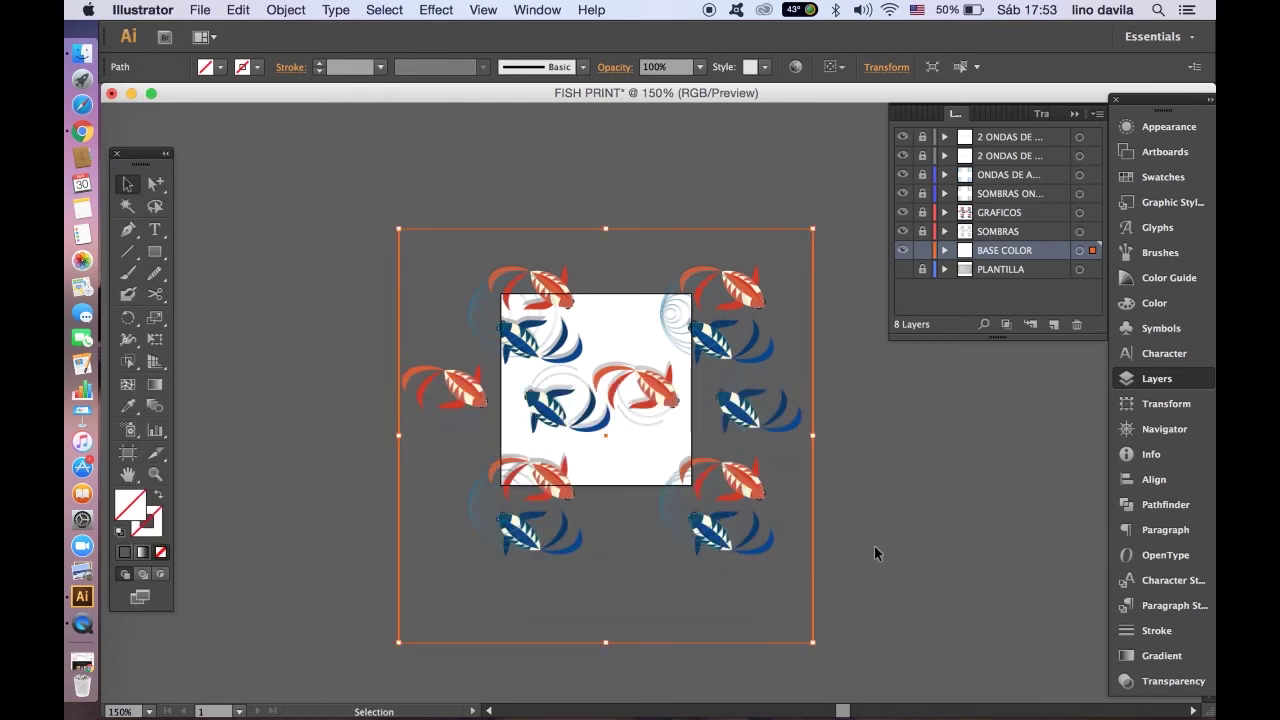
drag(605, 642, 605, 600)
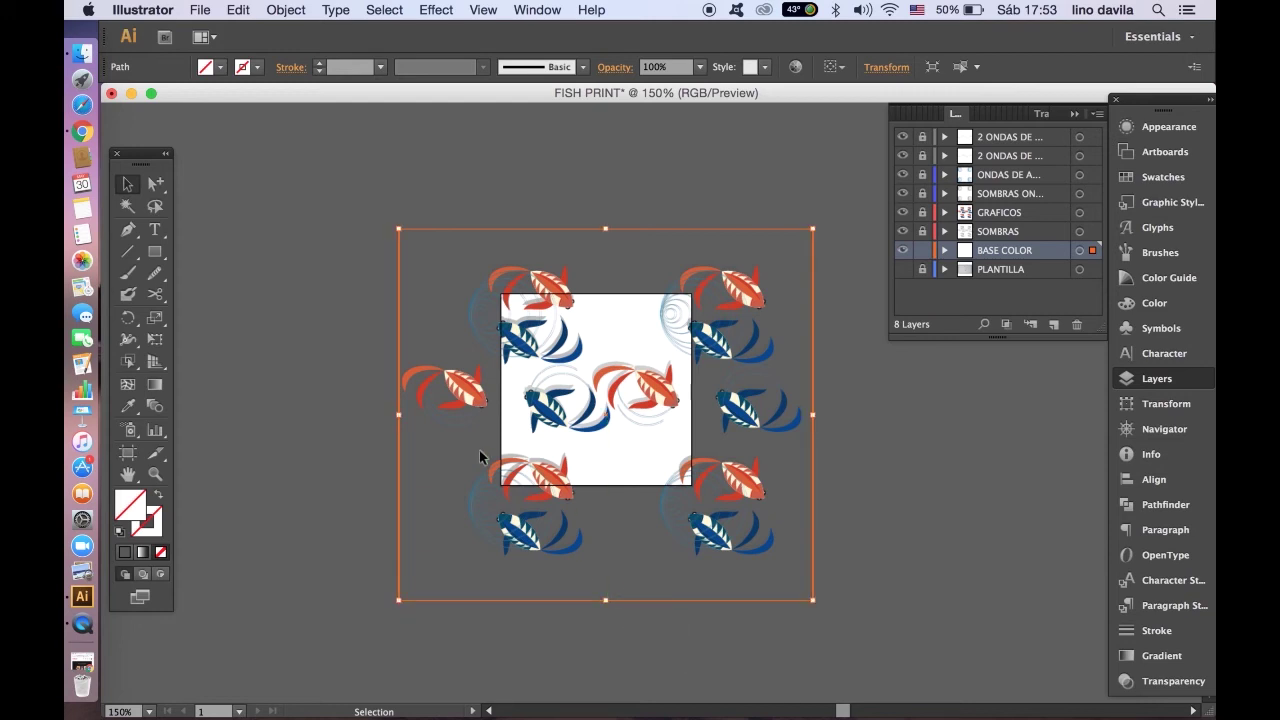
click(869, 441)
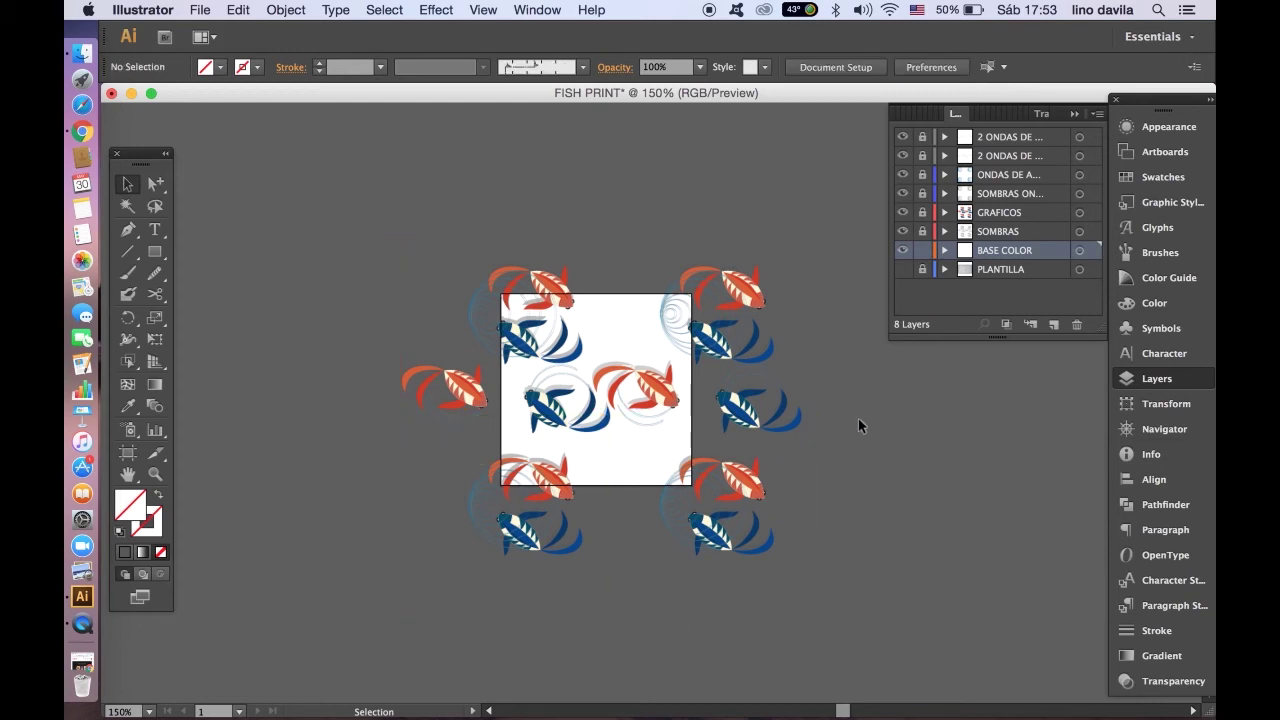
click(656, 259)
click(537, 9)
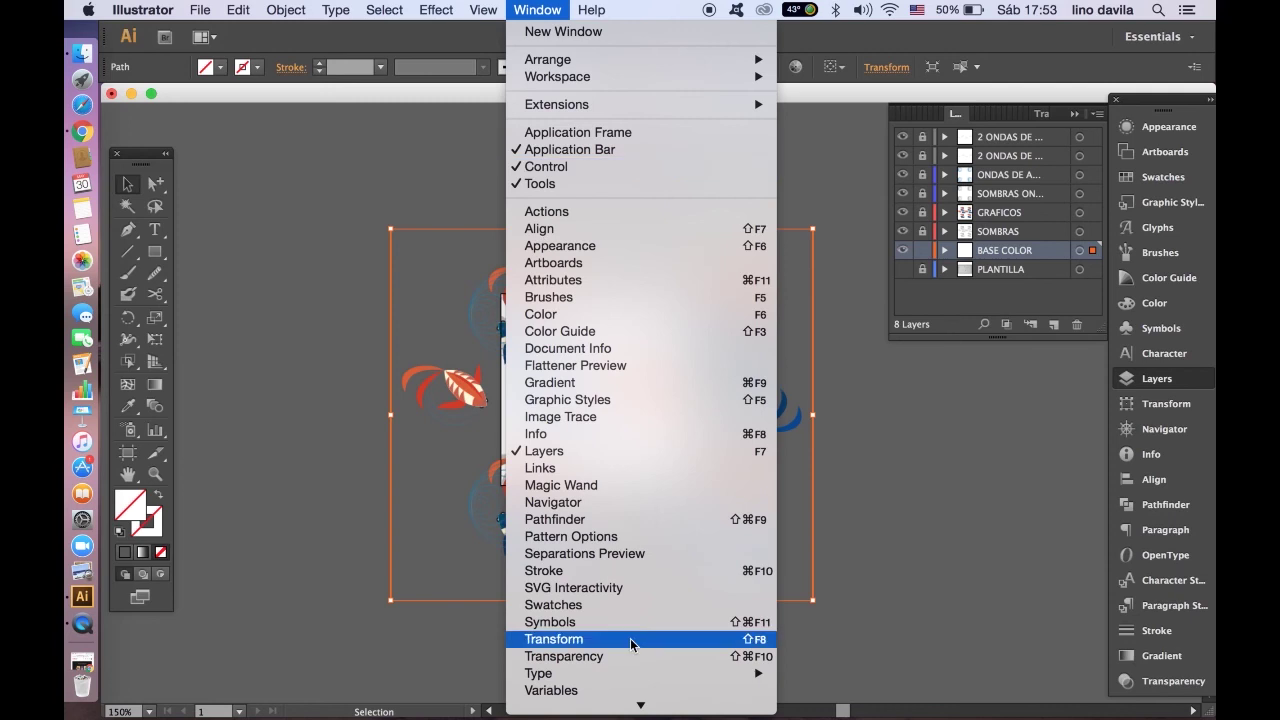
Fill the base rectangle with light blue PANTONE 637 UP from the Color Bridge Uncoated library
mouse_move(574, 657)
click(632, 548)
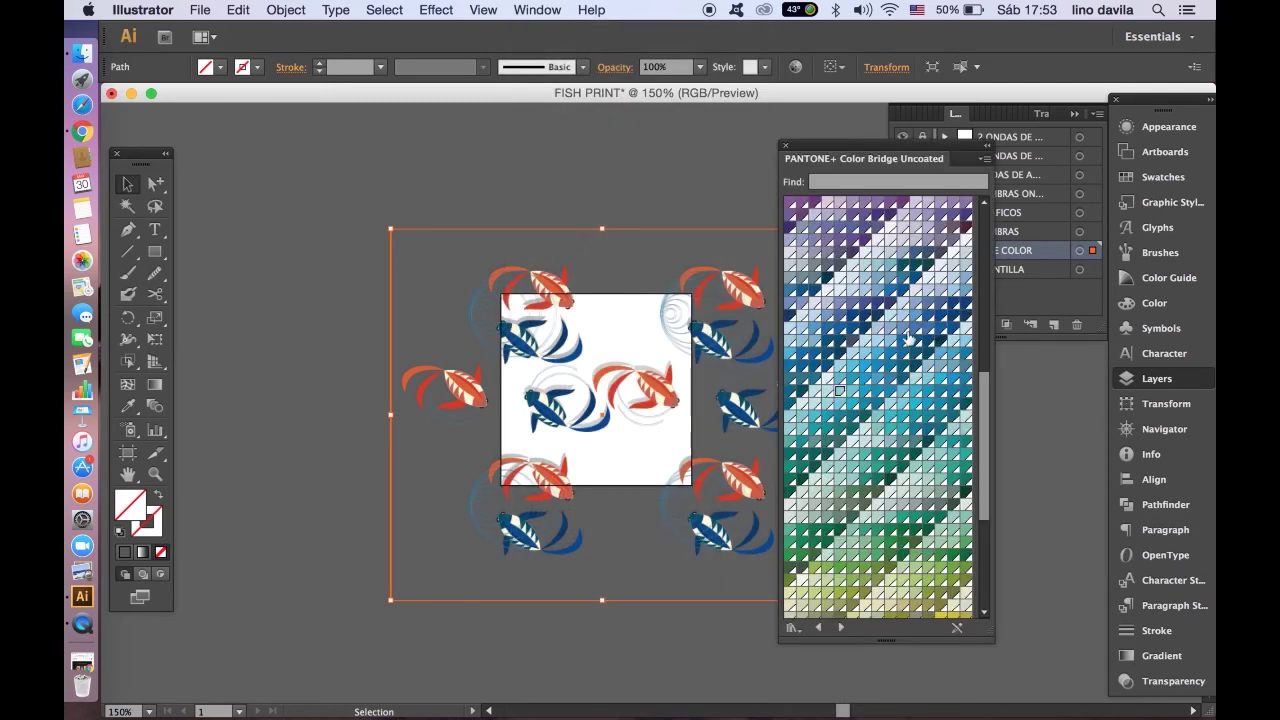
click(840, 394)
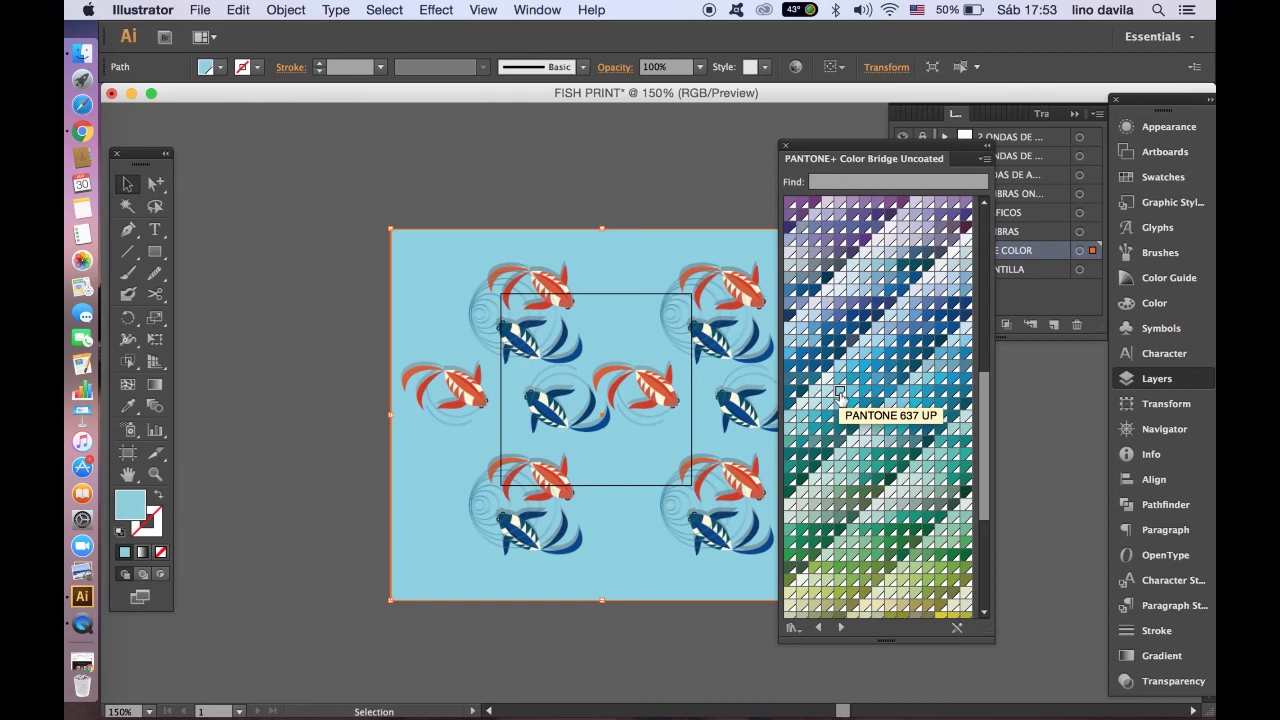
key(super+equal)
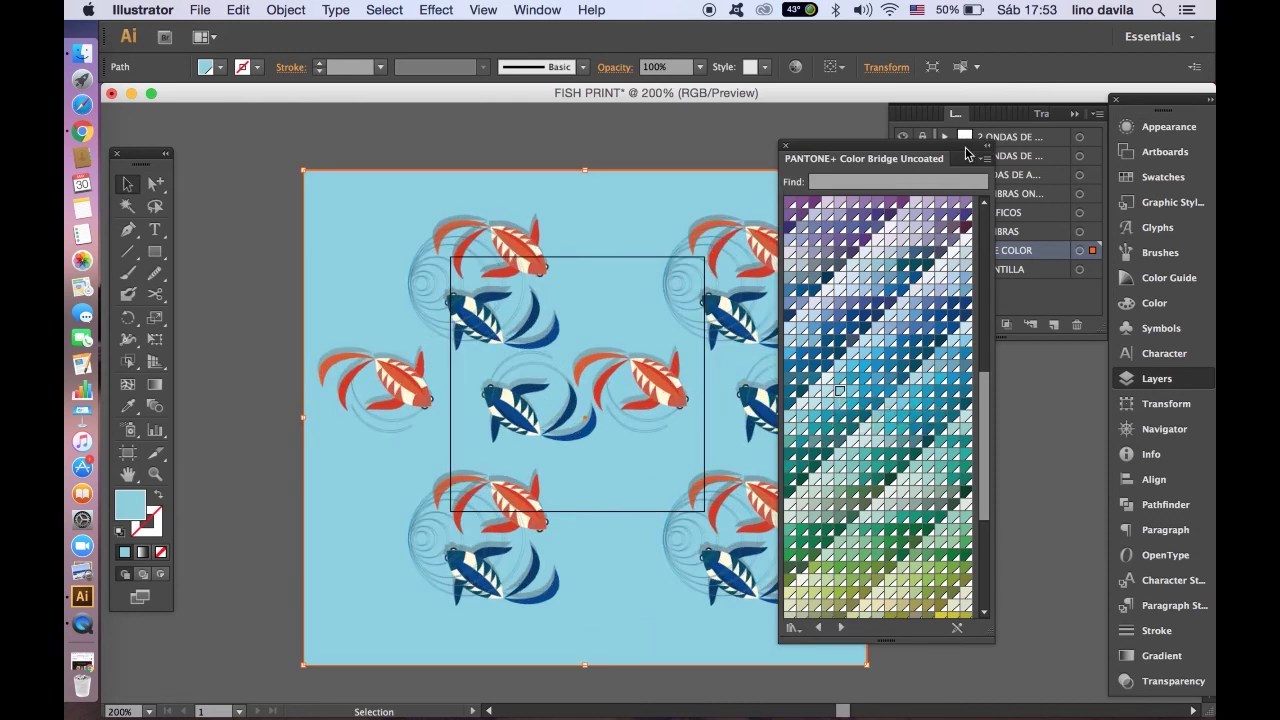
Dock and collapse the Pantone library, then show Layers with PLANTILLA selected
drag(966, 153, 286, 96)
click(894, 465)
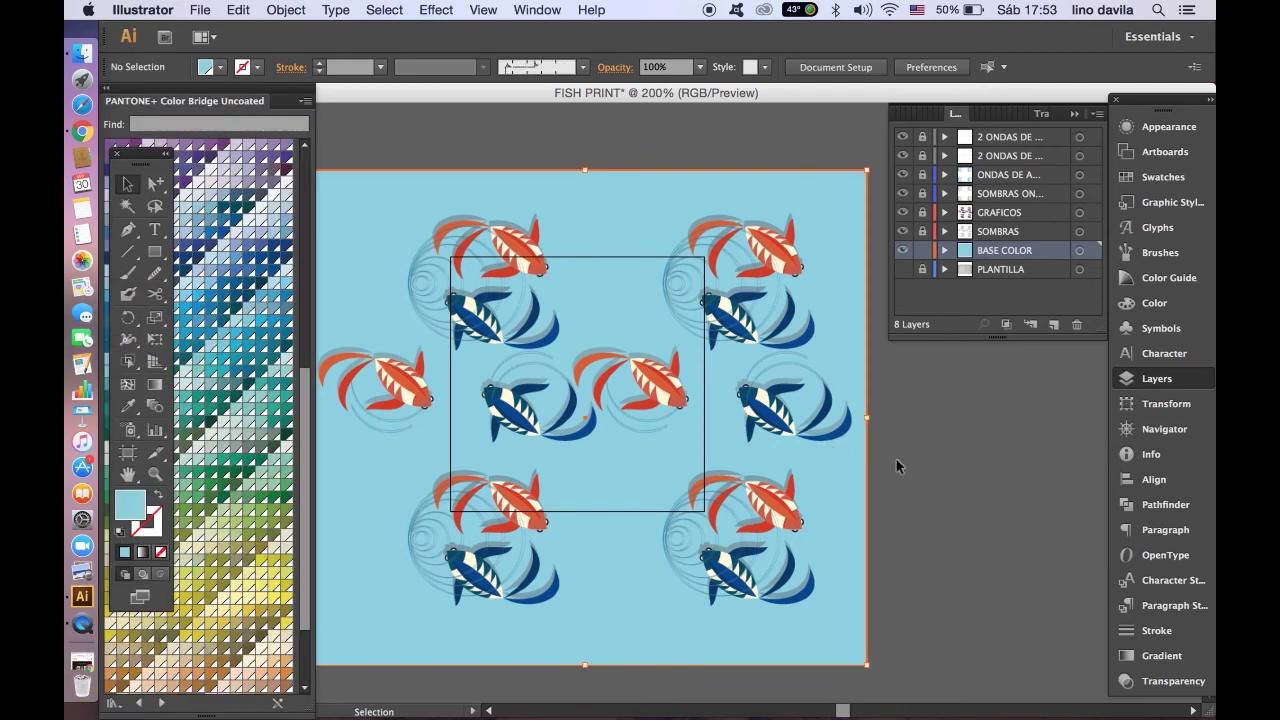
drag(274, 92, 145, 95)
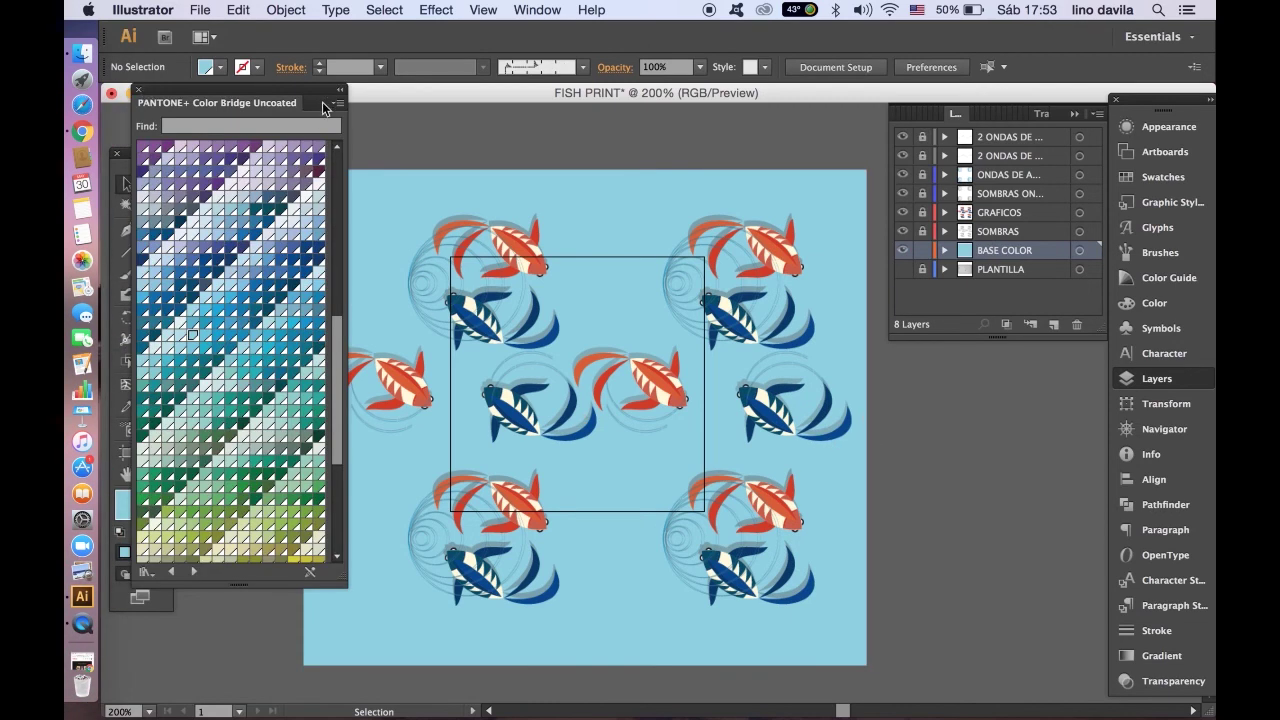
click(340, 90)
drag(1135, 211, 1157, 211)
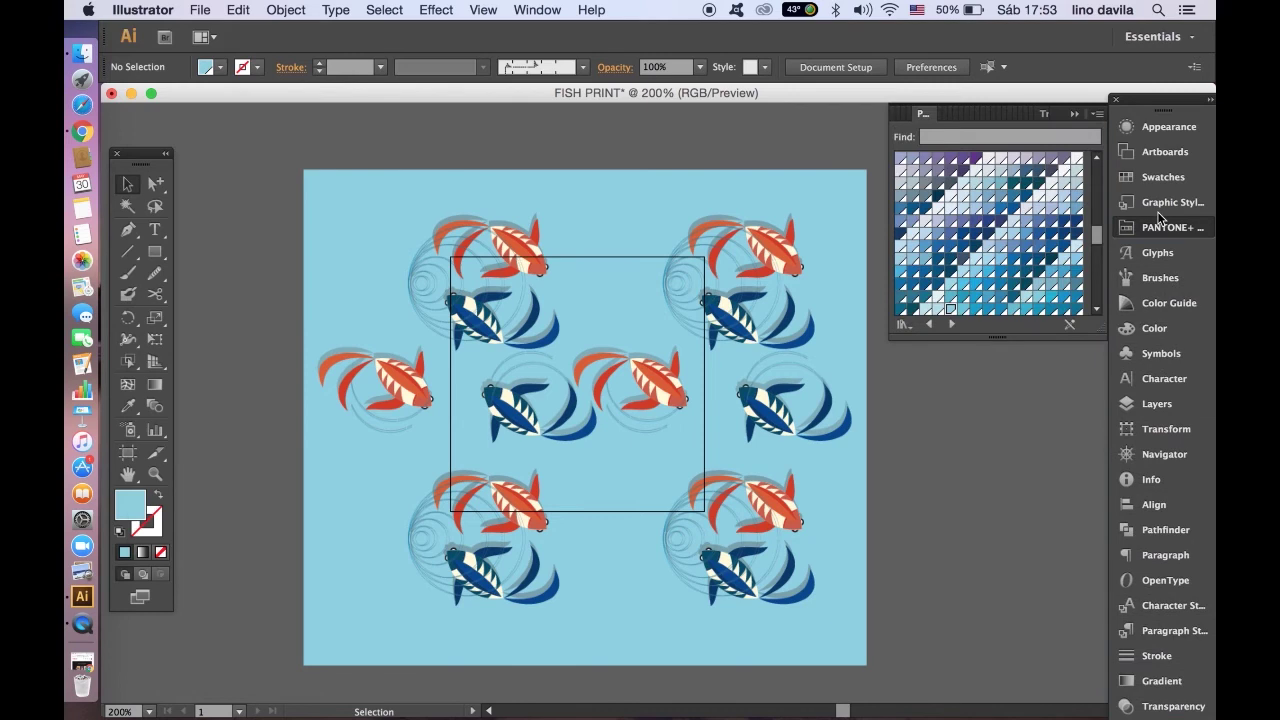
click(1076, 113)
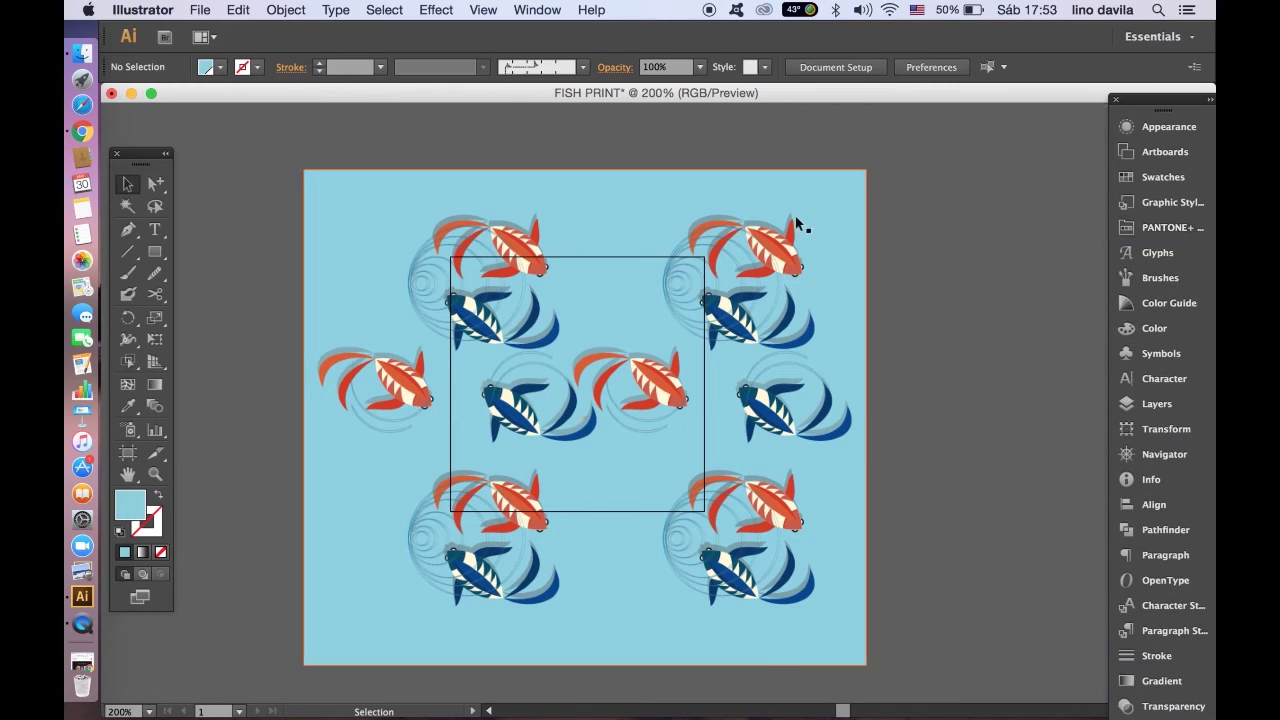
click(1152, 403)
click(1007, 271)
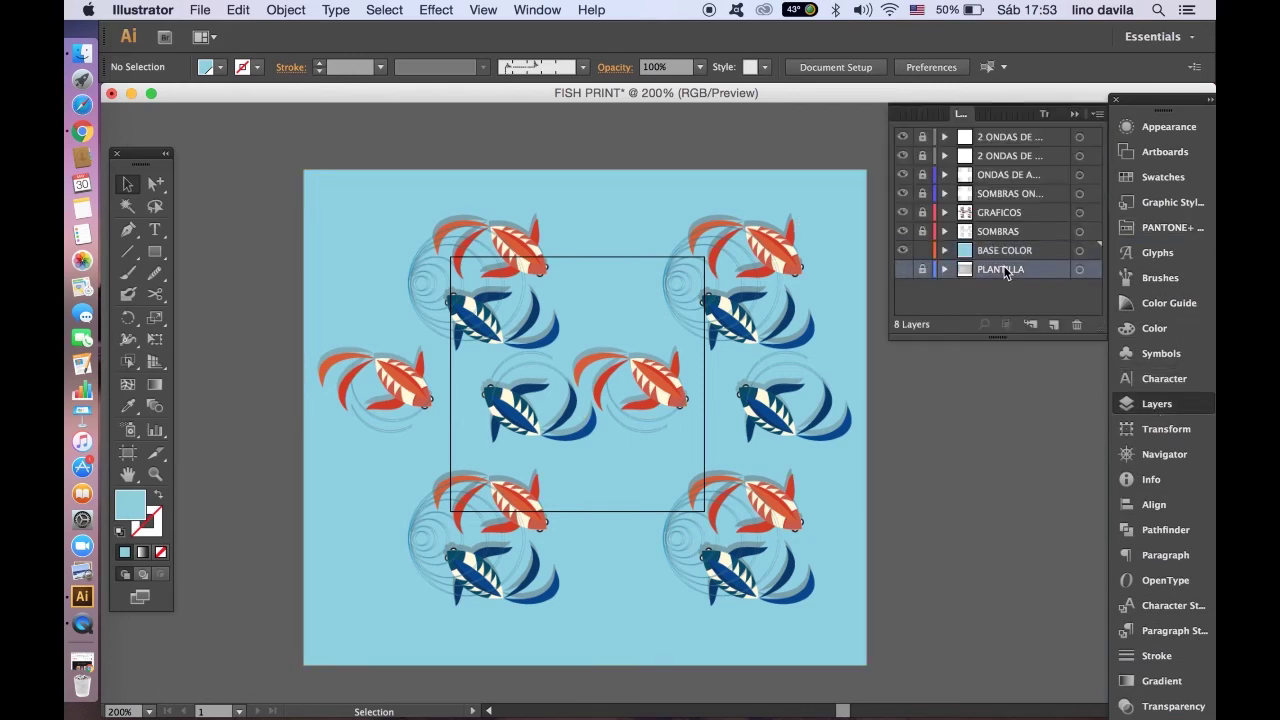
Create a new layer above PLANTILLA named BASE
click(1052, 326)
double_click(1000, 269)
text(BASE)
key(Return)
Draw a rough square from the tile's top-left corner, then deselect it
click(155, 252)
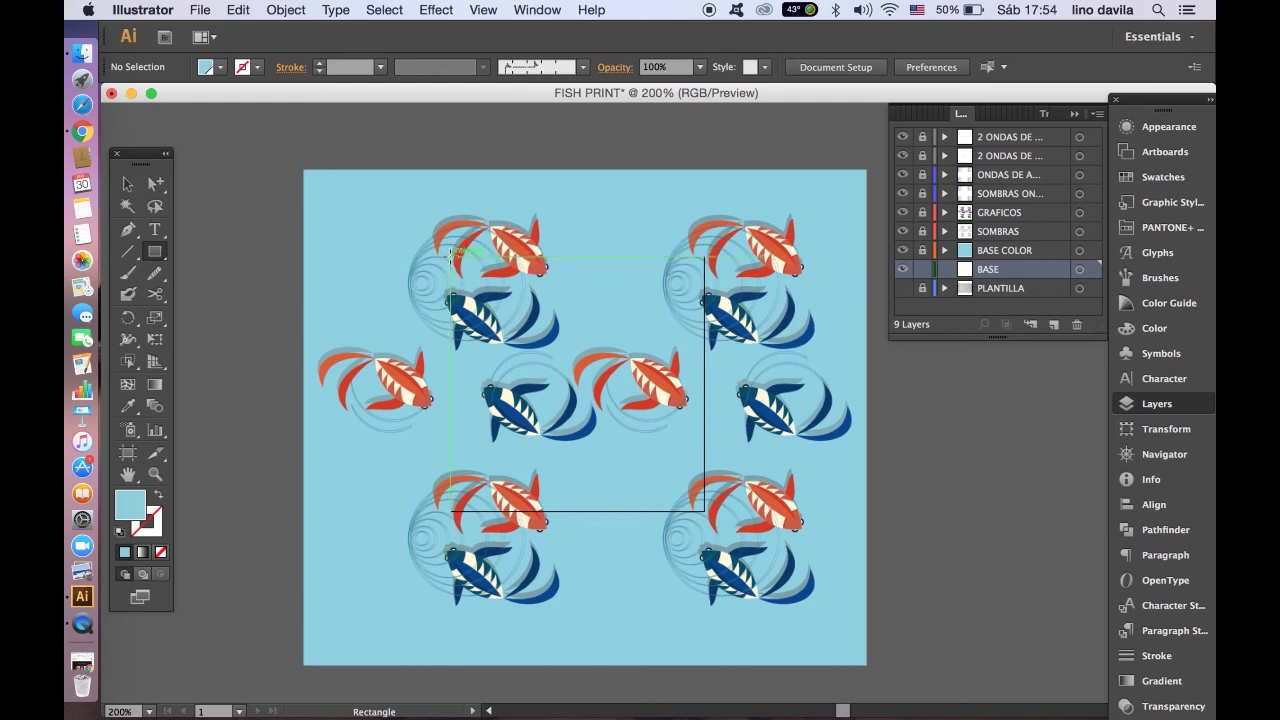
drag(452, 254, 668, 510)
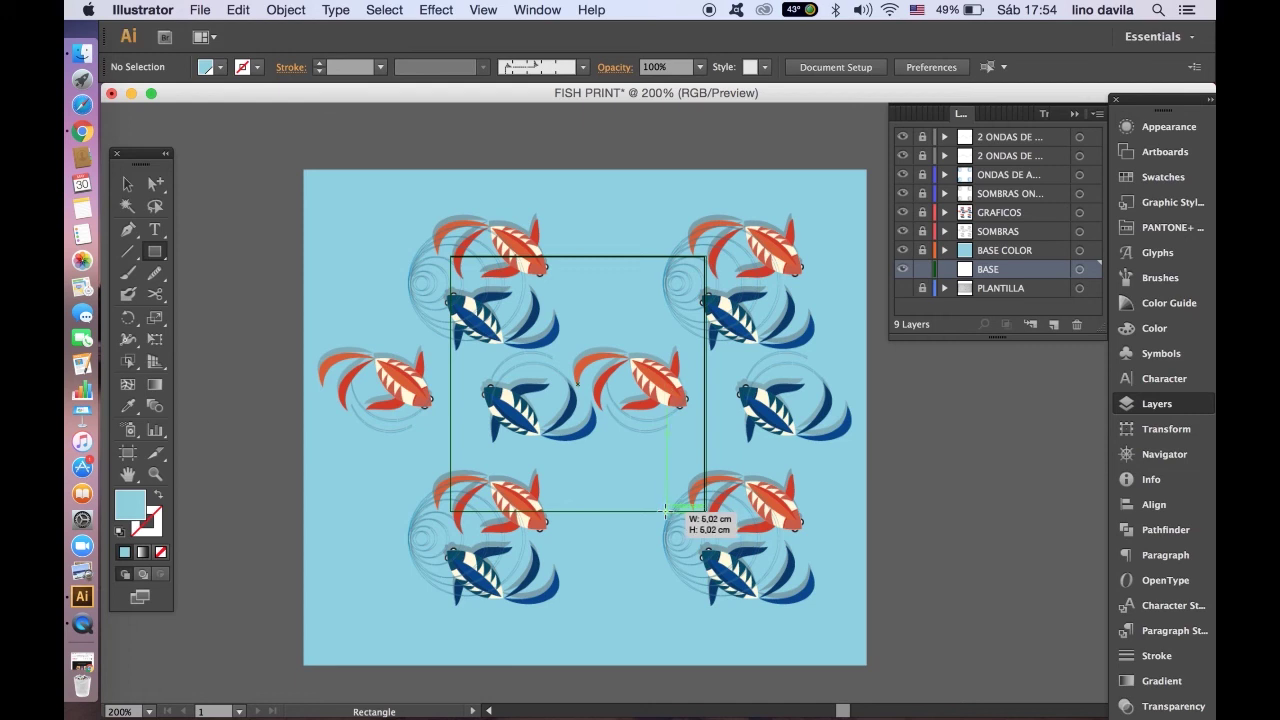
drag(668, 510, 657, 515)
click(127, 183)
click(246, 257)
Create an exact 5 × 5 cm square at the tile's top-left corner
click(154, 252)
click(451, 253)
text(5)
key(Tab)
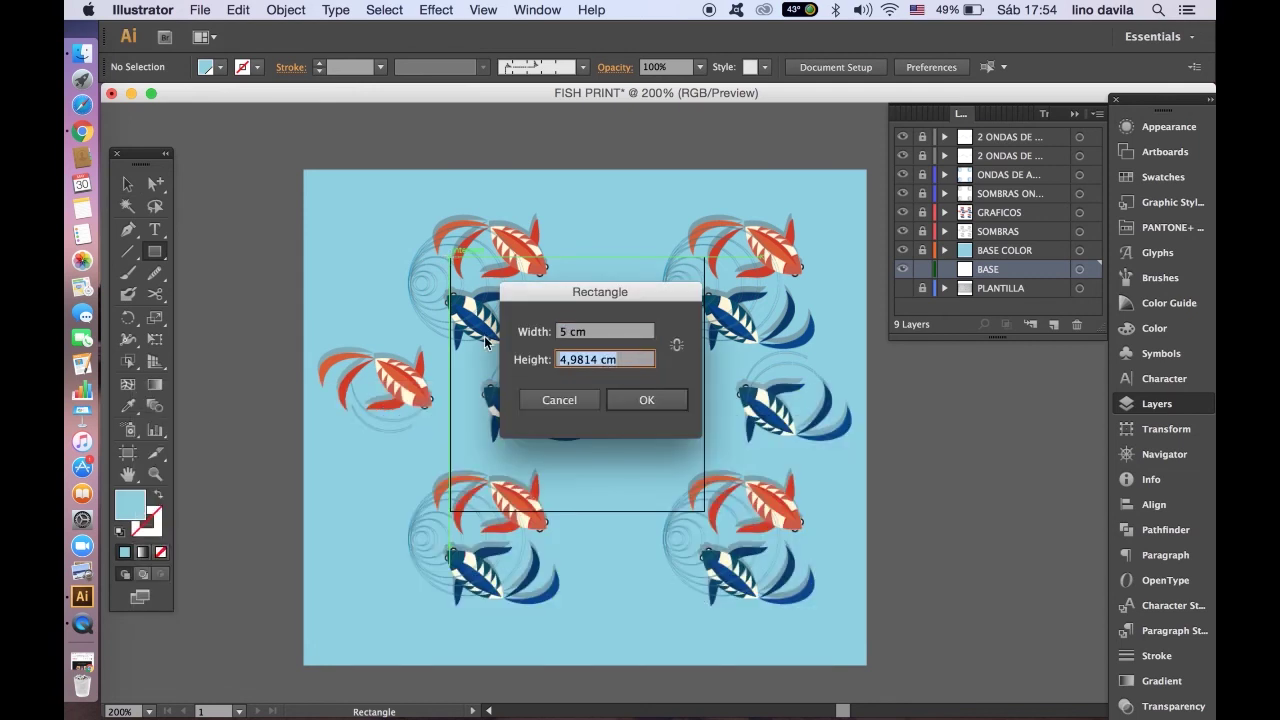
text(5)
key(Return)
click(127, 183)
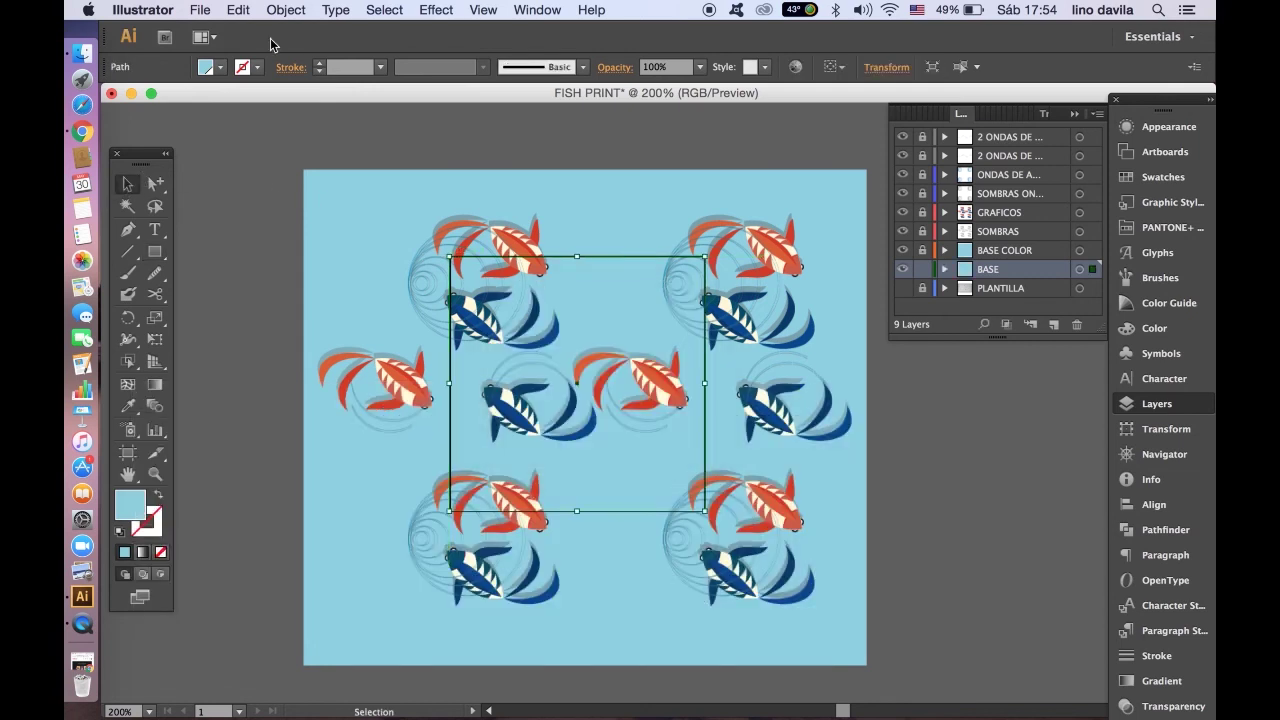
Set the square's fill to None, leaving only its outline
click(219, 67)
click(118, 101)
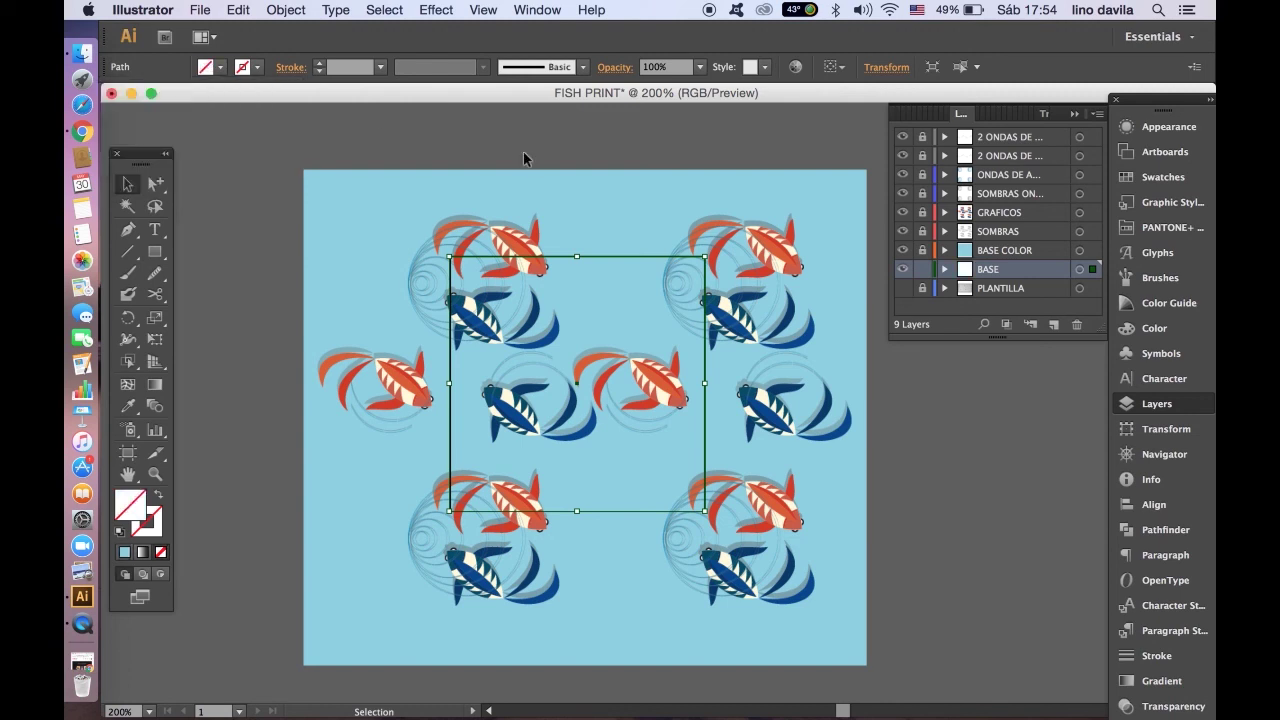
drag(590, 262, 592, 264)
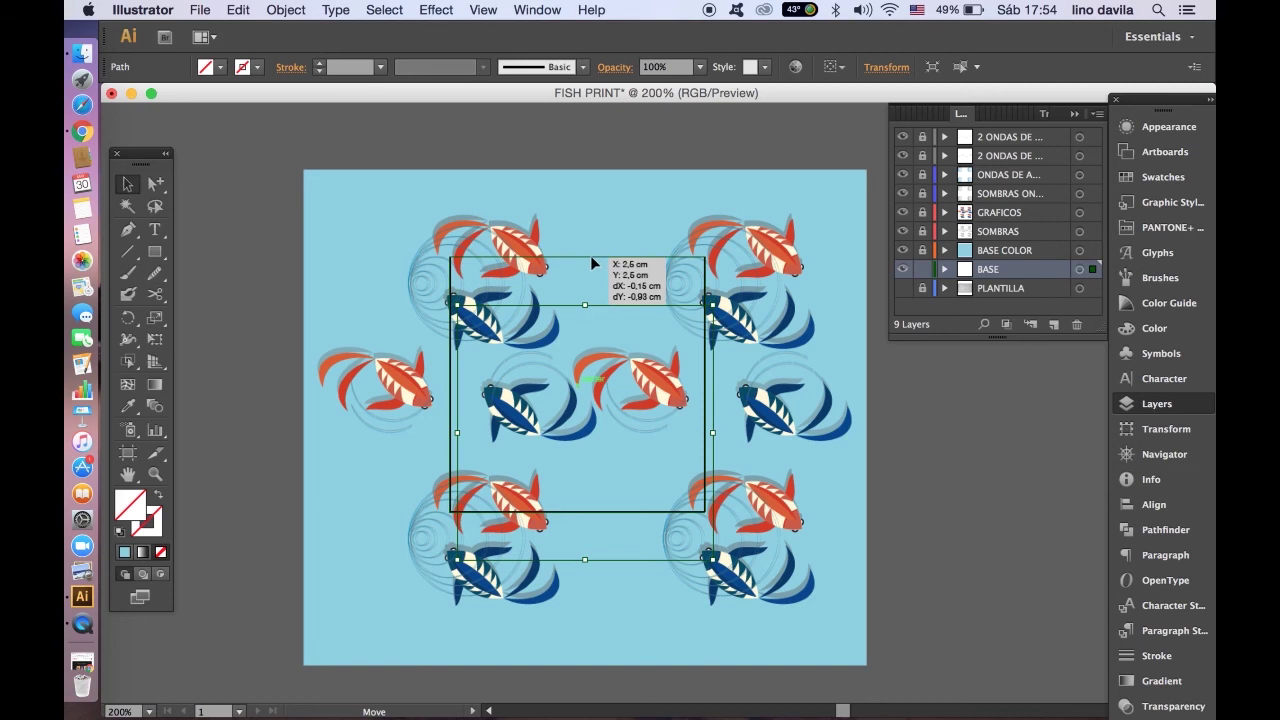
drag(591, 261, 590, 256)
click(660, 165)
Apply an Object > Transform > Move of 0 horizontal and 0 vertical to the square
click(632, 257)
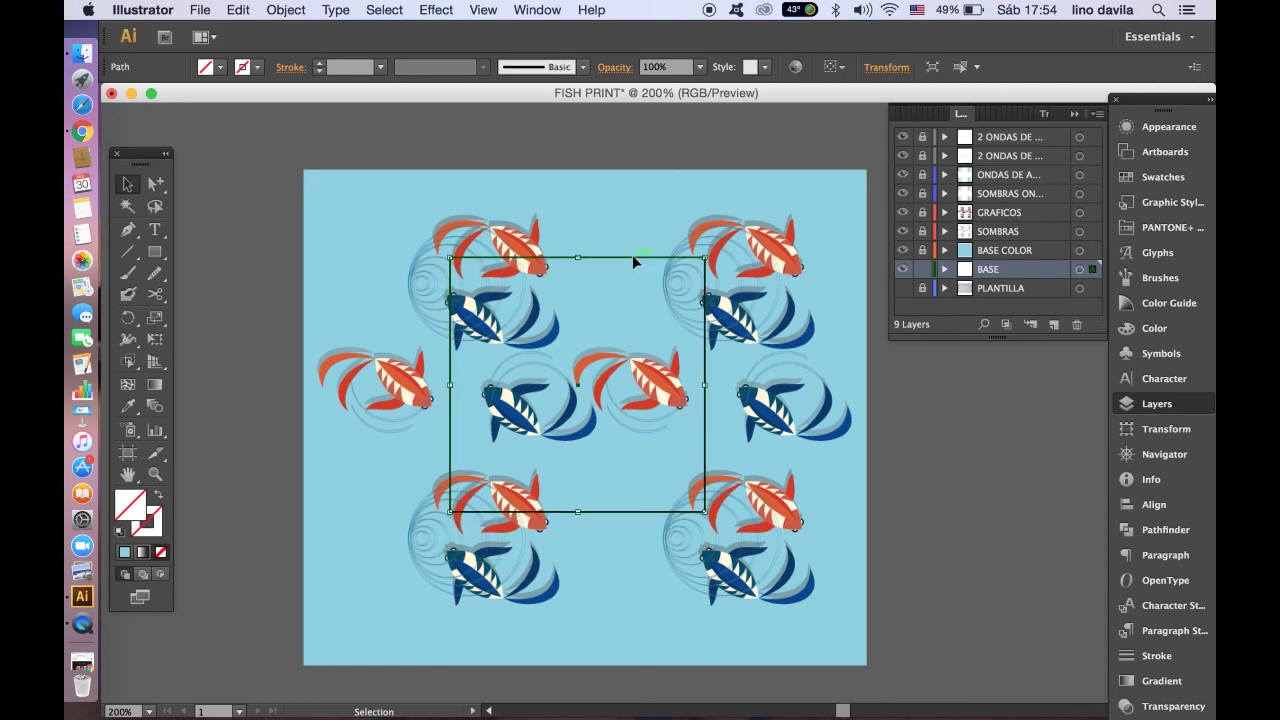
click(287, 9)
click(471, 54)
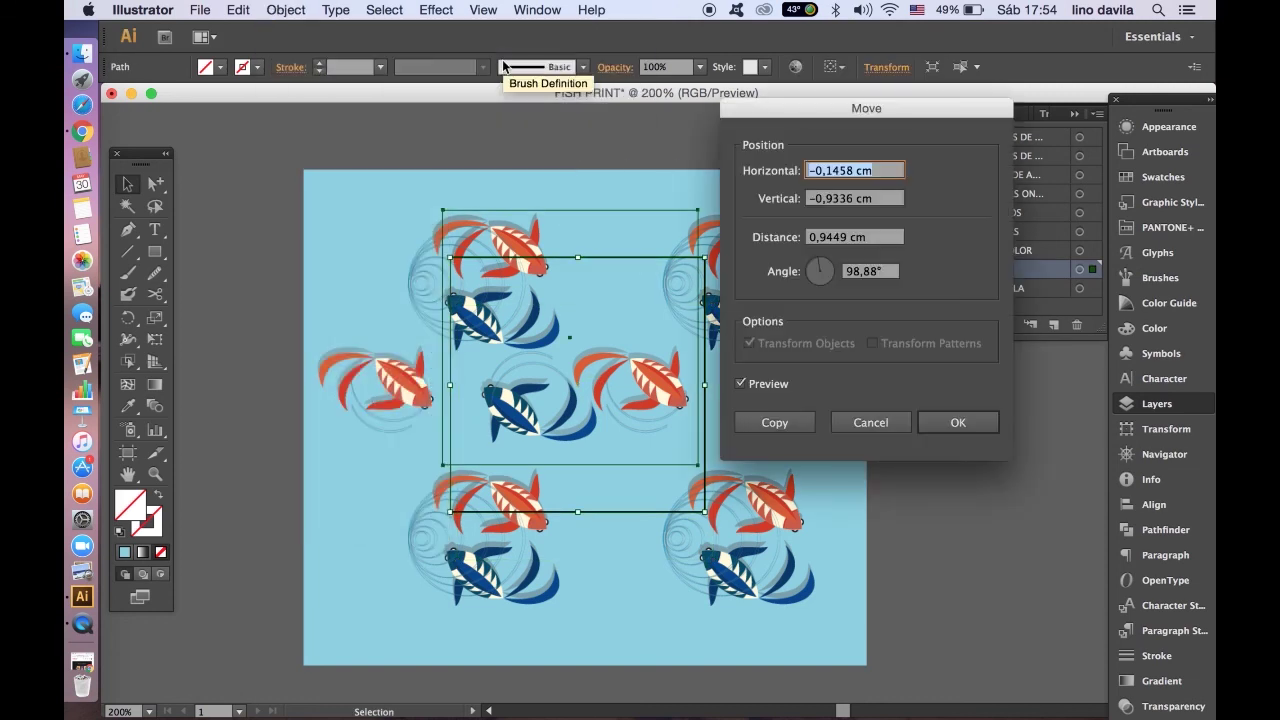
text(0)
key(Tab)
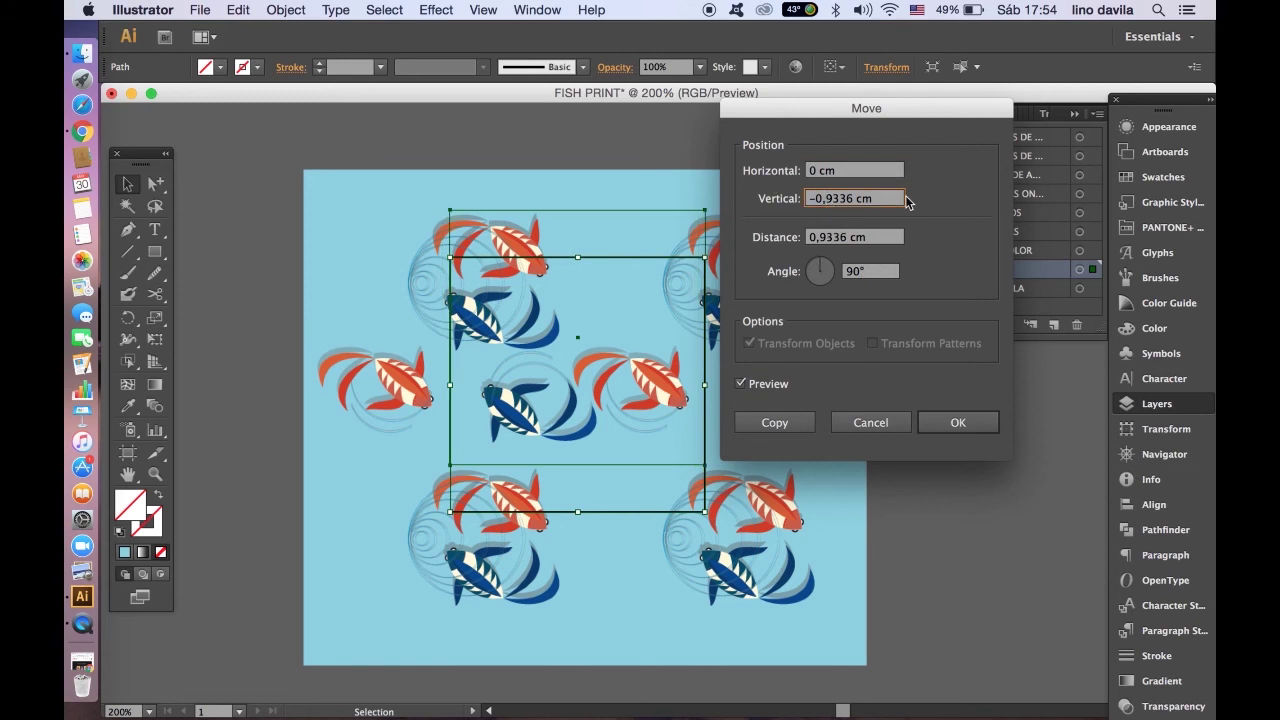
text(0)
click(938, 418)
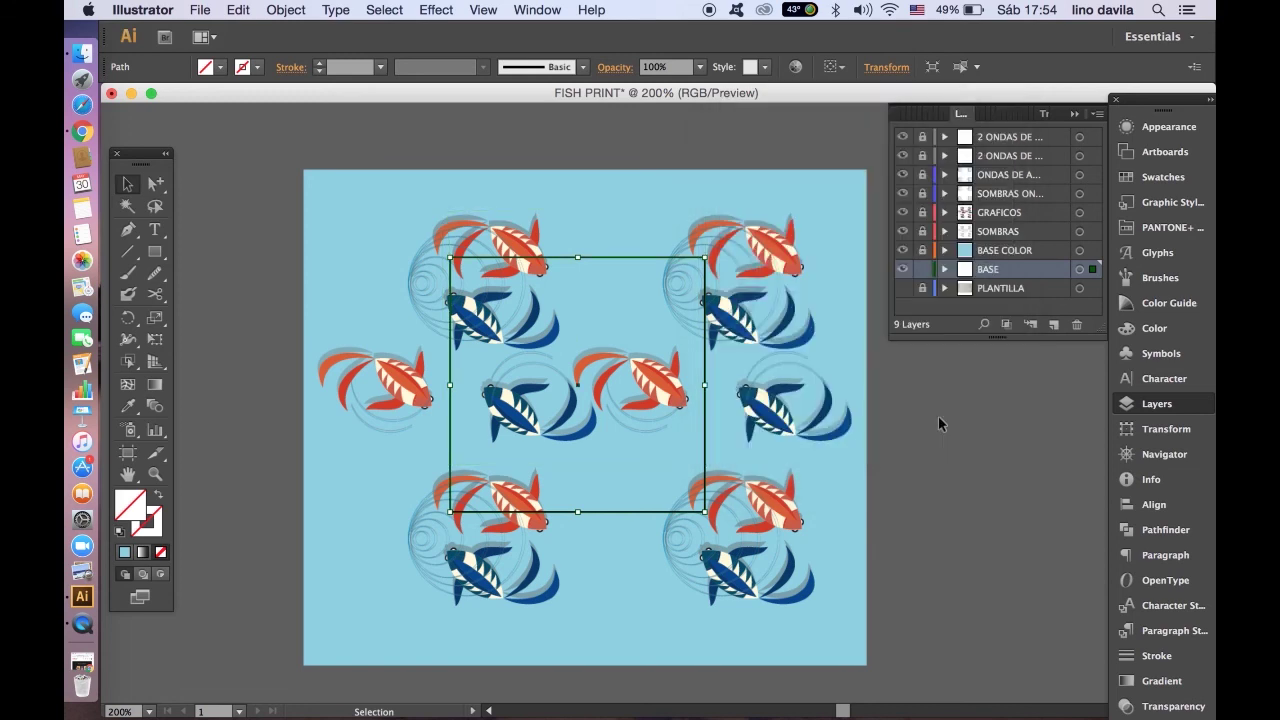
click(708, 128)
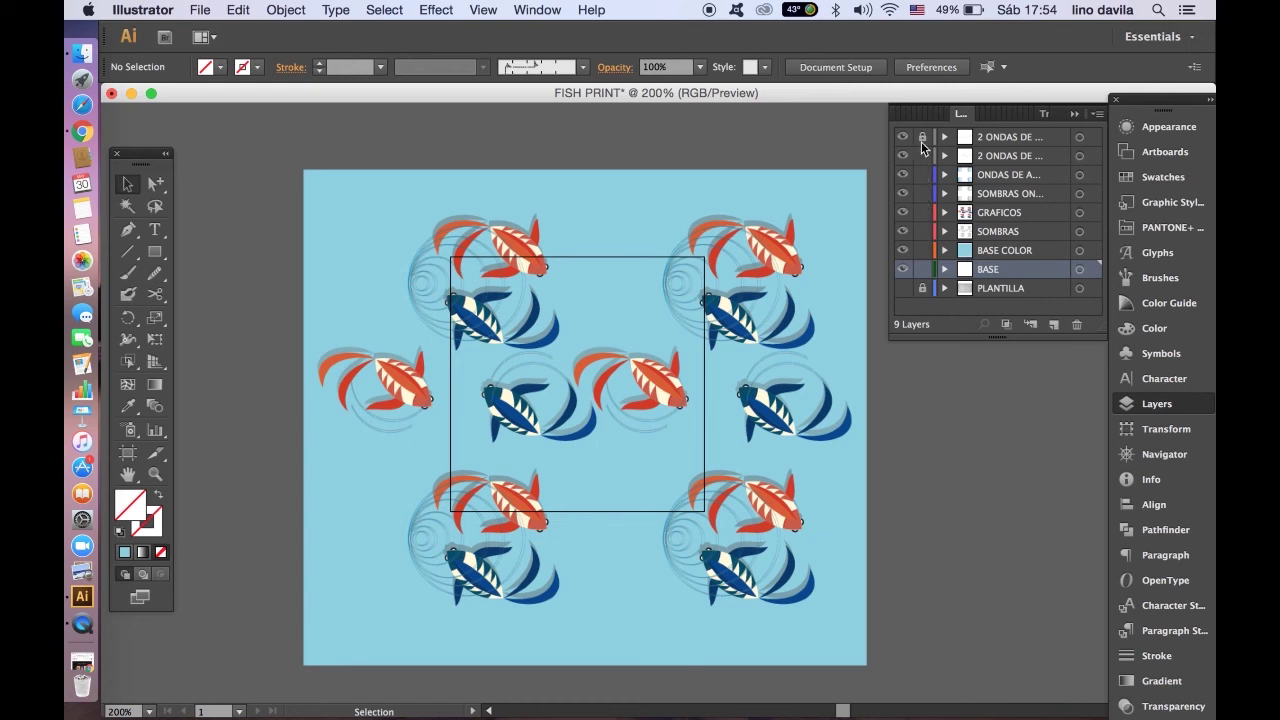
Turn all the koi tile artwork into a new swatch in the Swatches panel
click(1097, 116)
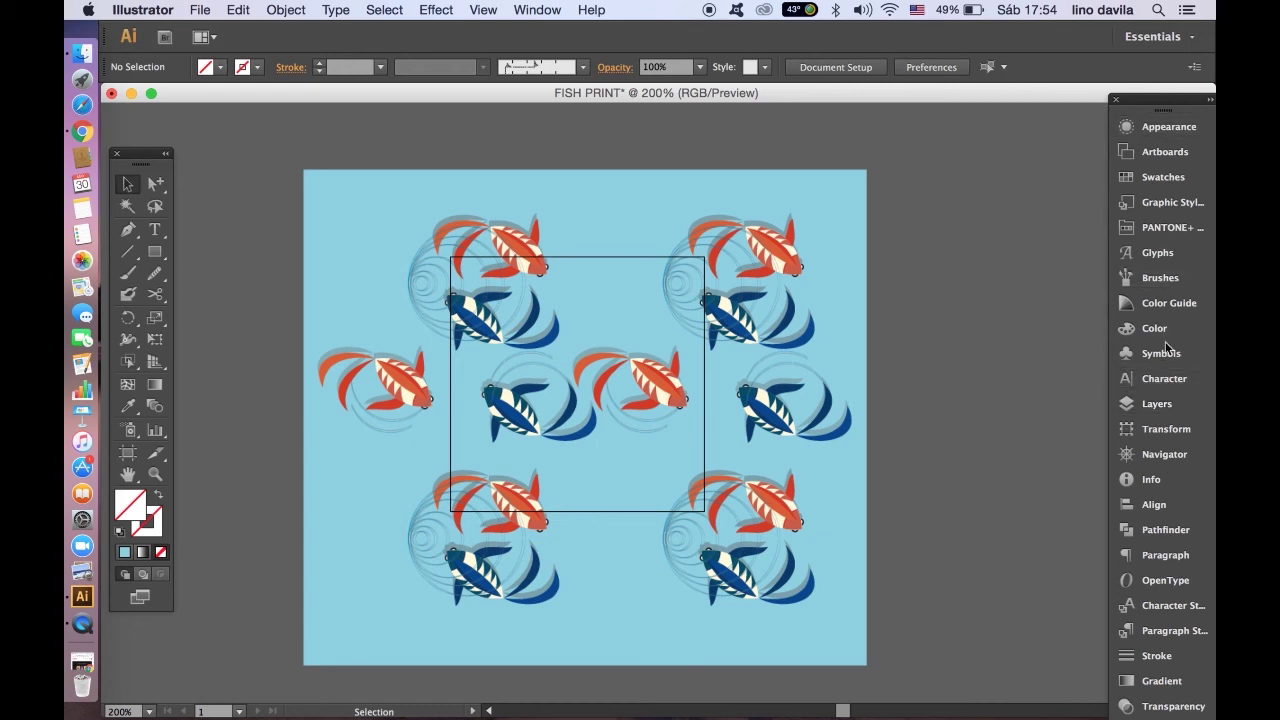
click(1163, 176)
key(ctrl+minus)
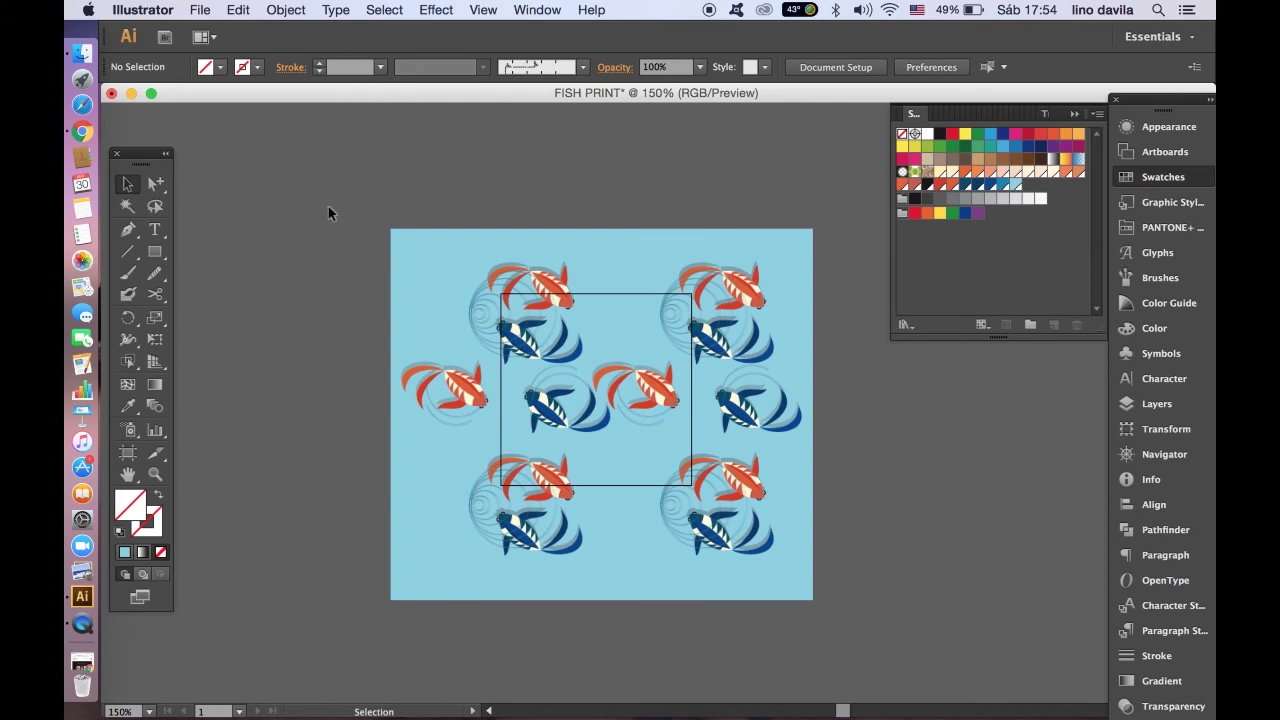
drag(328, 206, 854, 631)
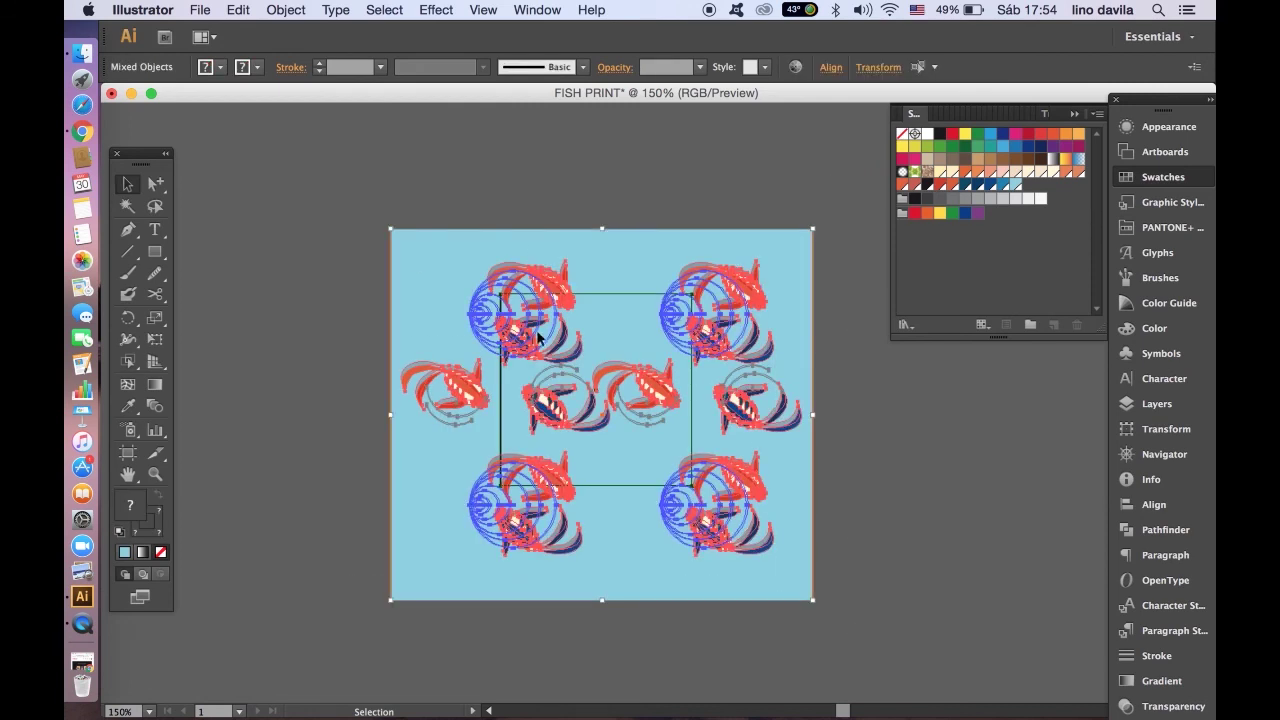
drag(540, 340, 1020, 298)
Draw a large tall rectangle left of the tile and fill it with the koi pattern
key(ctrl+minus)
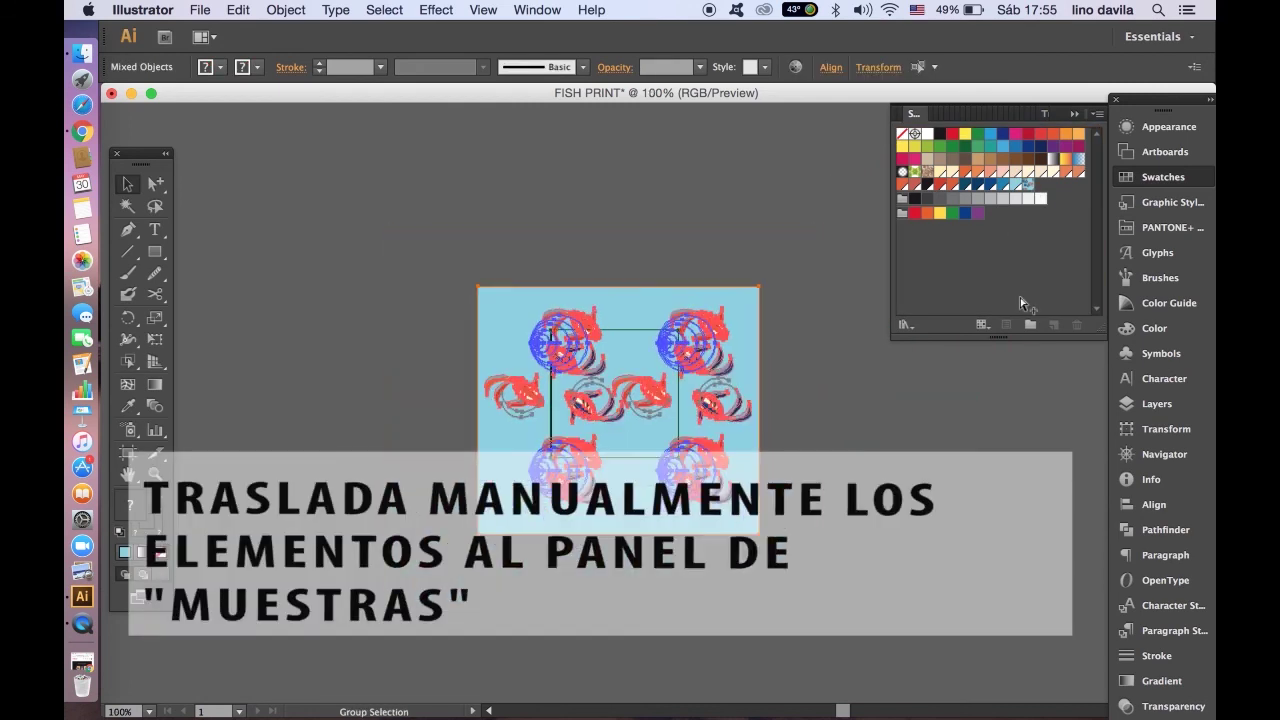
key(ctrl+minus)
click(154, 251)
drag(204, 185, 467, 634)
key(v)
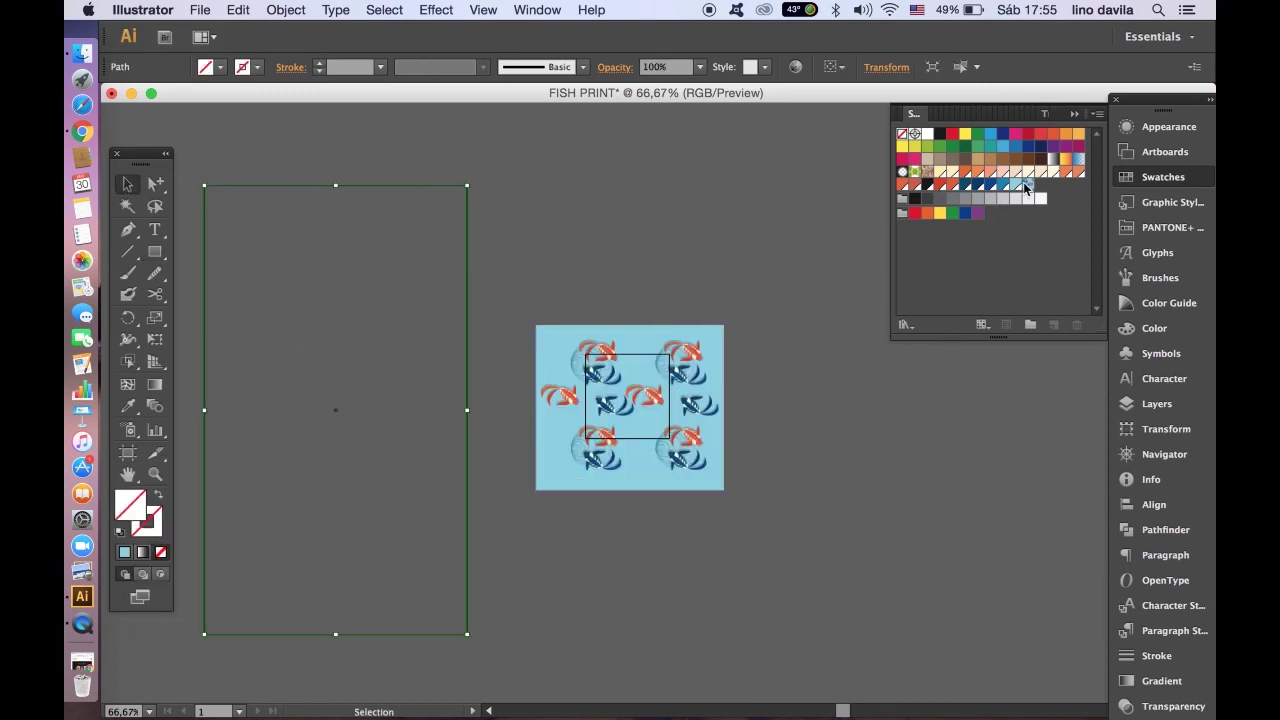
click(1026, 188)
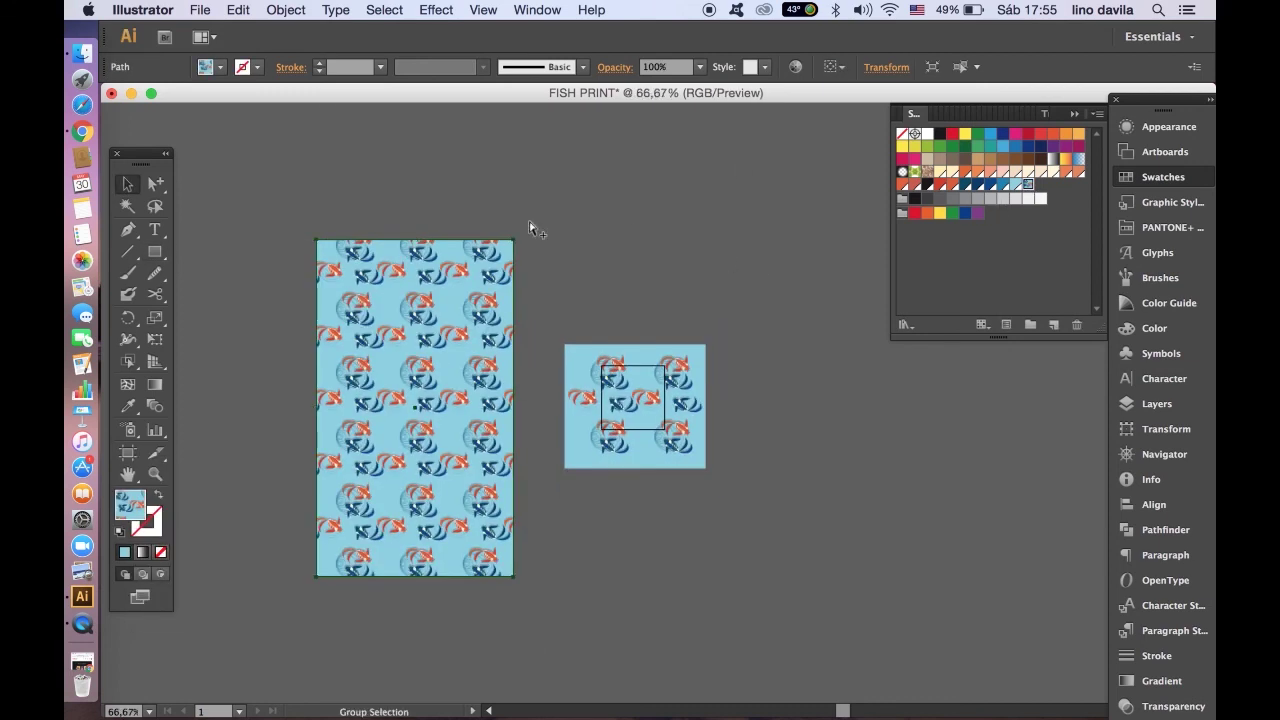
key(ctrl+plus)
drag(389, 249, 704, 146)
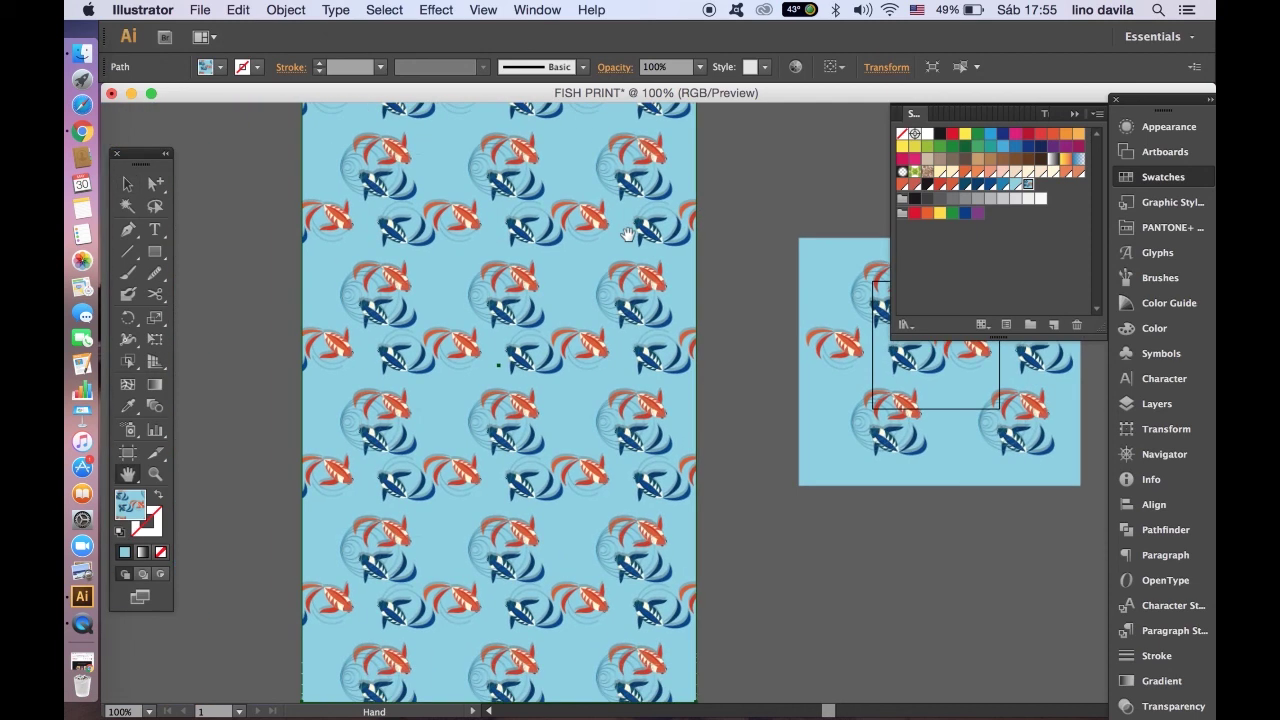
click(127, 183)
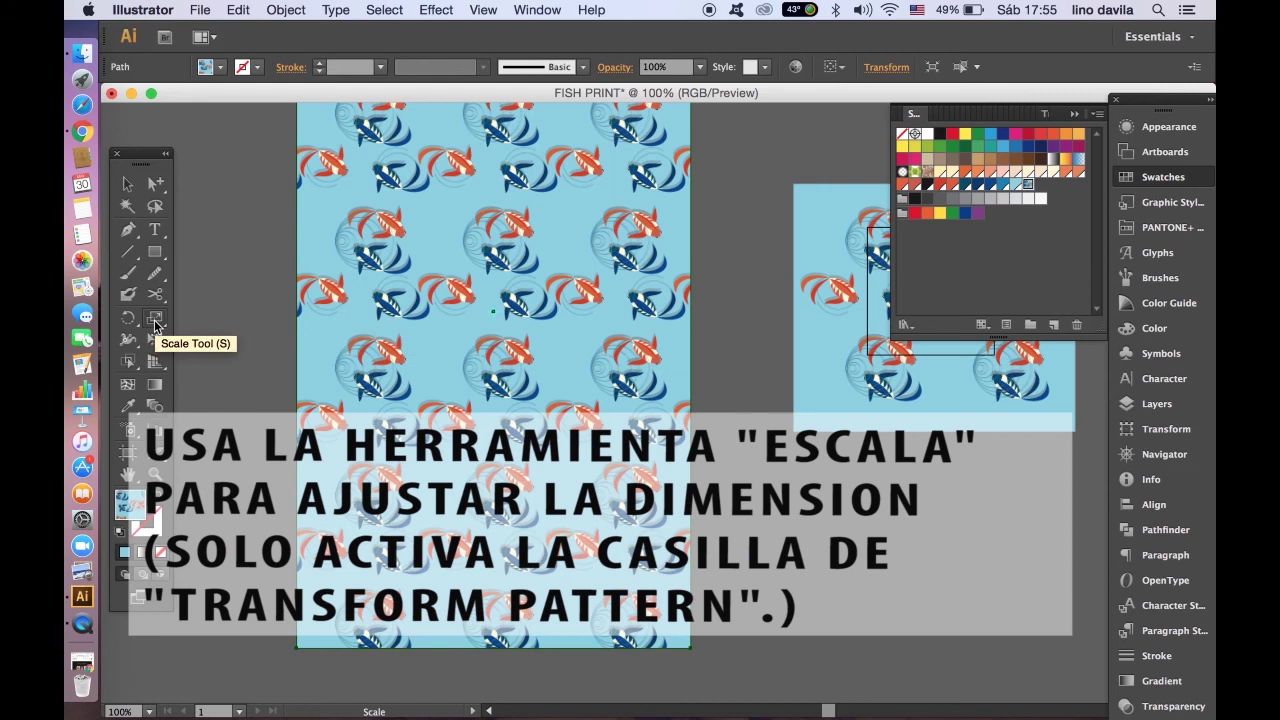
Scale only the koi pattern to 80% uniform, with Transform Objects unchecked
double_click(155, 317)
click(911, 388)
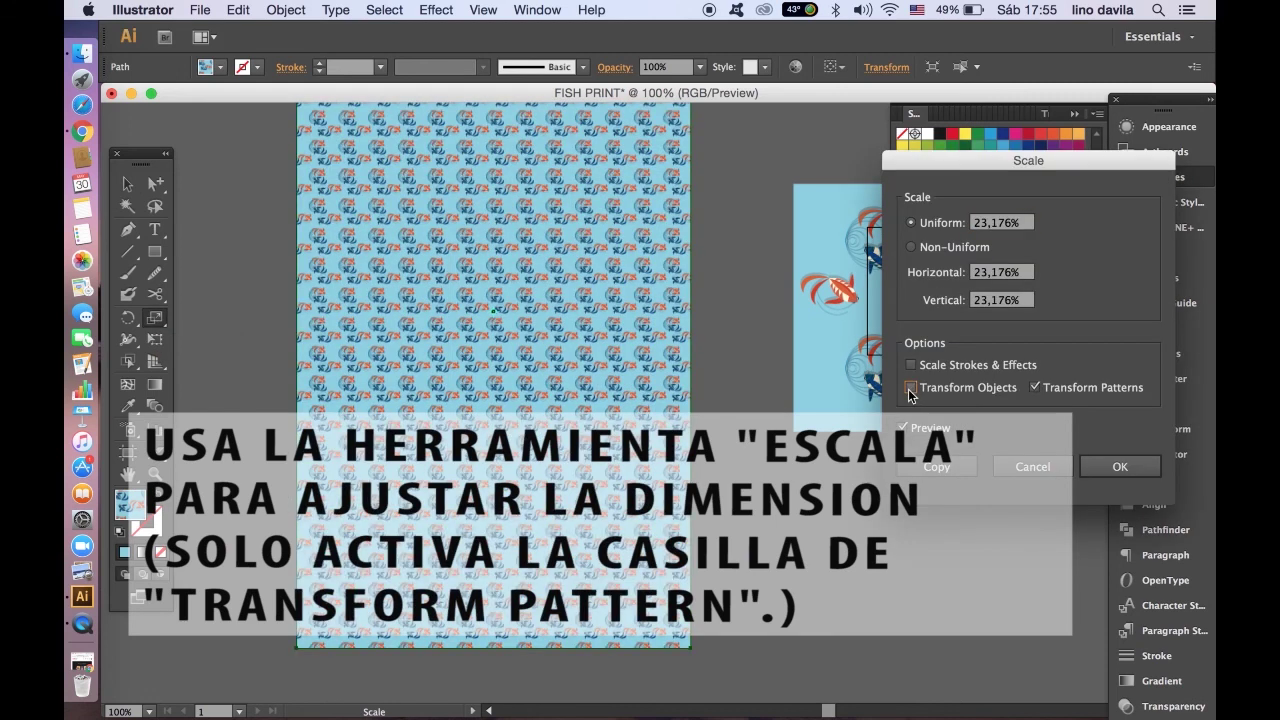
click(977, 222)
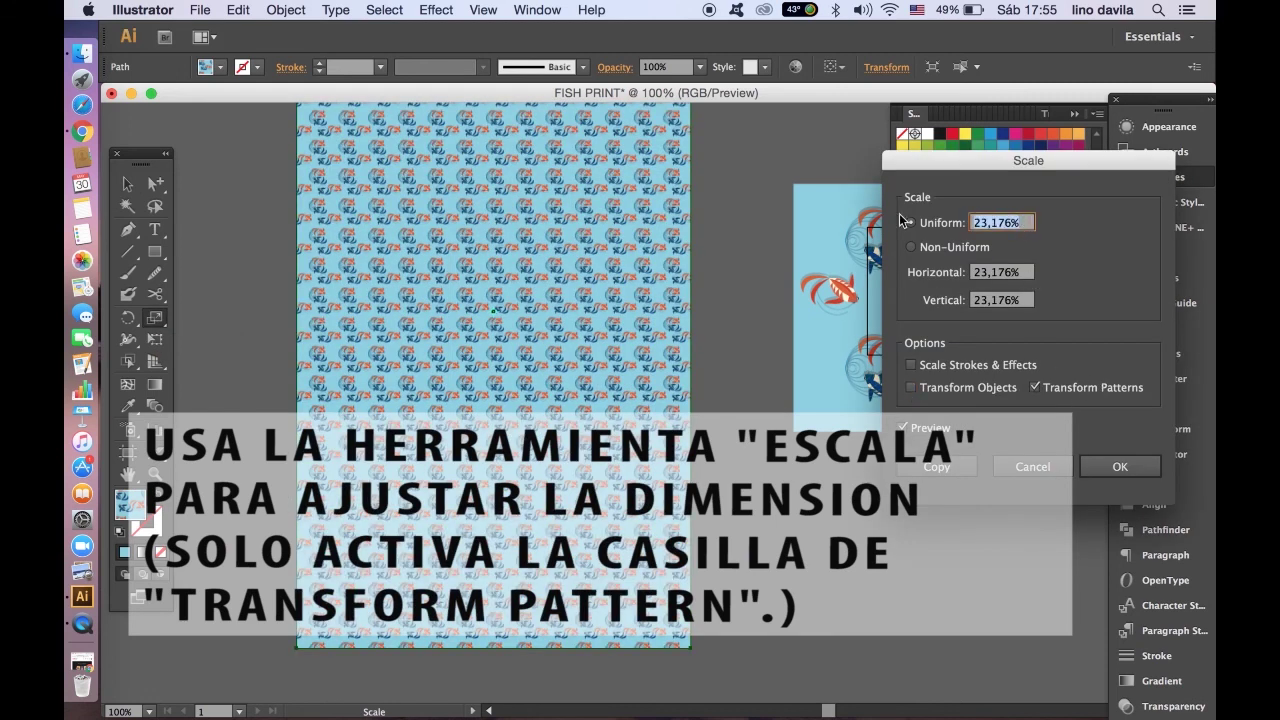
text(60)
click(902, 430)
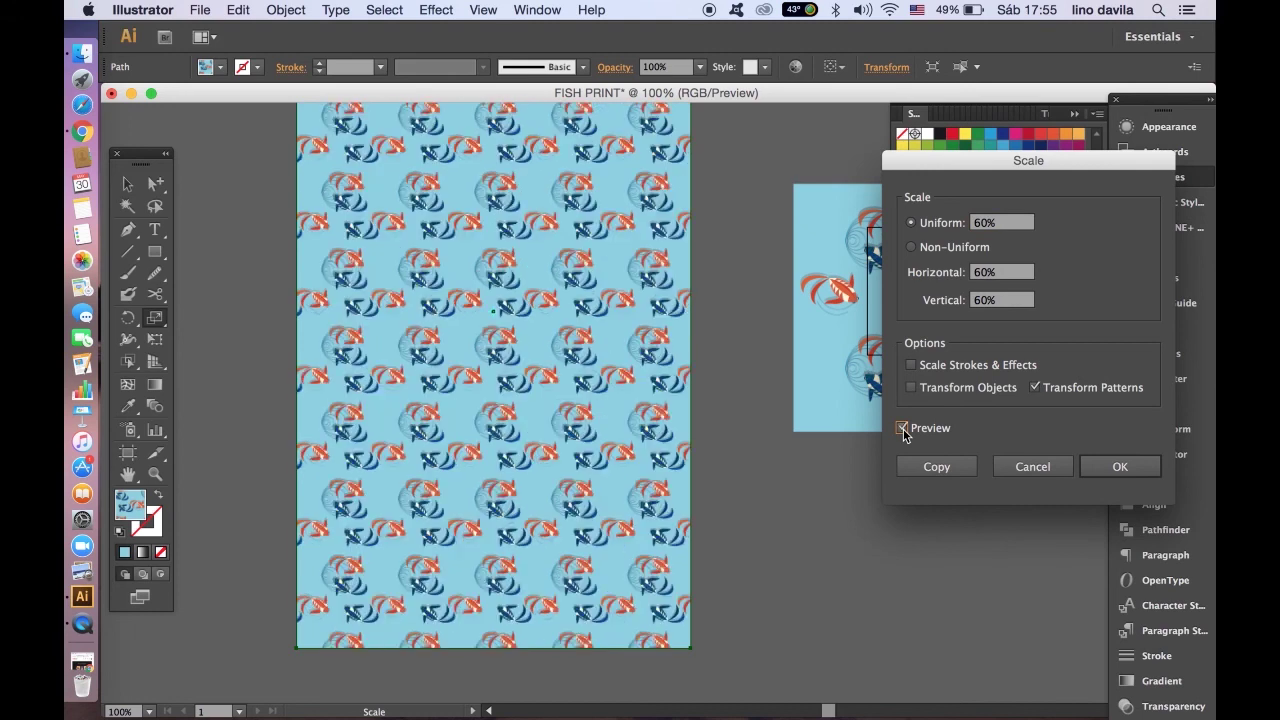
click(913, 219)
click(1019, 273)
text(80)
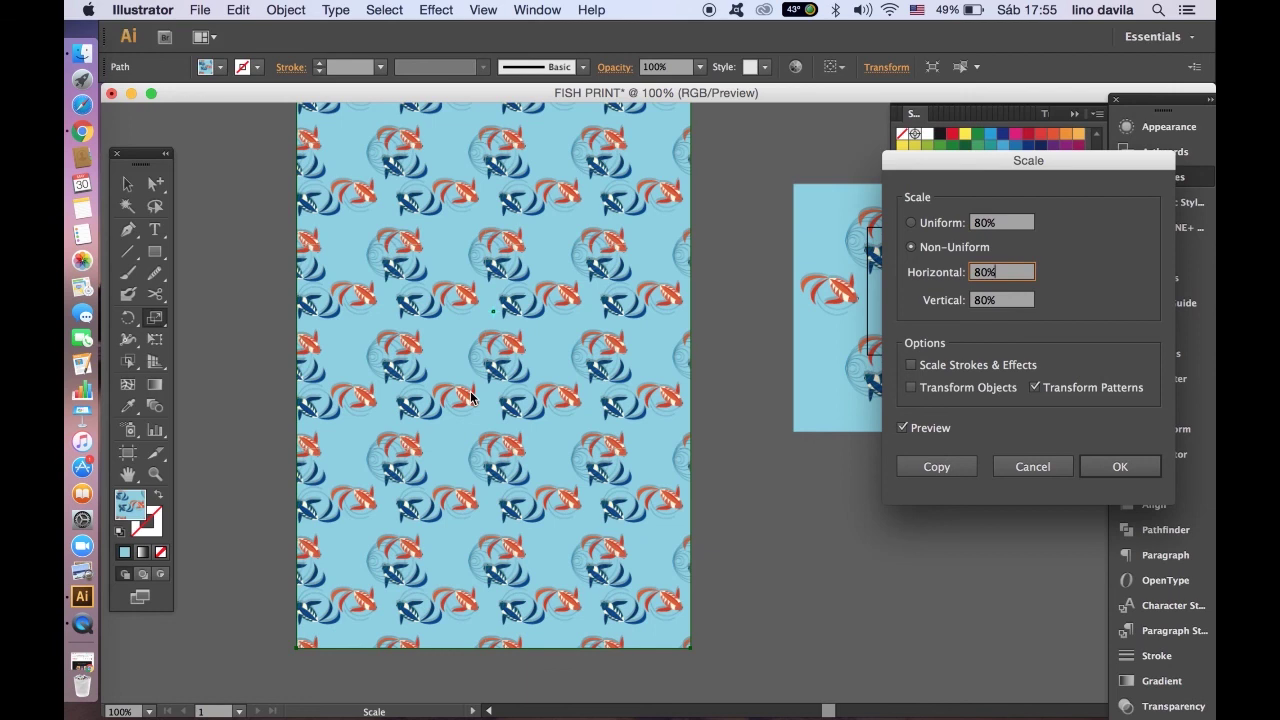
click(1098, 468)
key(super+equal)
key(super+equal)
key(super+equal)
key(super+minus)
key(super+minus)
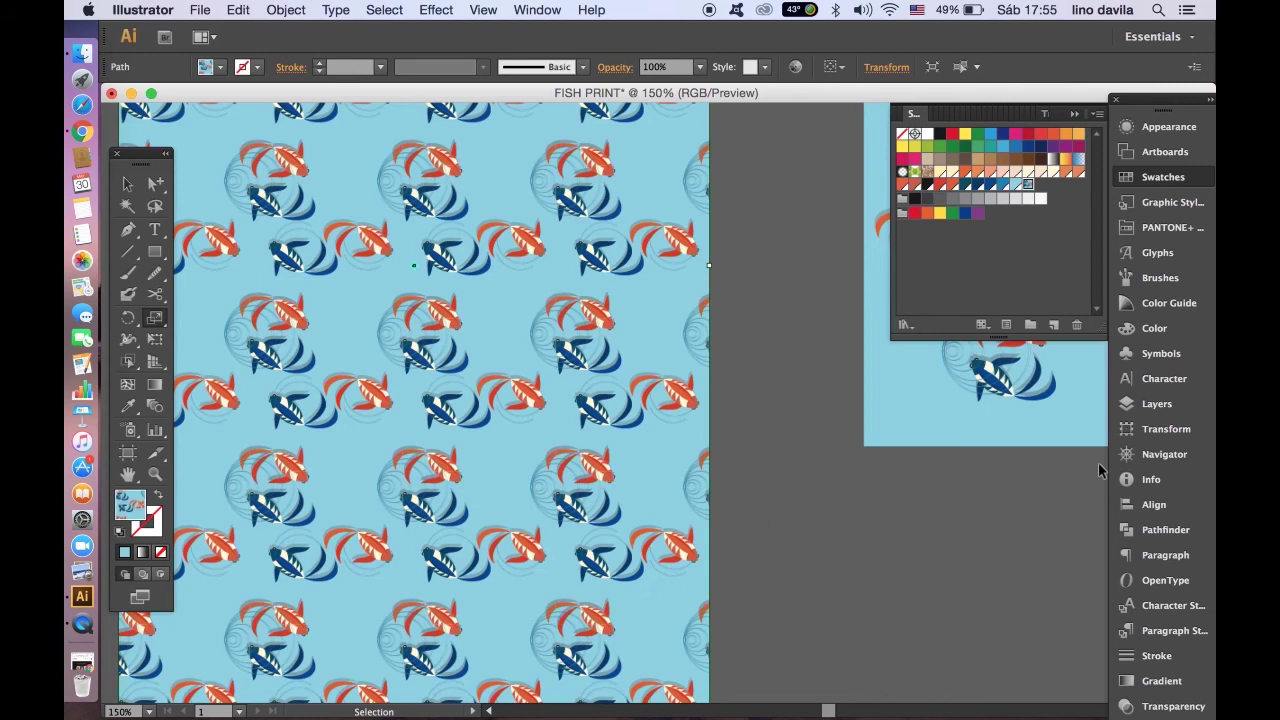
key(super+minus)
key(v)
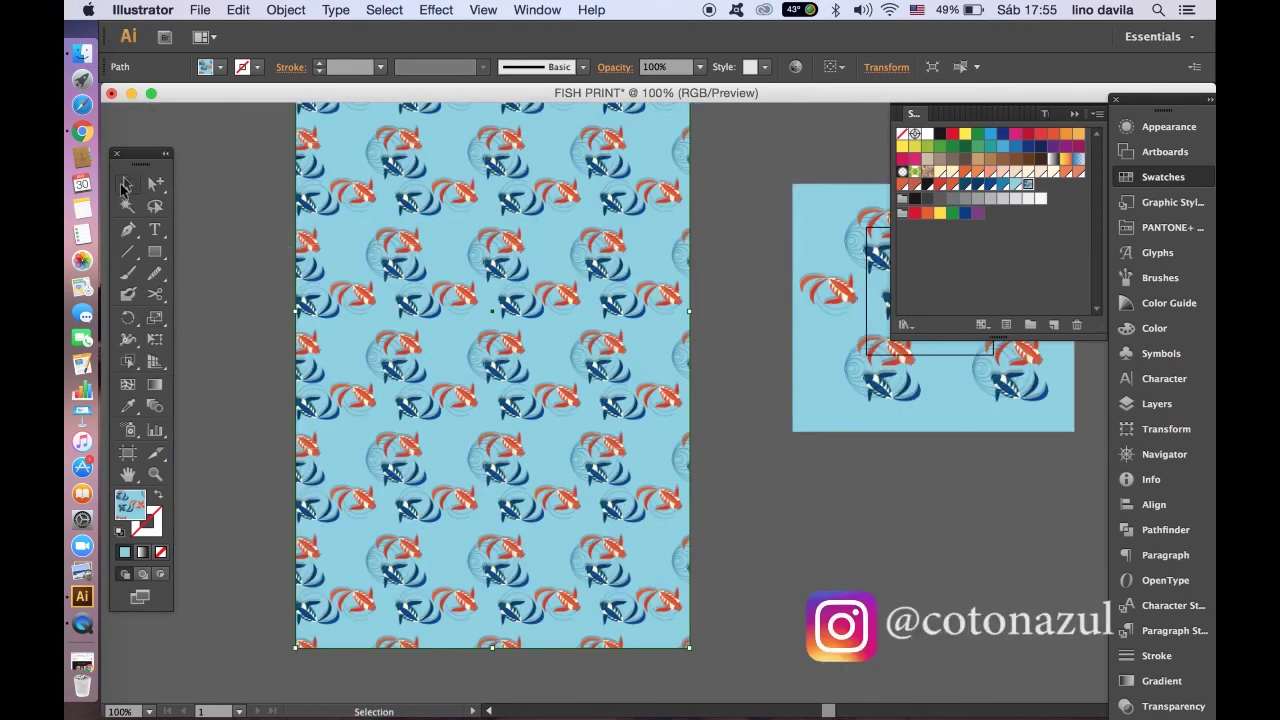